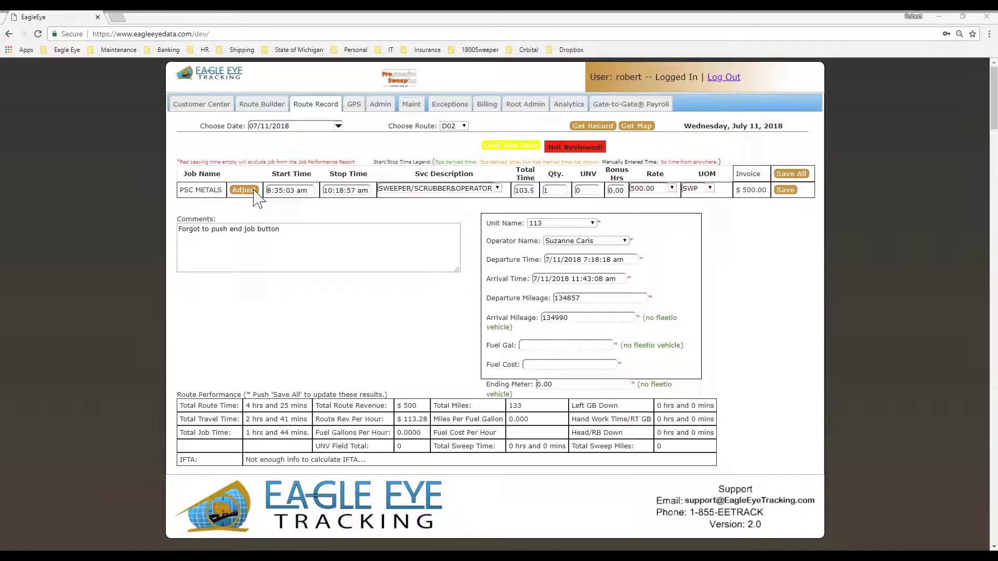
- Open the mobile route sheet for route D02 on 07/11/2018 from the Route Builder
left_click(254, 193)
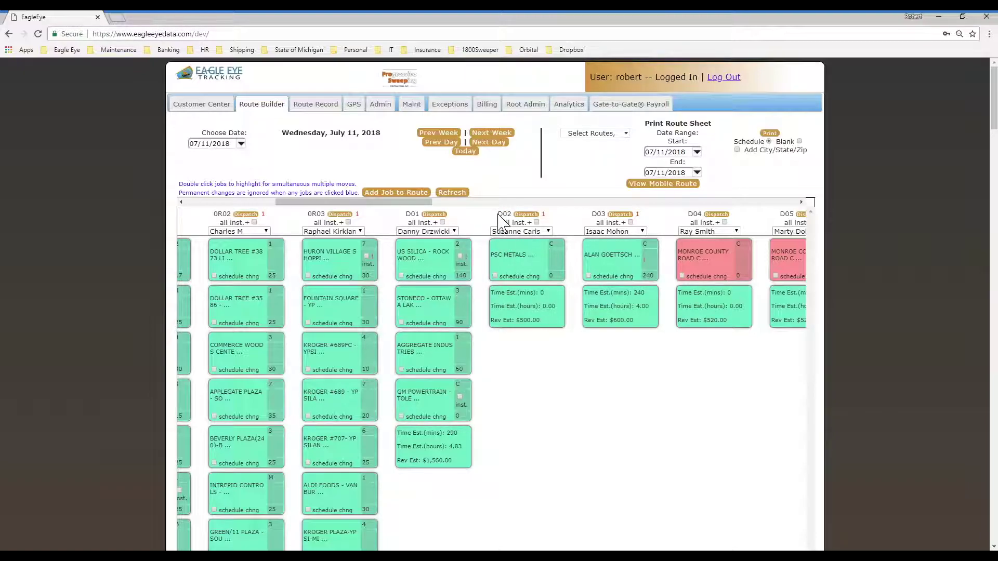
left_click(598, 136)
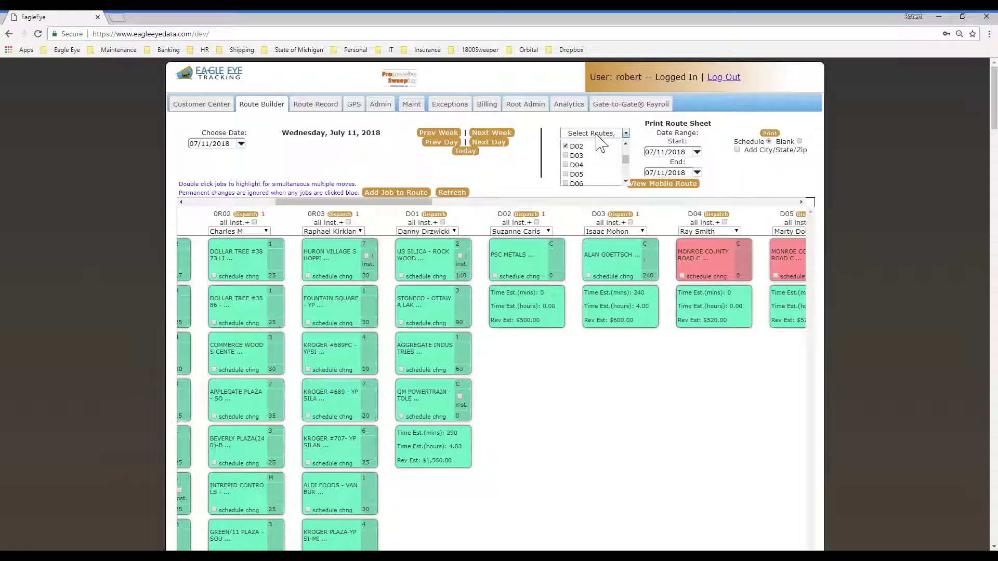
left_click(566, 146)
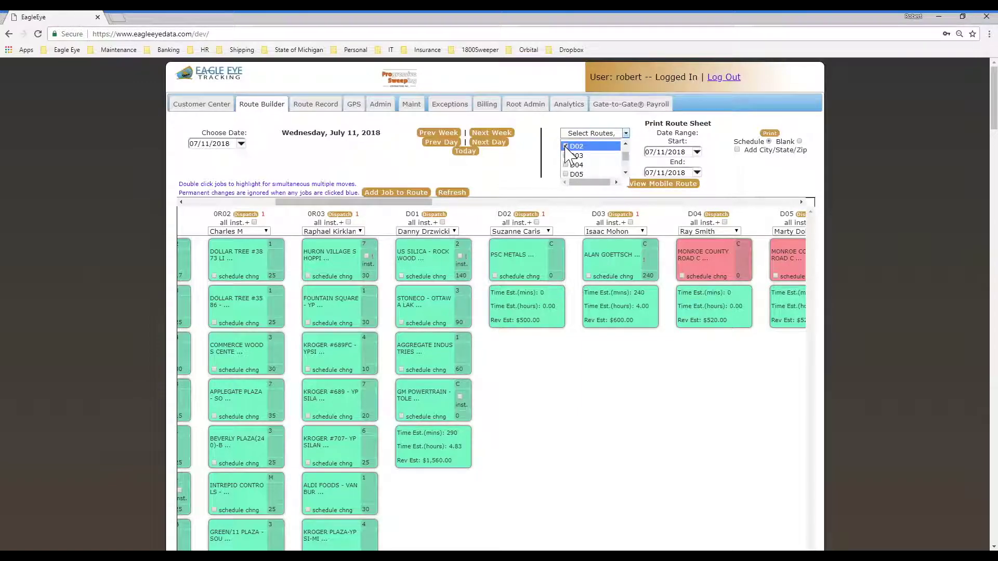
left_click(644, 184)
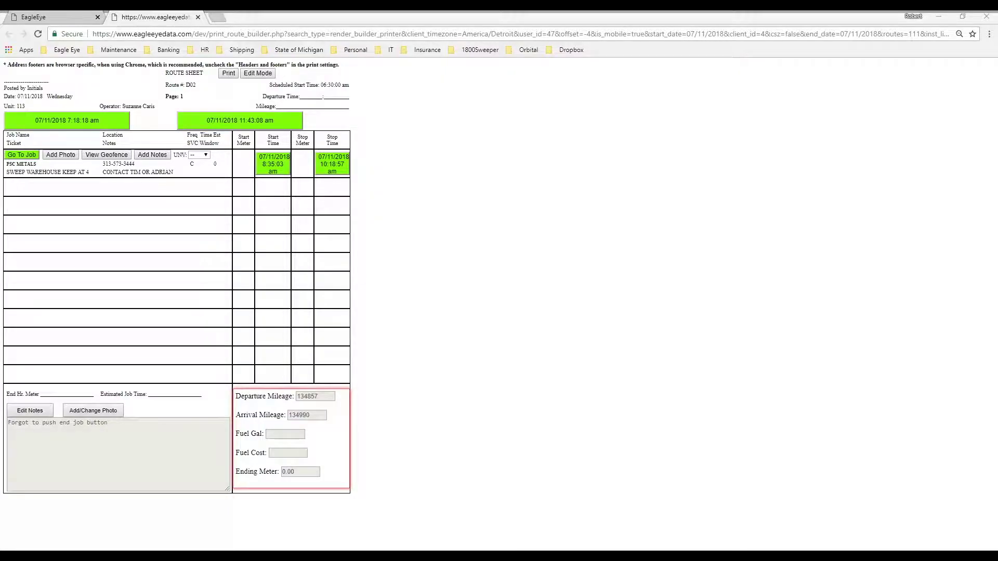
- Compare the D02 route record with the mileage, fuel and ending meter fields on its mobile route sheet
left_click(59, 17)
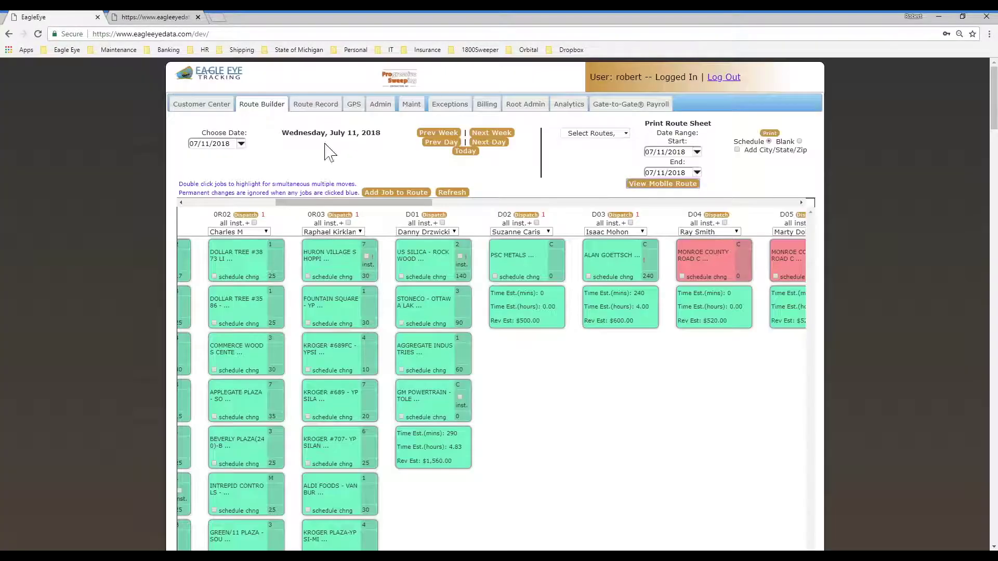
left_click(320, 108)
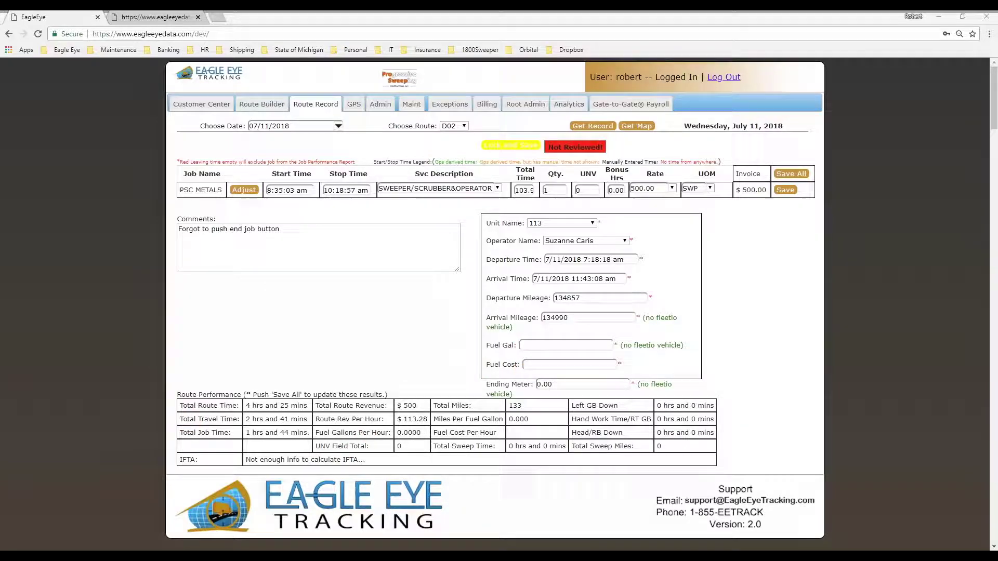
left_click(156, 18)
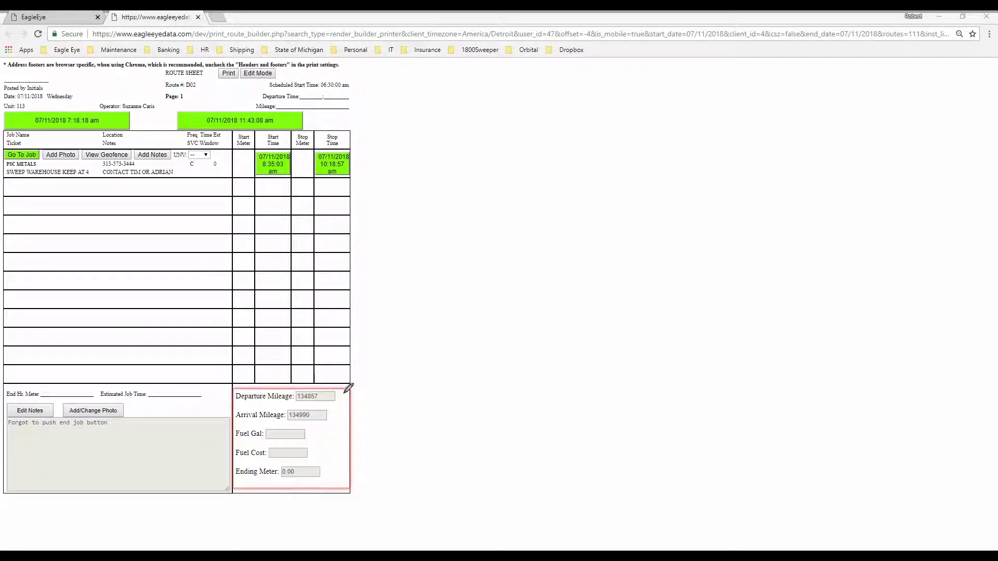
mouse_move(329, 368)
left_mouse_down()
mouse_move(291, 427)
mouse_move(334, 373)
mouse_move(310, 375)
left_mouse_up()
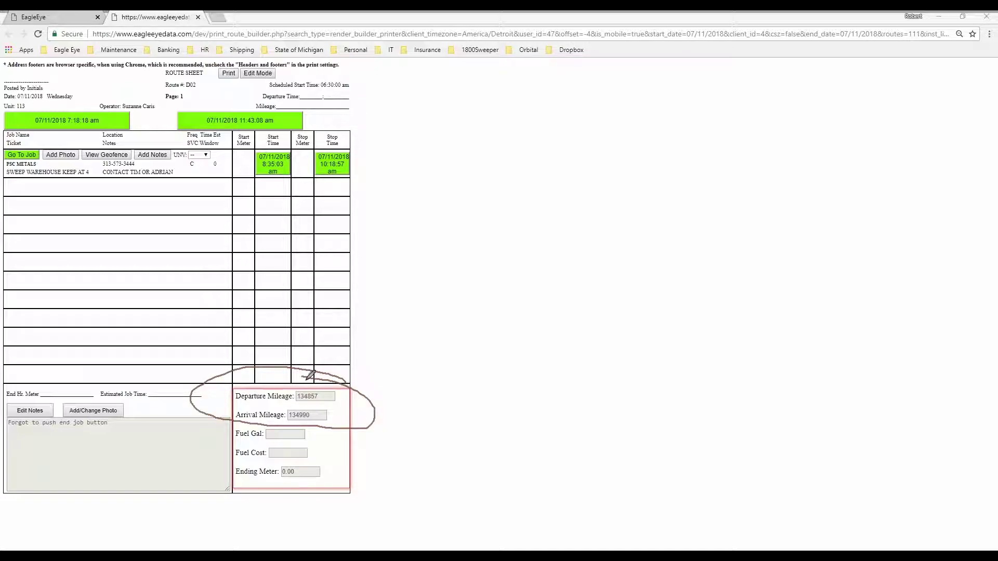
mouse_move(274, 427)
left_mouse_down()
mouse_move(295, 428)
mouse_move(294, 448)
mouse_move(315, 468)
left_mouse_up()
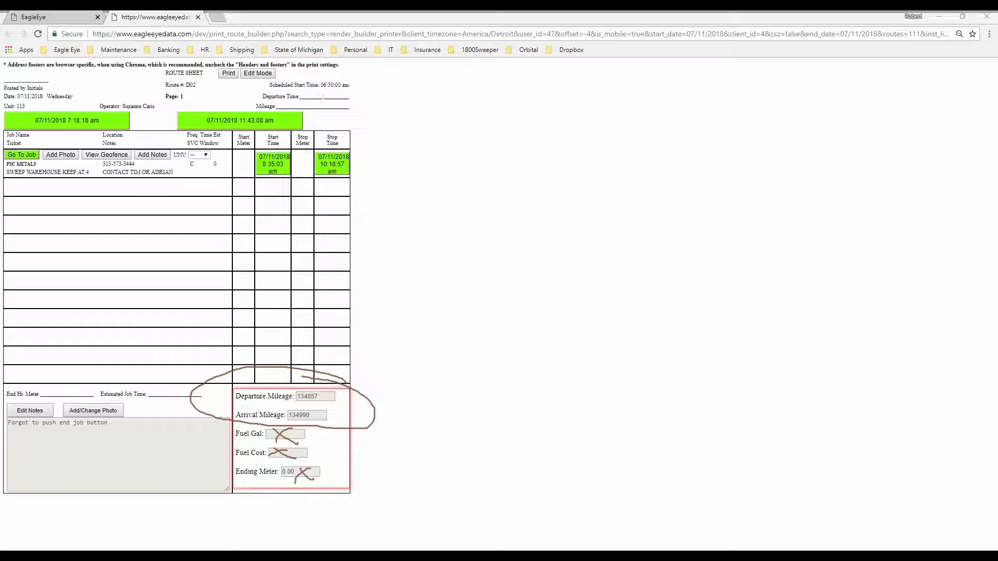
key("Escape")
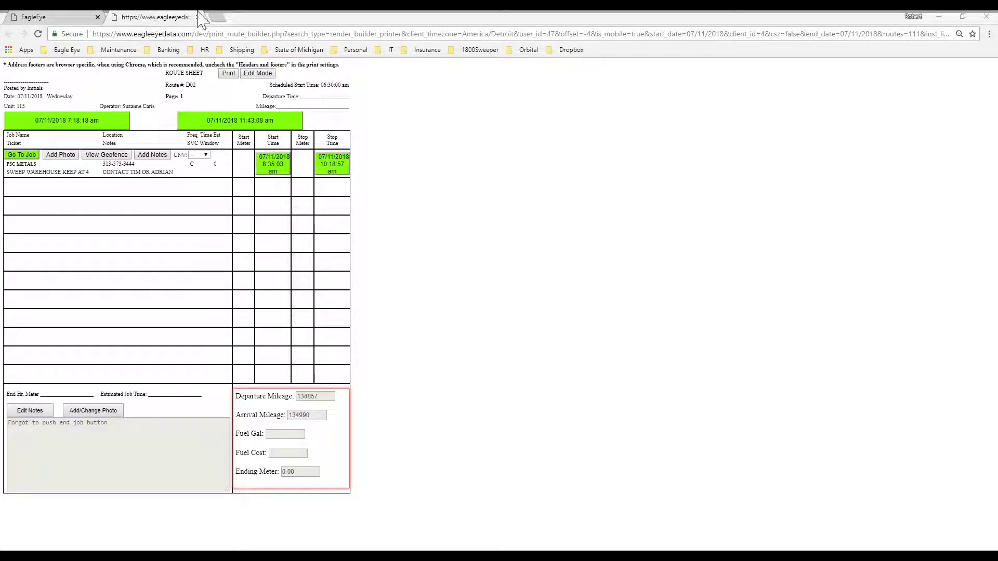
- Return to the D02 route record and review its Route Performance table
left_click(61, 20)
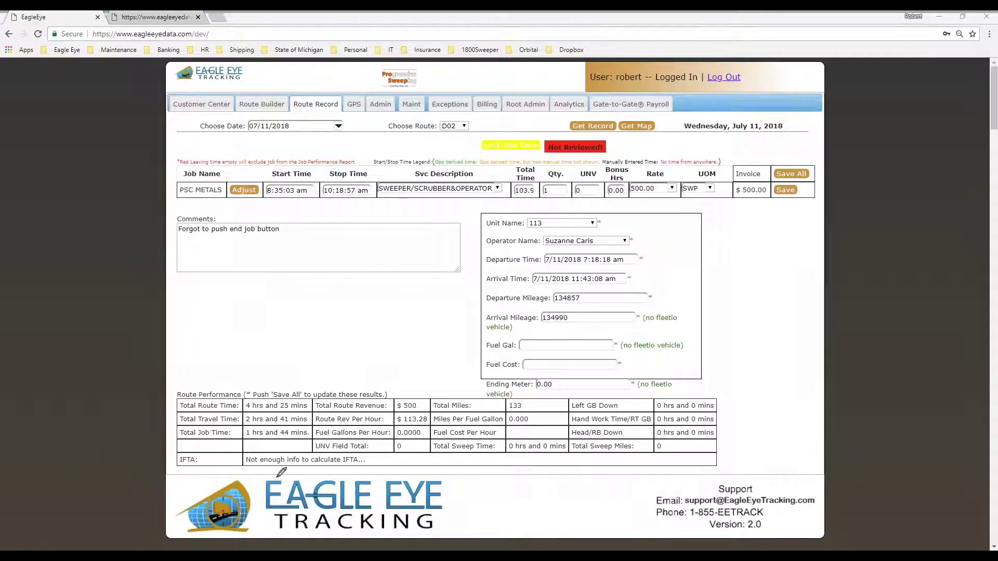
mouse_move(424, 382)
left_mouse_down()
mouse_move(181, 380)
mouse_move(374, 493)
mouse_move(764, 471)
mouse_move(555, 383)
mouse_move(395, 377)
left_mouse_up()
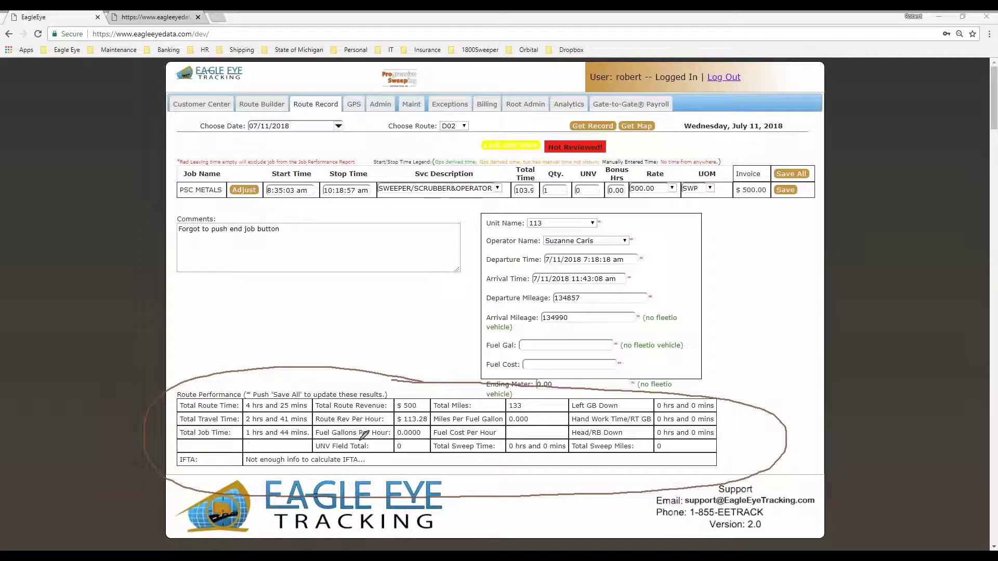
key("Escape")
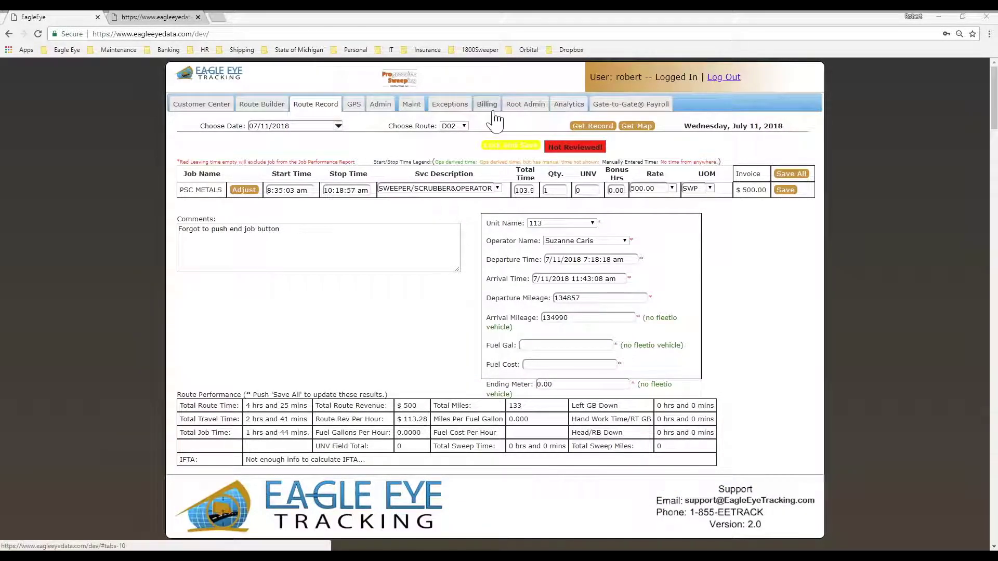
- Load the route record for route 002 on 07/15/2018
left_click(338, 126)
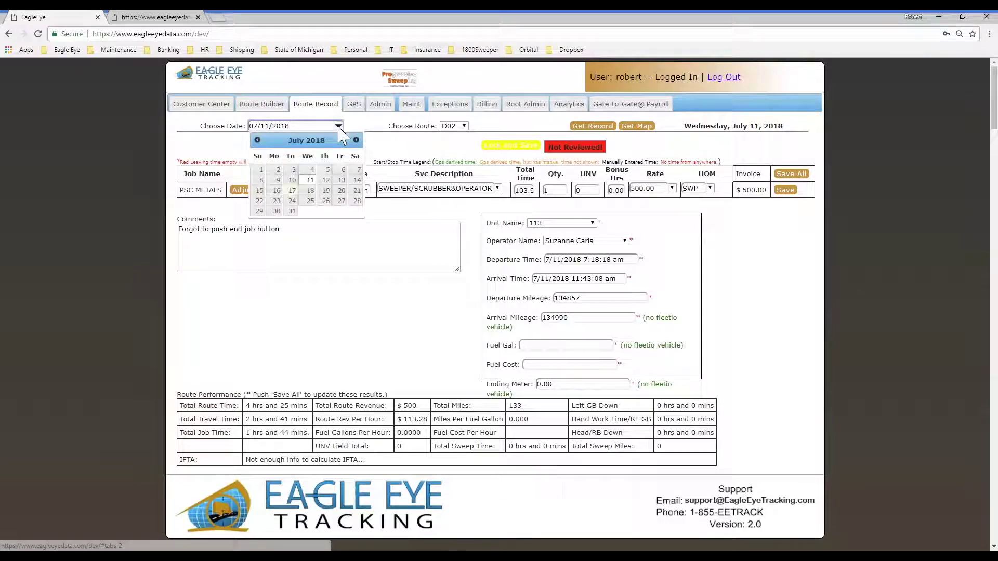
left_click(259, 192)
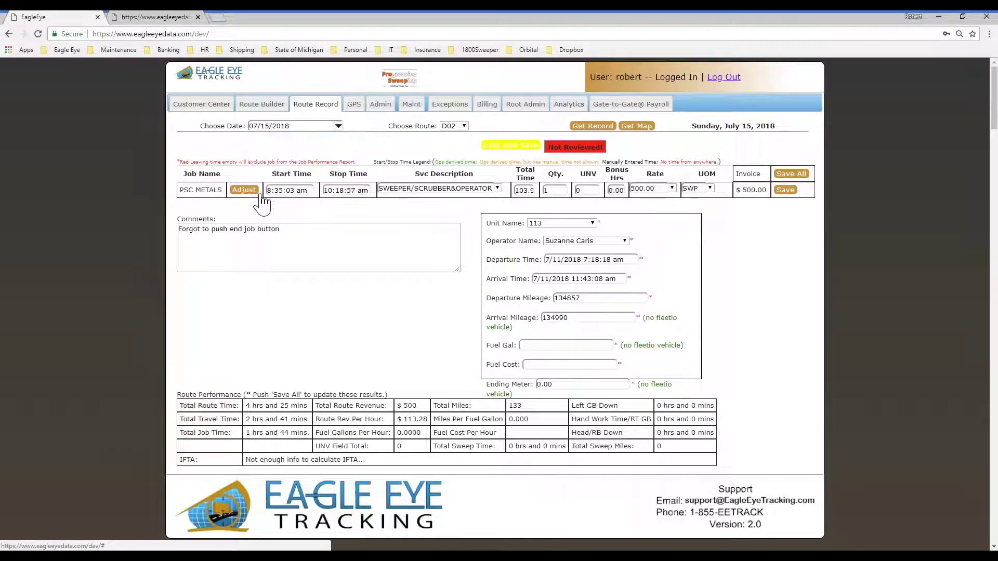
left_click(452, 126)
left_click(448, 156)
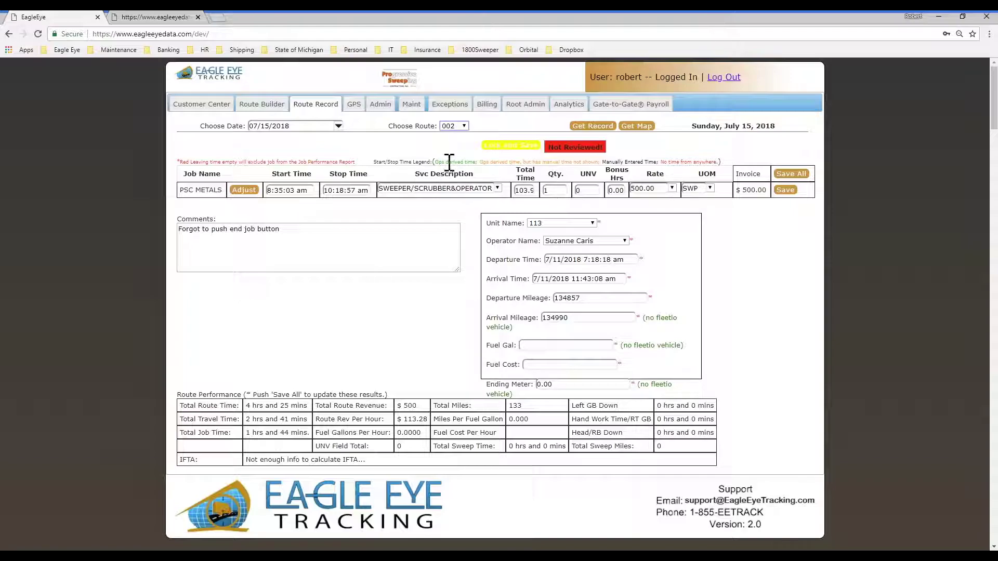
left_click(591, 127)
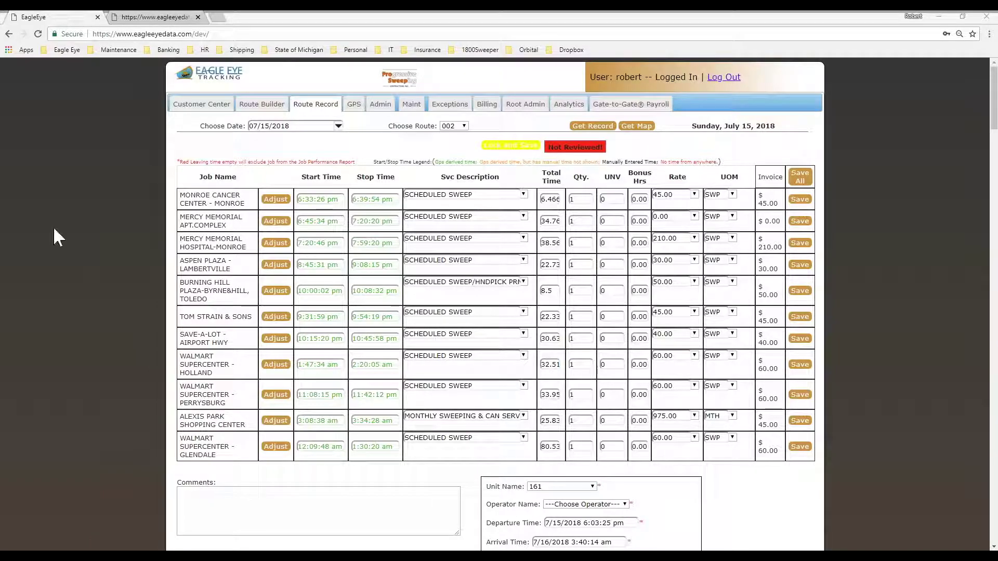
- Open the mobile route sheet for 07/15/2018 from the Route Builder with only route 002 selected
left_click(276, 200)
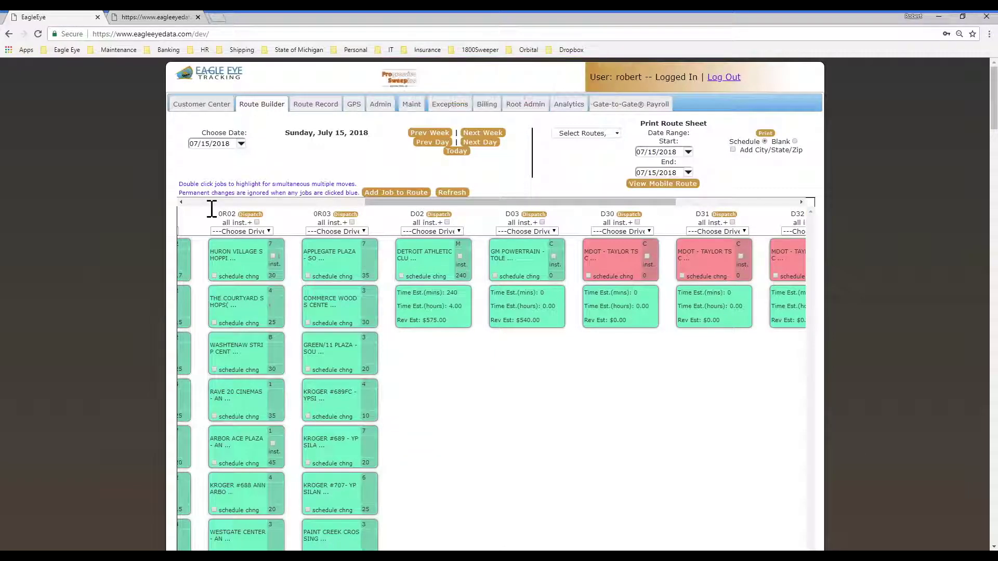
left_click(199, 202)
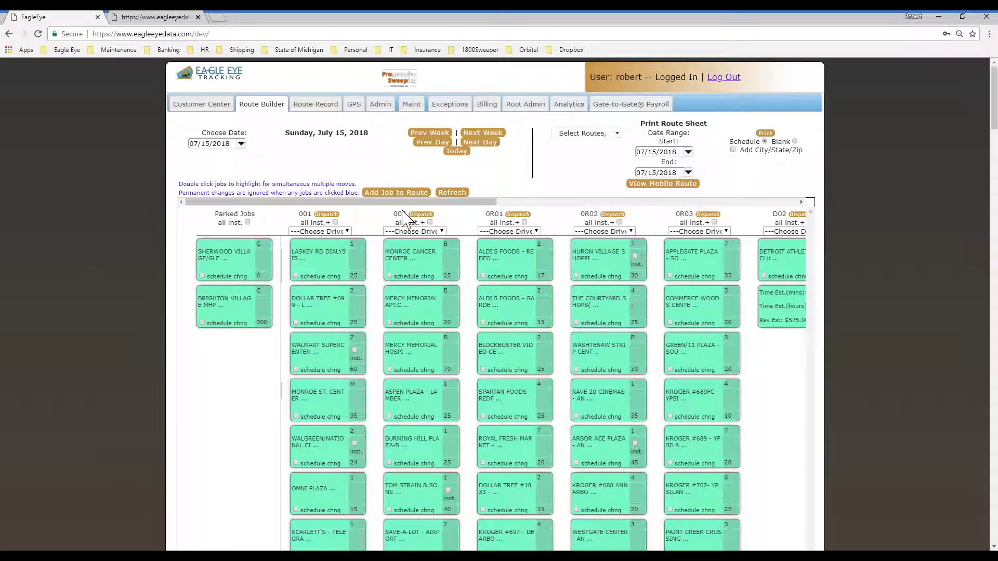
left_click(585, 133)
scroll(582, 156, "up", 3)
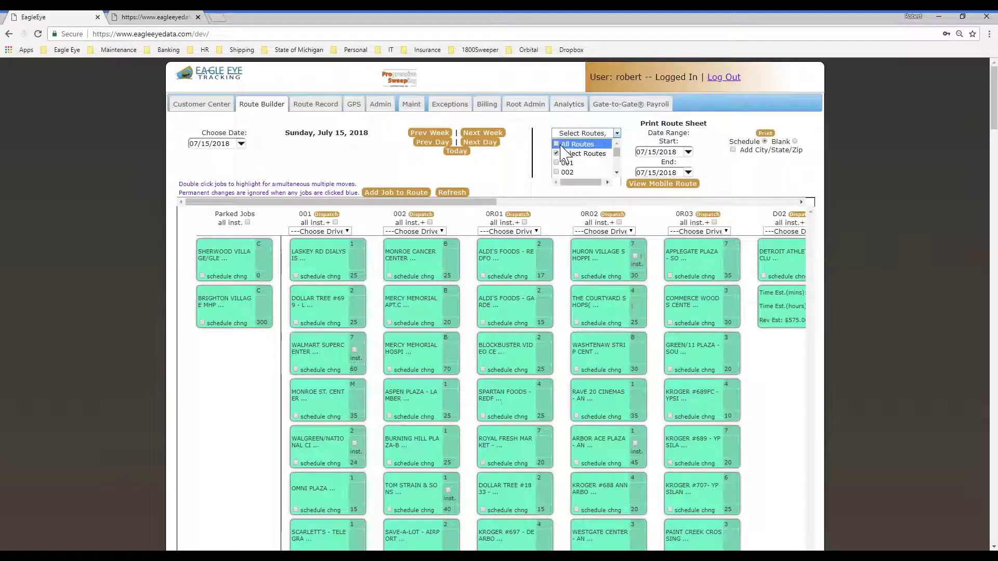
left_click(562, 145)
left_click(562, 144)
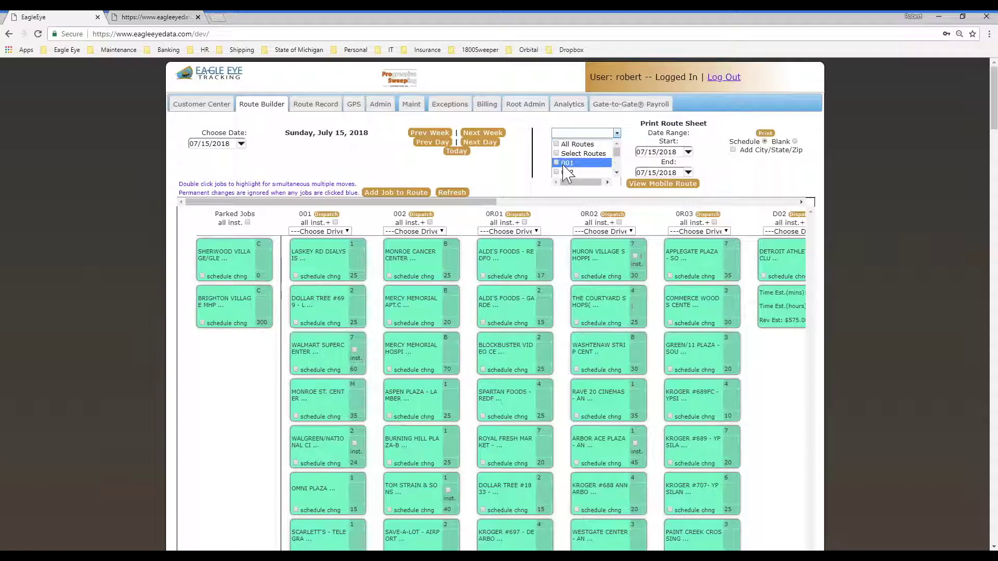
left_click(556, 172)
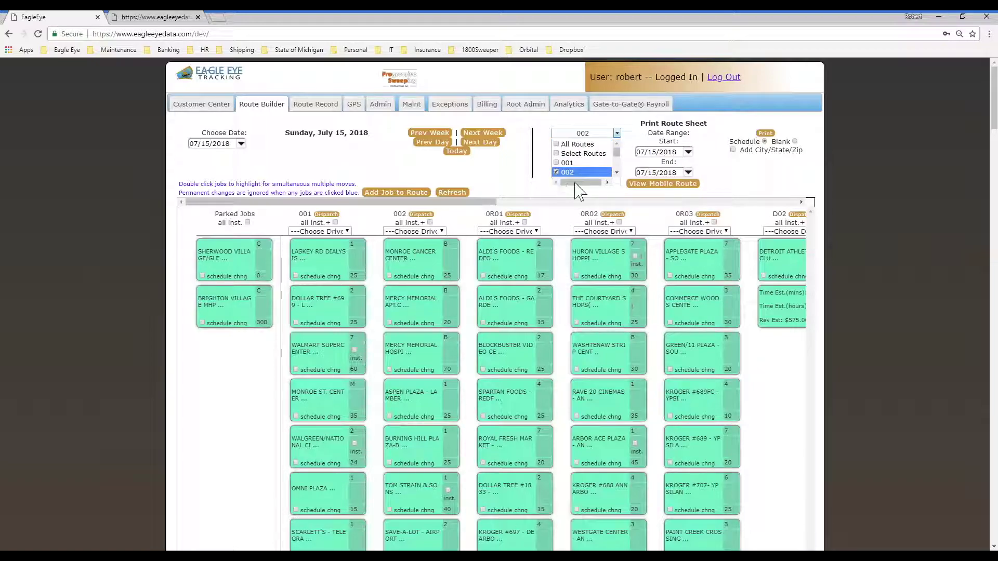
left_click(659, 184)
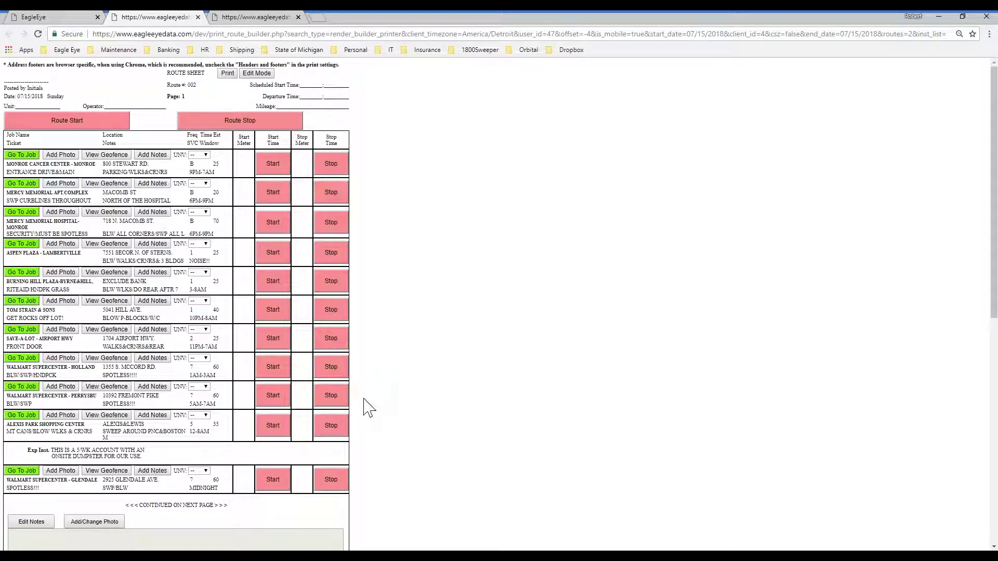
- Look through the jobs on route 002's mobile sheet, including its second page, and close the sheet
scroll(392, 446, "down", 5)
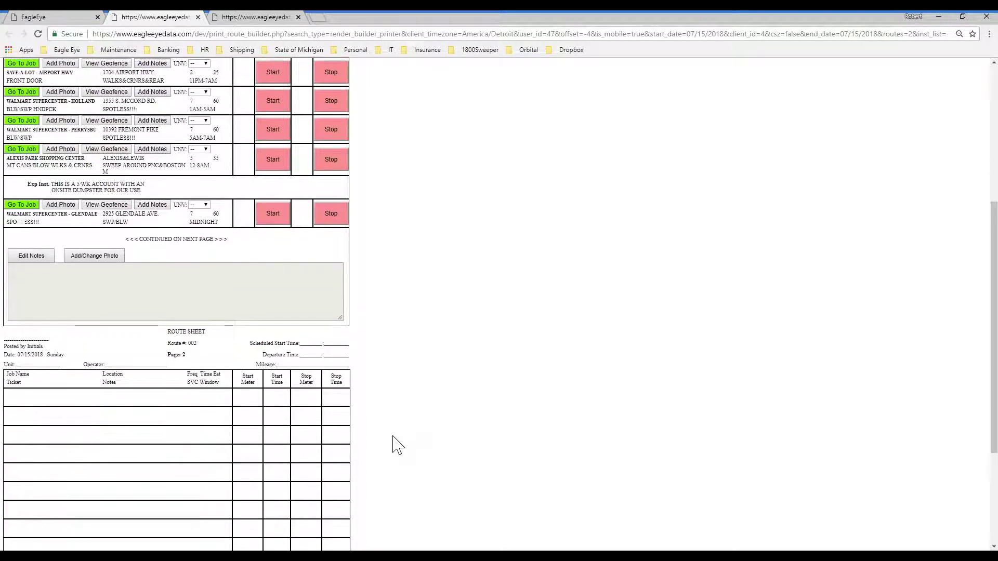
scroll(398, 446, "up", 5)
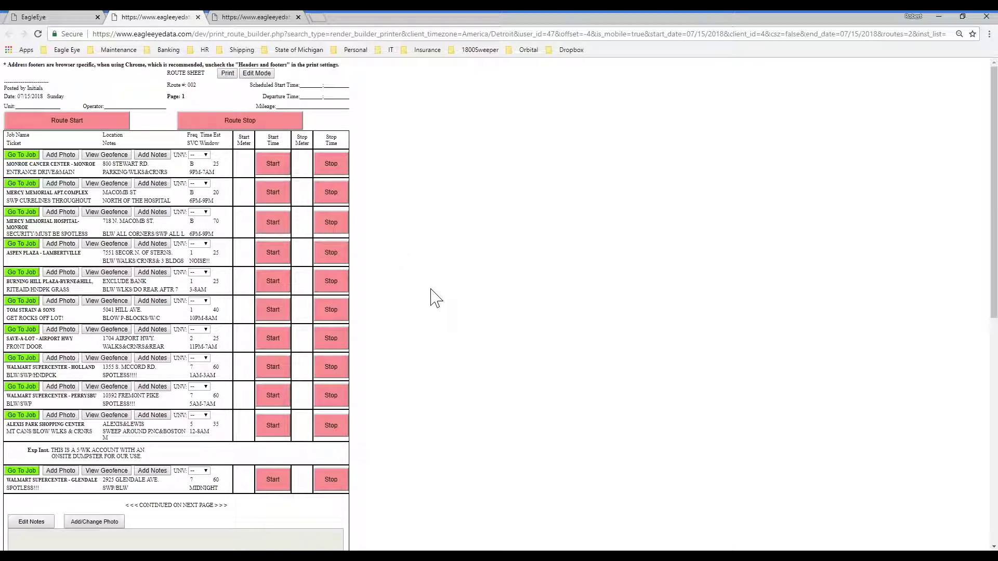
left_click(198, 18)
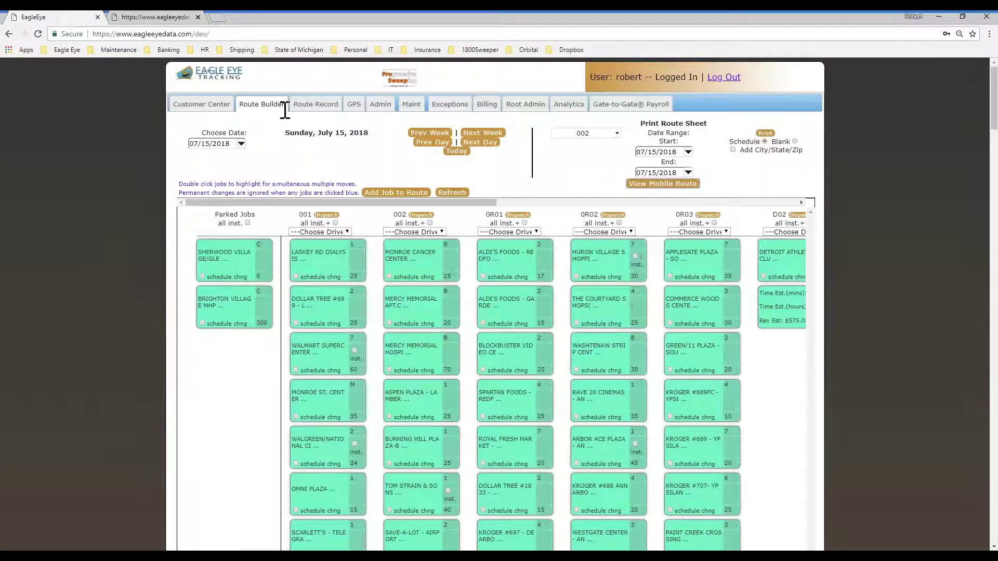
- Return to the route 002 record and review the rate, unit of measure, invoice and total time columns of its jobs
left_click(319, 112)
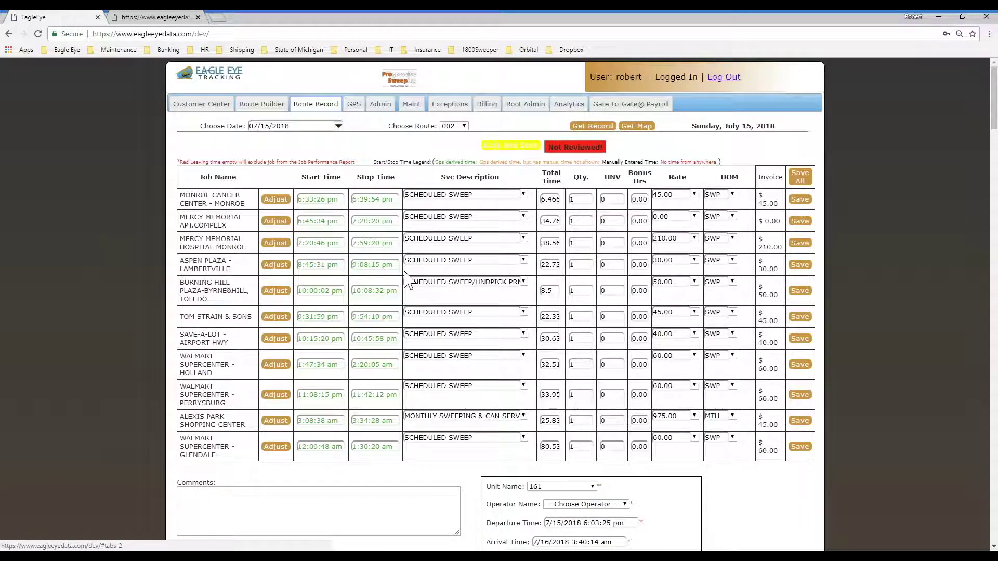
scroll(376, 284, "down", 1)
scroll(375, 283, "down", 1)
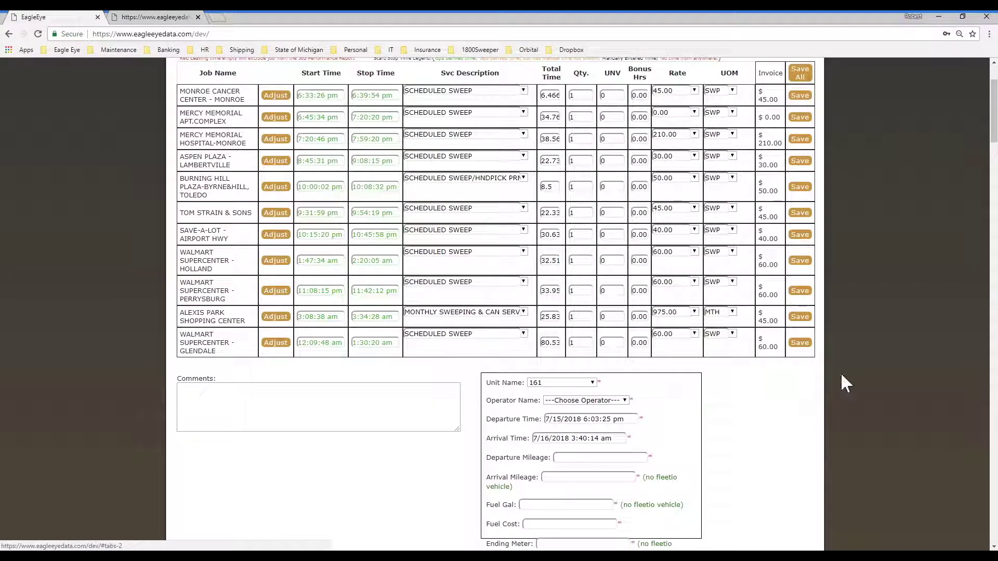
scroll(841, 372, "up", 1)
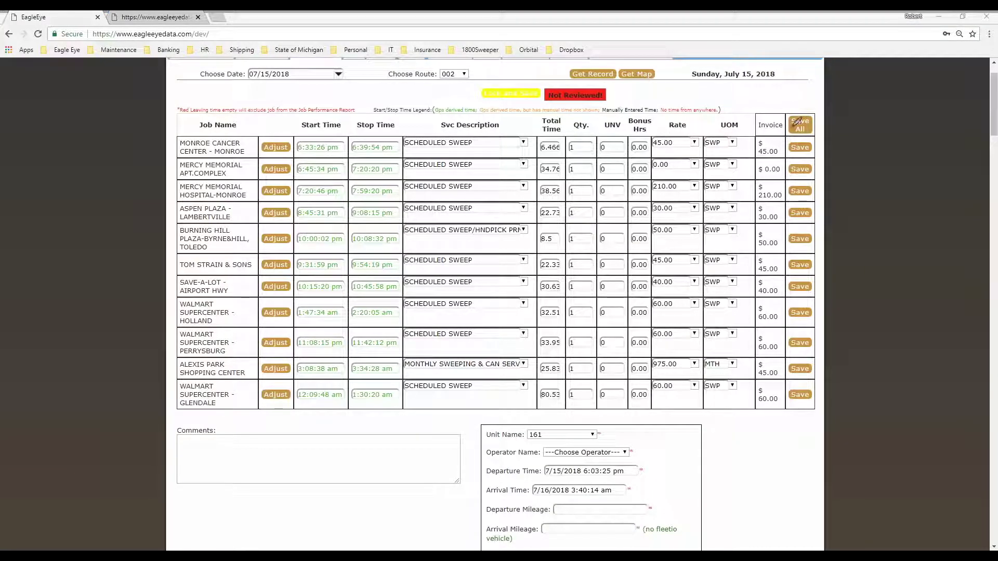
mouse_move(769, 104)
left_mouse_down()
mouse_move(618, 131)
mouse_move(623, 426)
mouse_move(773, 452)
mouse_move(834, 395)
mouse_move(792, 92)
mouse_move(754, 95)
left_mouse_up()
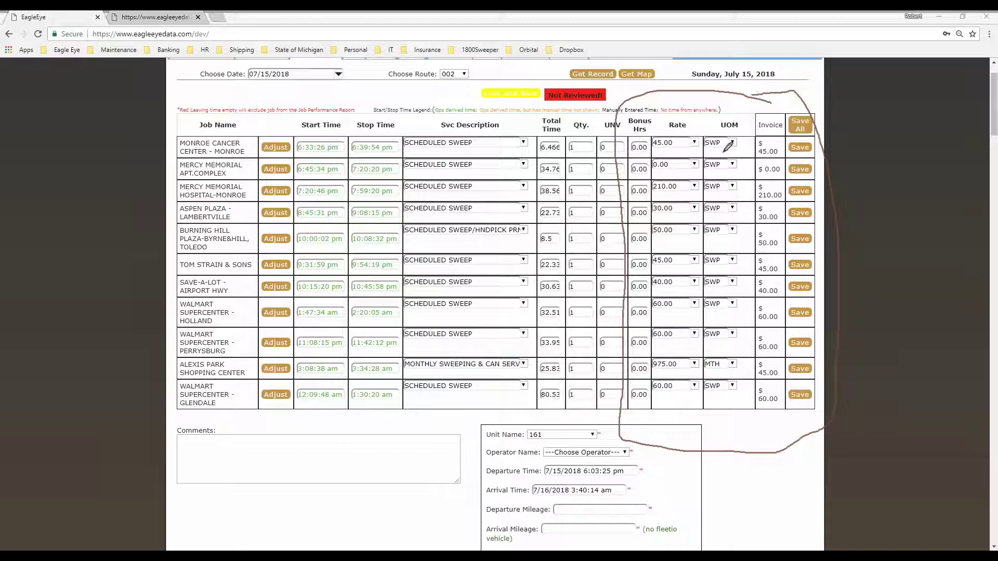
mouse_move(676, 165)
left_mouse_down()
mouse_move(661, 175)
mouse_move(681, 156)
mouse_move(652, 175)
left_mouse_up()
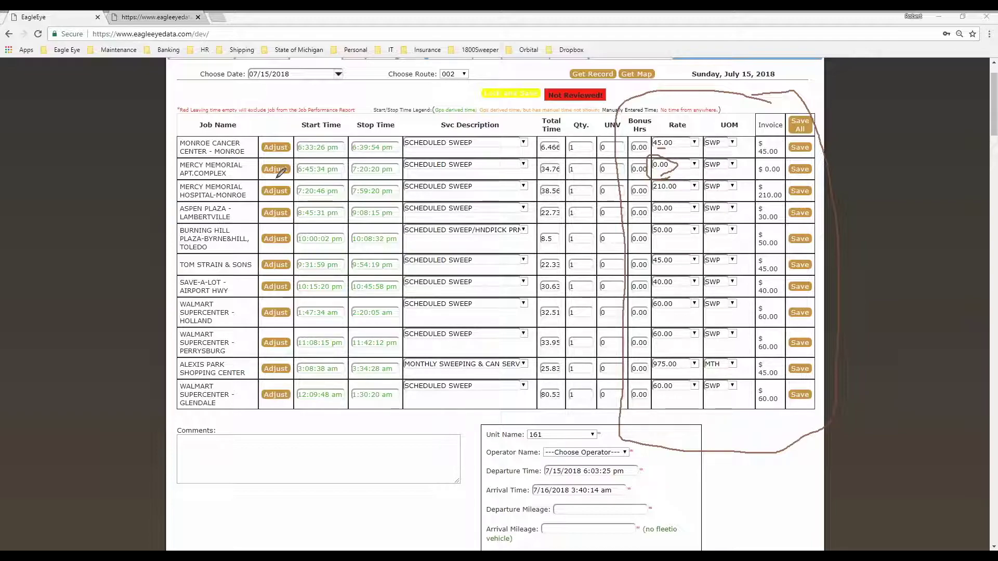
mouse_move(224, 170)
left_mouse_down()
mouse_move(253, 172)
mouse_move(232, 193)
left_mouse_up()
mouse_move(561, 123)
left_mouse_down()
mouse_move(544, 124)
mouse_move(577, 127)
mouse_move(551, 114)
left_mouse_up()
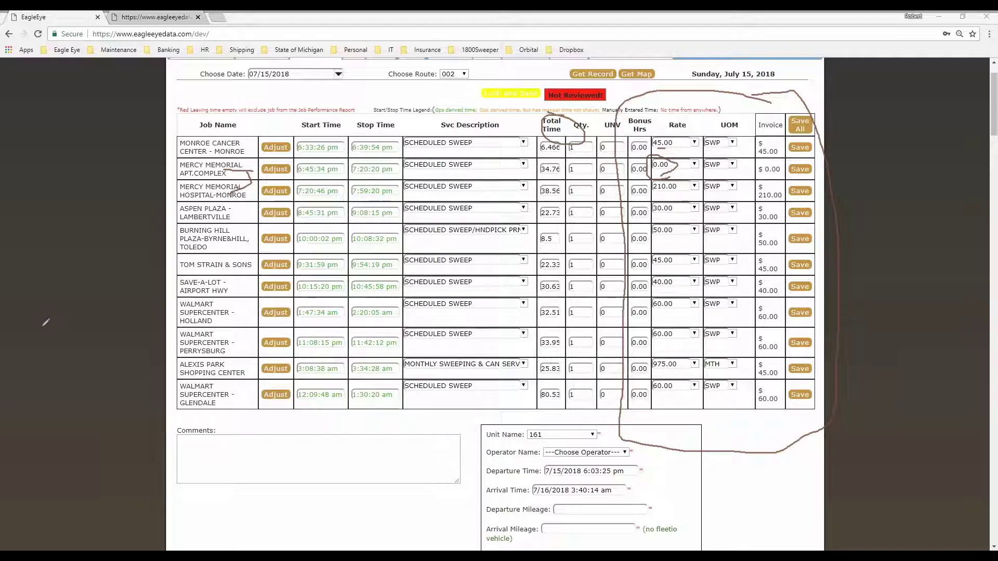
key("Escape")
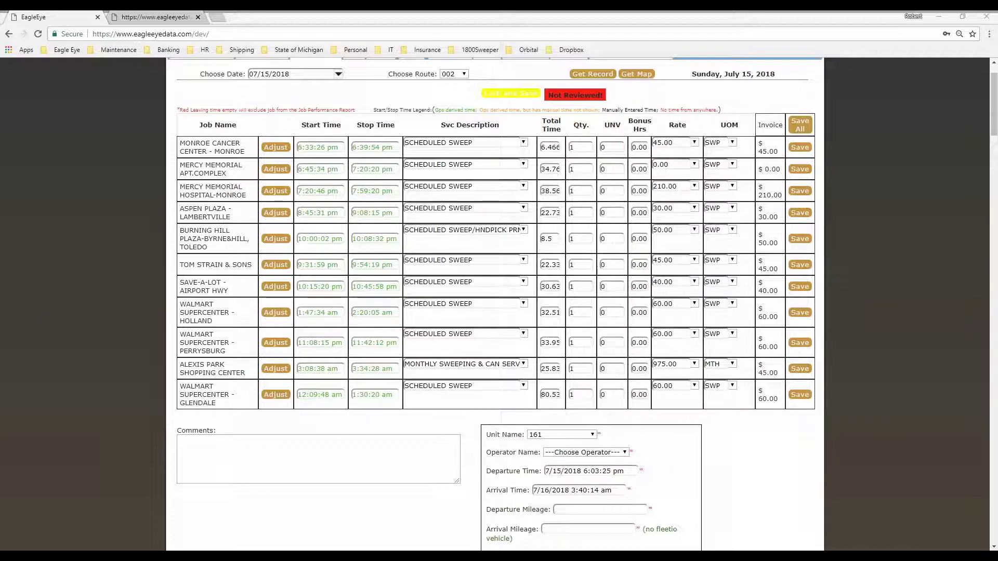
scroll(572, 405, "up", 1)
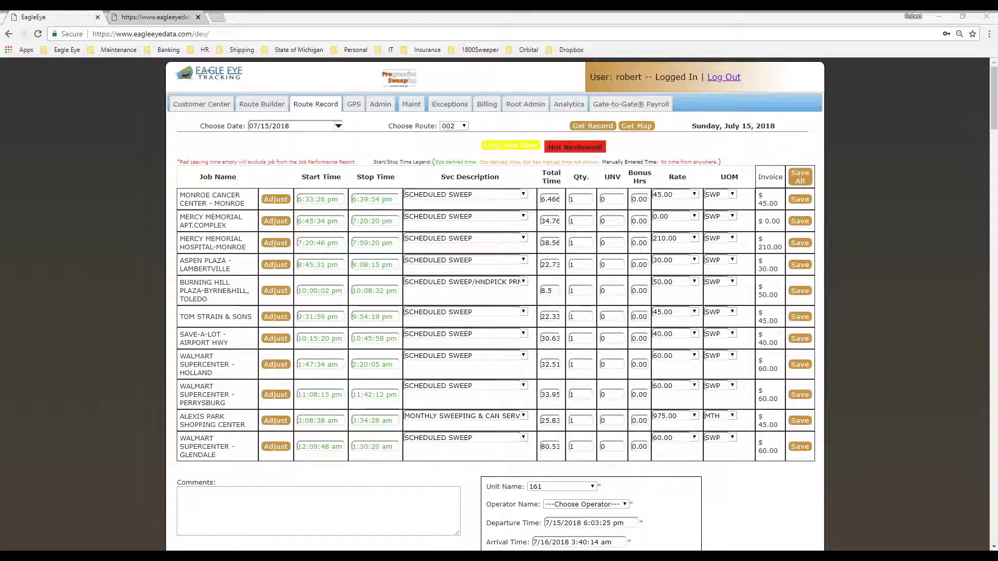
mouse_move(479, 89)
left_mouse_down()
mouse_move(502, 86)
mouse_move(476, 84)
left_mouse_up()
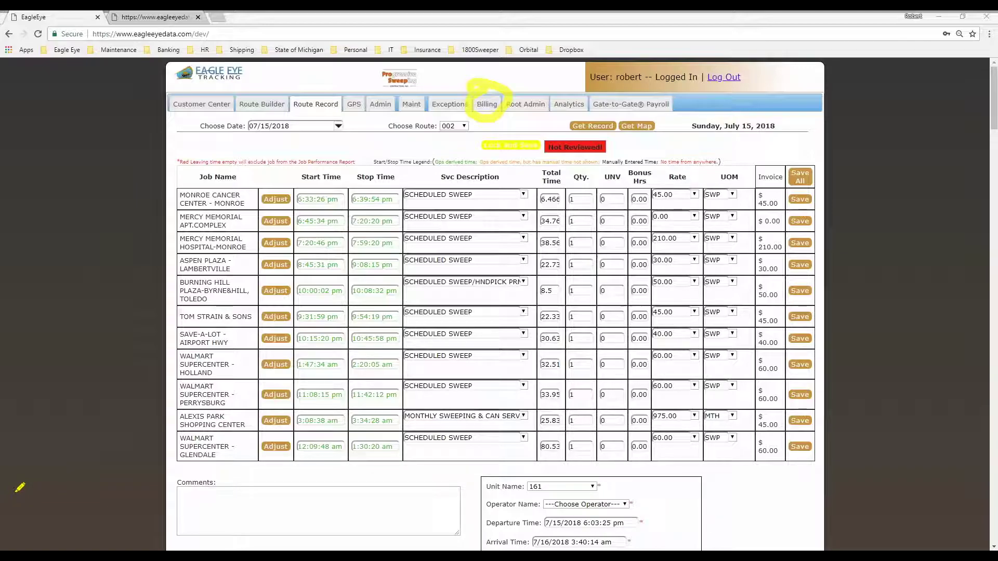
- Examine the Alexis Park Shopping Center job's monthly rate and unit of measure against its invoice amount in the route record
key("Escape")
scroll(535, 199, "down", 3)
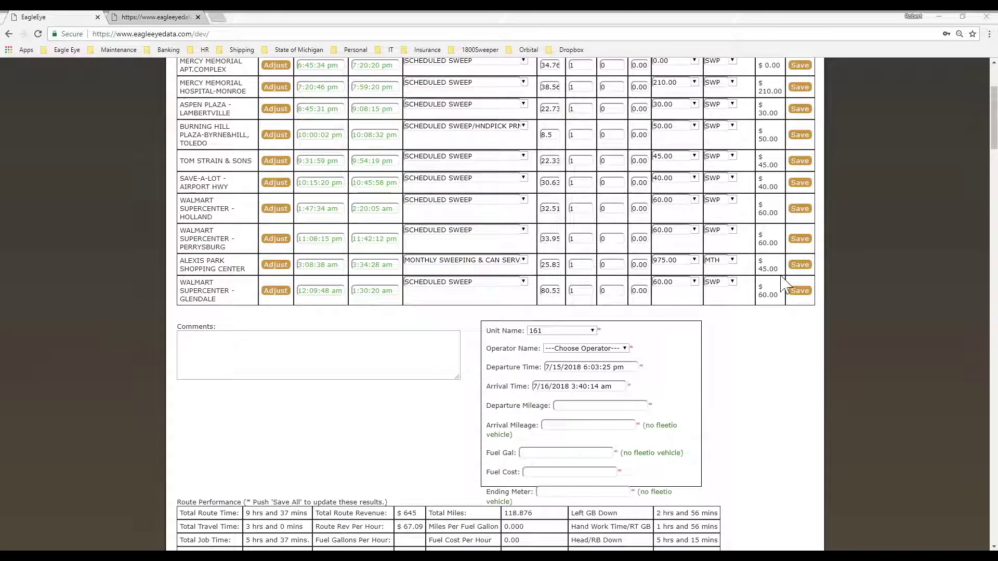
scroll(757, 195, "up", 1)
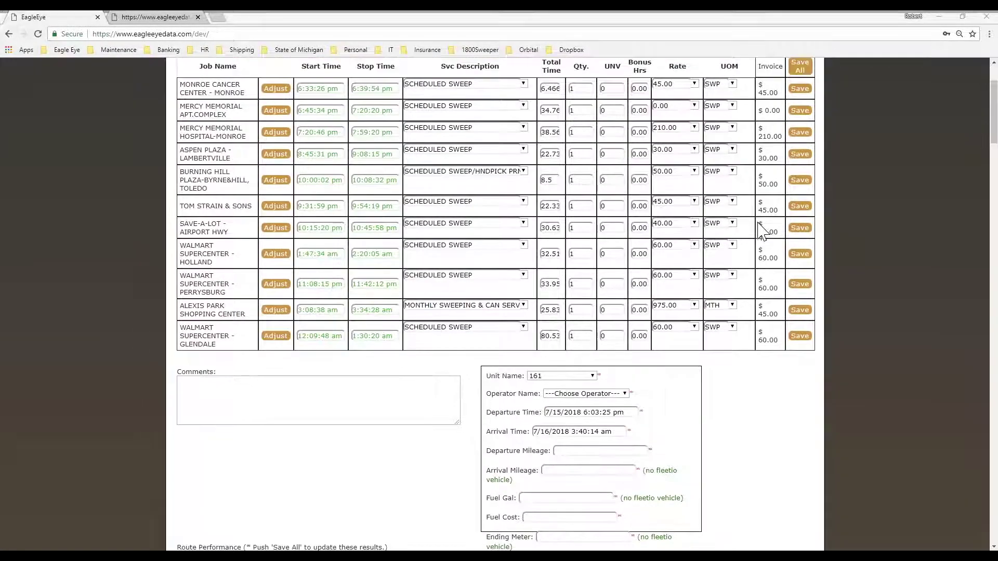
scroll(726, 262, "down", 1)
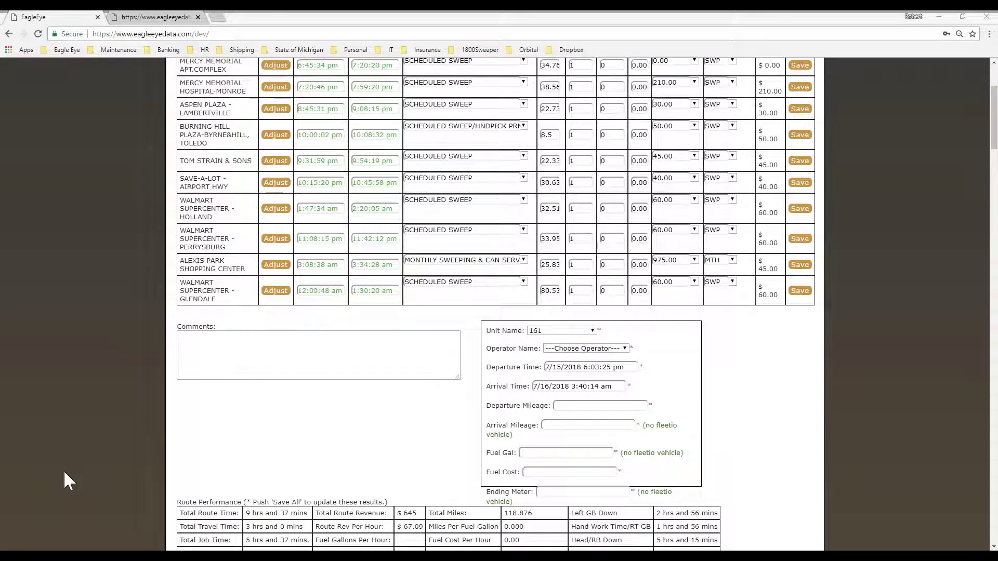
mouse_move(714, 248)
left_mouse_down()
mouse_move(647, 257)
mouse_move(691, 272)
mouse_move(750, 254)
mouse_move(710, 247)
left_mouse_up()
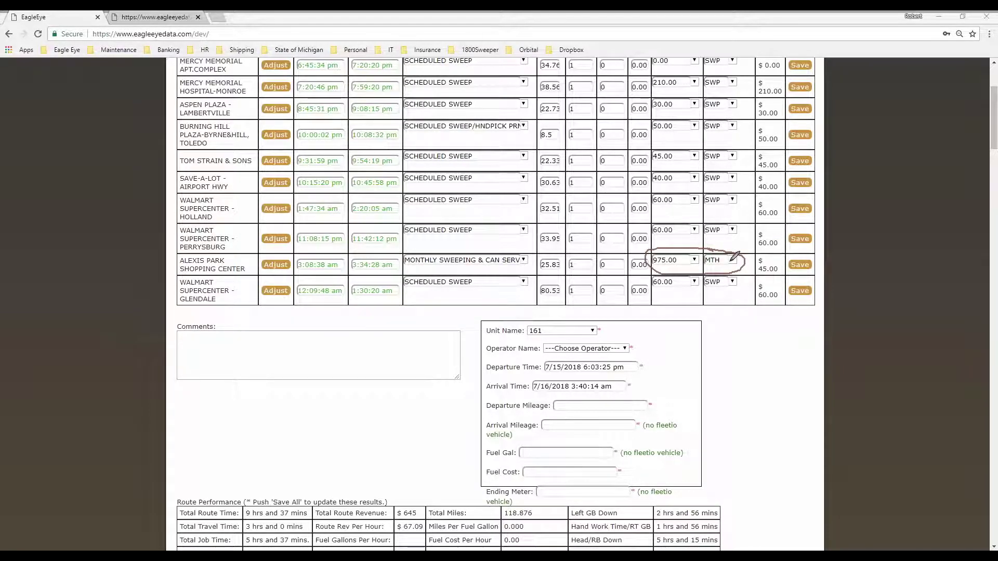
mouse_move(760, 275)
left_mouse_down()
mouse_move(777, 251)
mouse_move(763, 243)
left_mouse_up()
left_click_drag(709, 270, 743, 262)
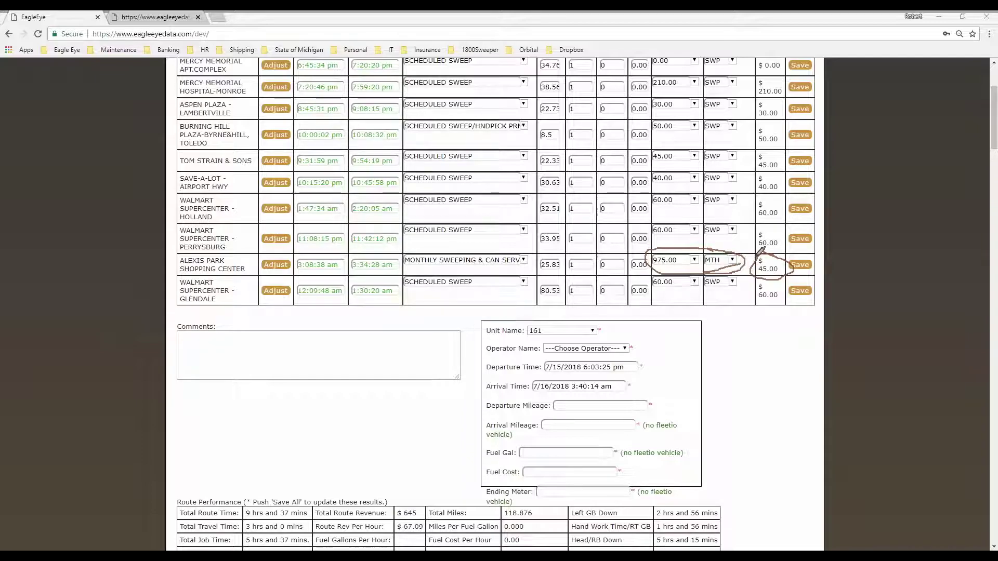
left_click_drag(787, 220, 795, 295)
left_click_drag(755, 218, 757, 303)
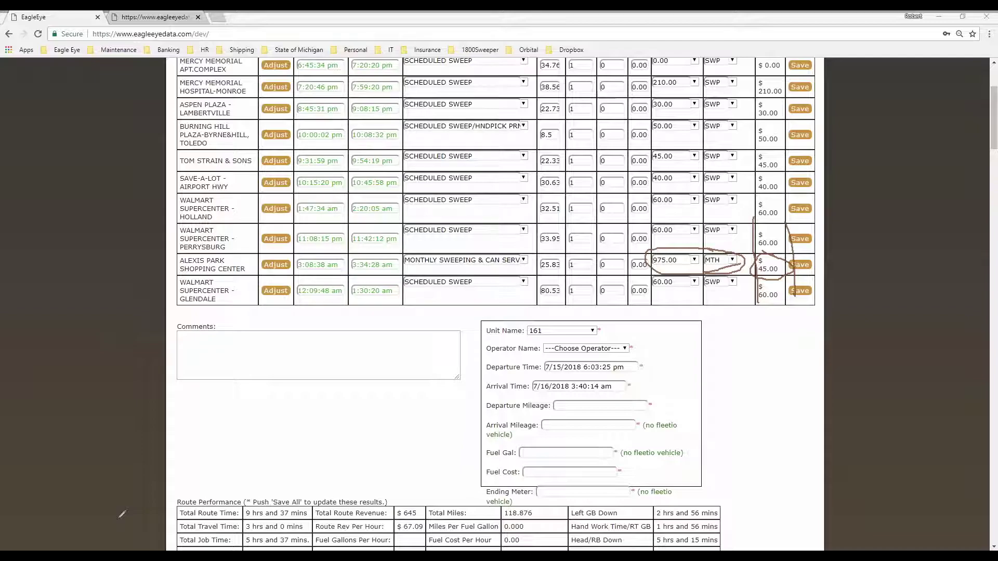
key("Escape")
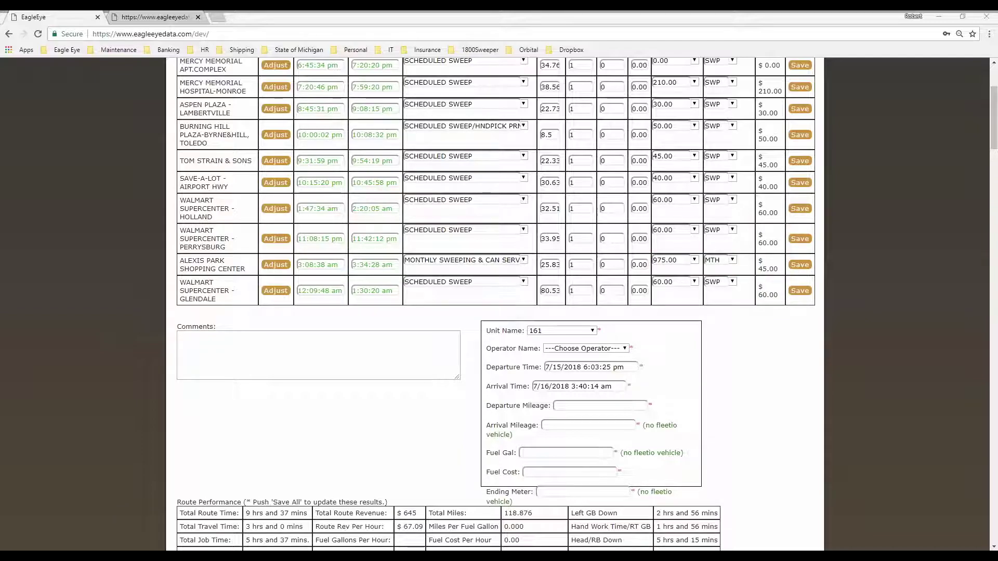
- Assign a driver to route 002 for 07/15/2018 in the Route Builder
scroll(684, 379, "down", 1)
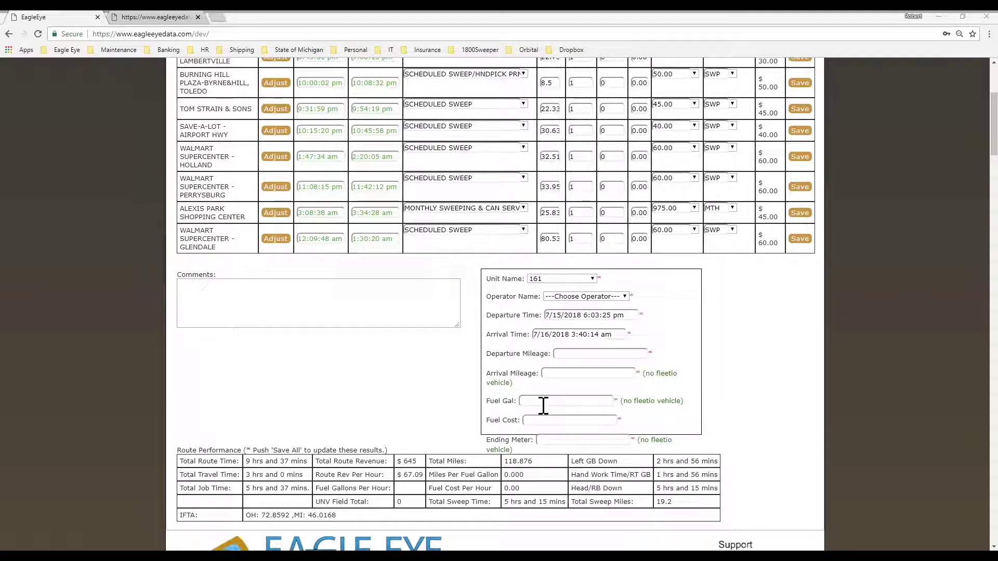
scroll(542, 407, "up", 4)
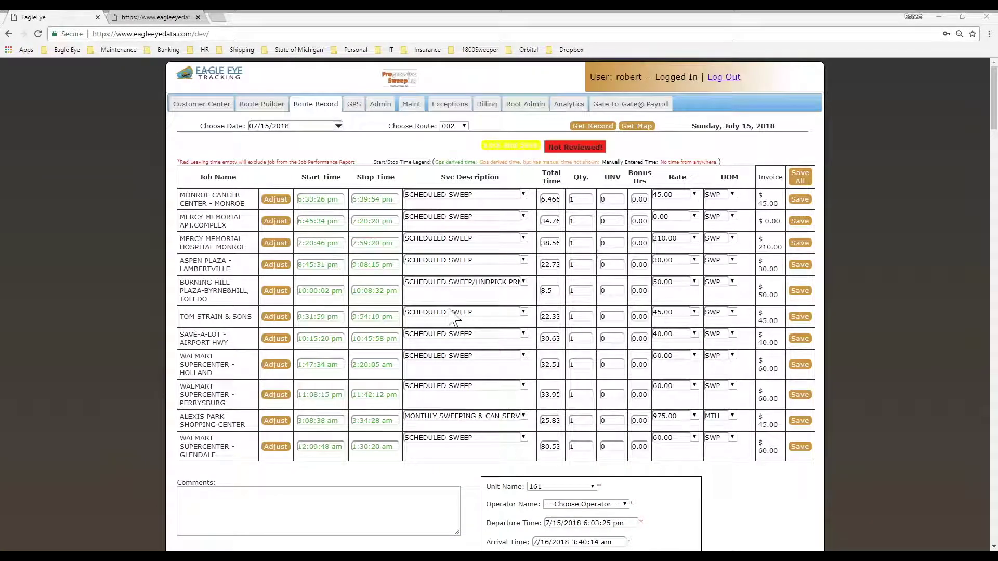
left_click(263, 104)
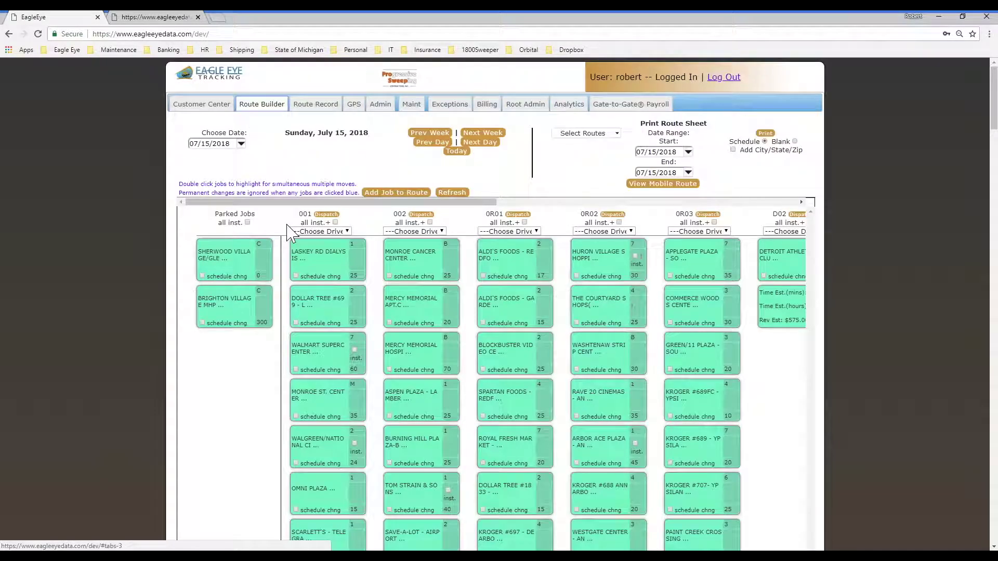
left_click(442, 232)
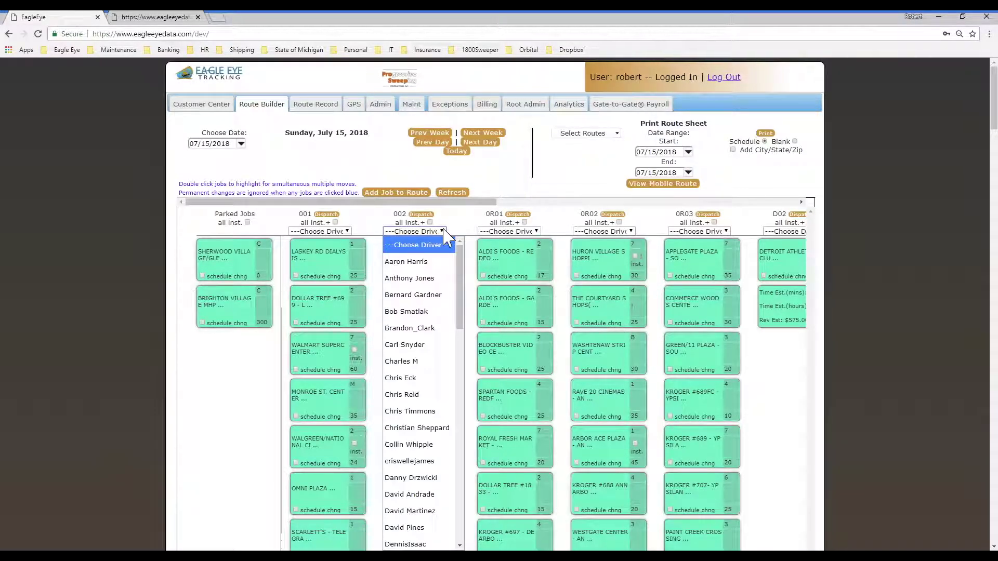
scroll(446, 312, "down", 8)
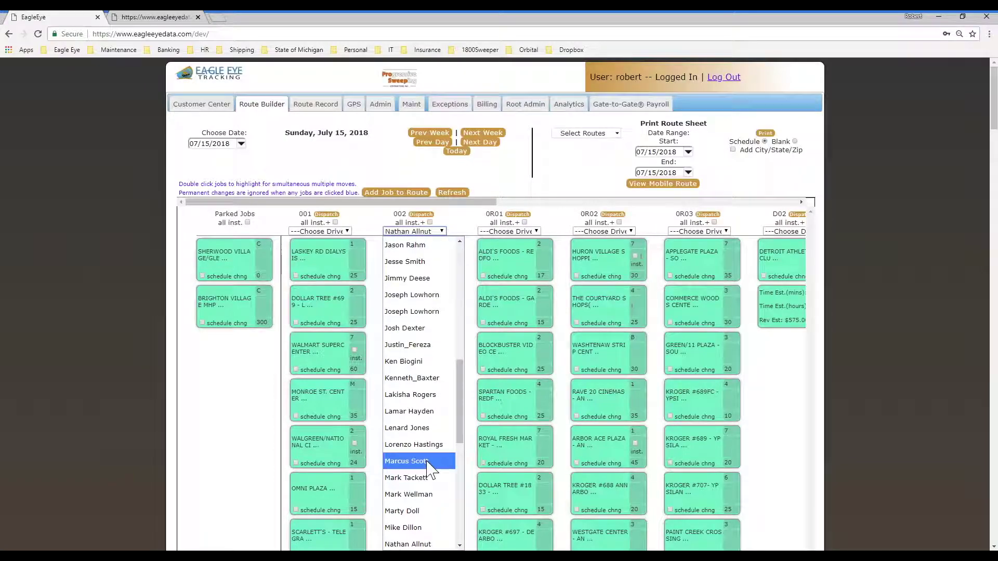
left_click(413, 544)
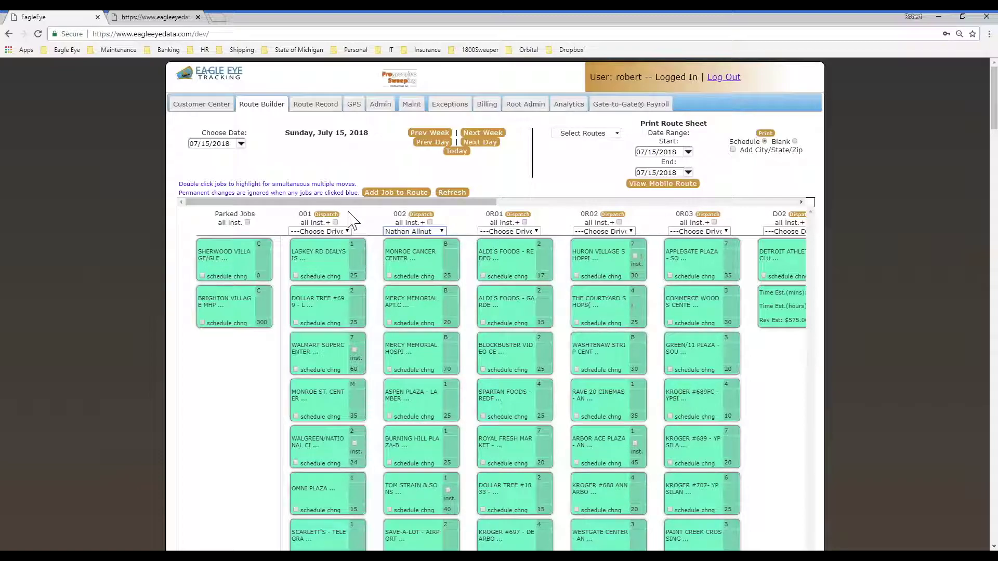
- Reload the route 002 record for 07/15/2018 and check its operator name
left_click(314, 106)
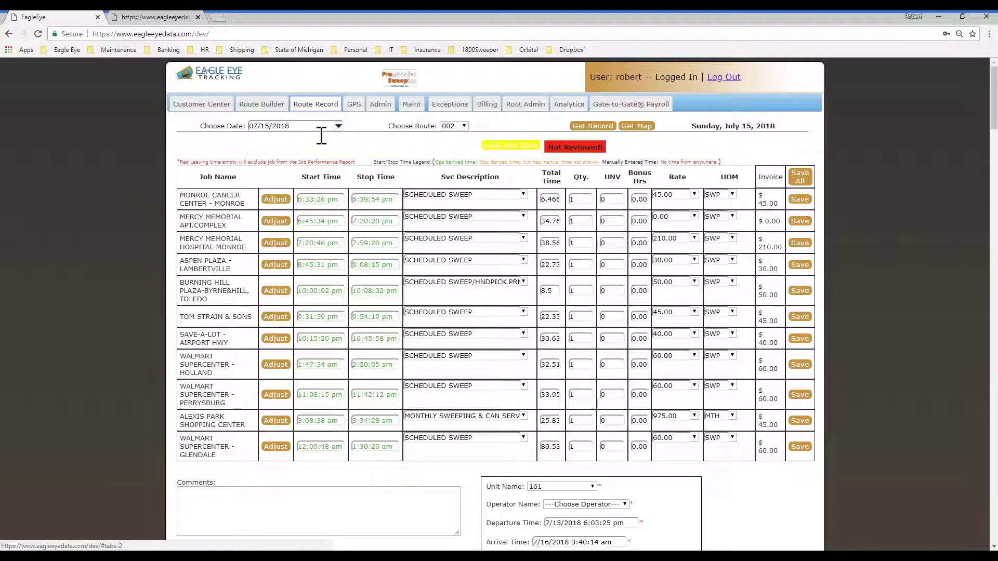
left_click(593, 126)
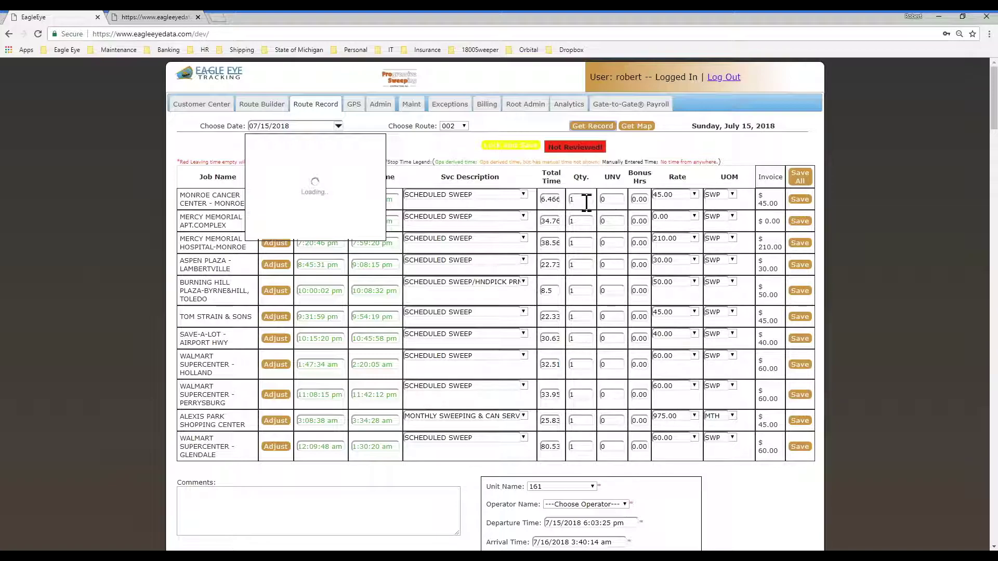
scroll(585, 369, "down", 2)
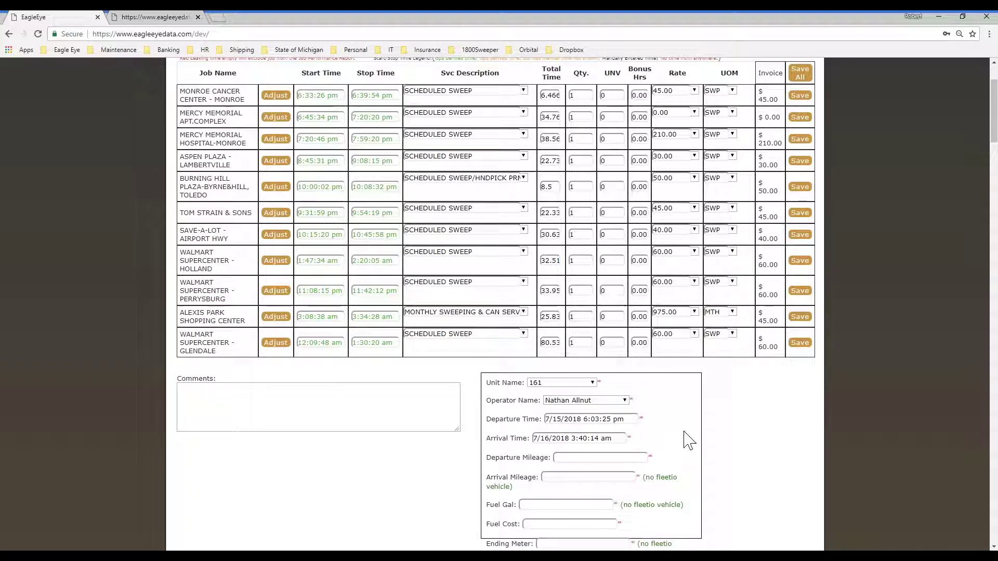
scroll(682, 425, "up", 1)
scroll(683, 425, "up", 2)
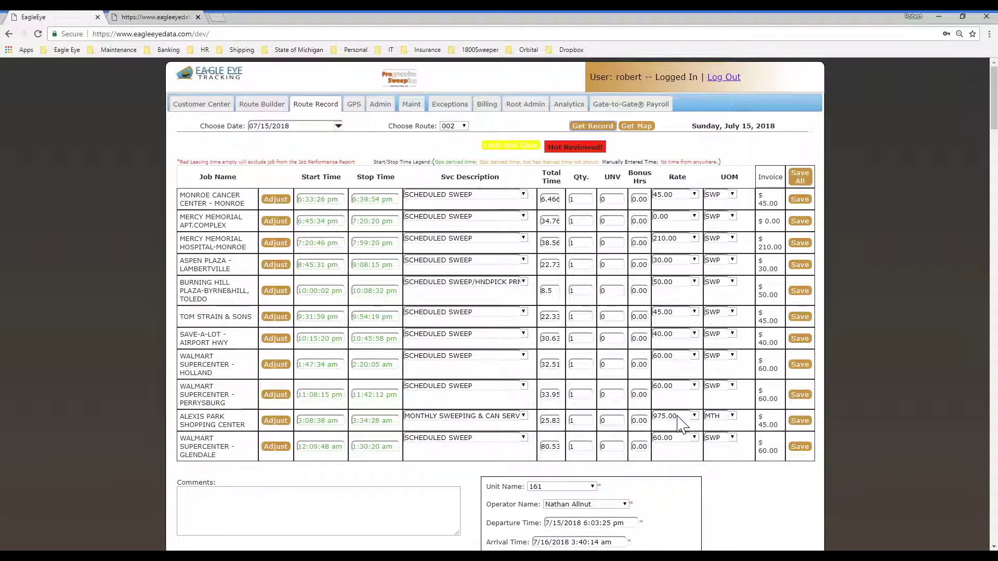
- Set the unit number of route 002's Monroe Cancer Center job to 117 in the Route Builder, save the edits and close the job
left_click(274, 106)
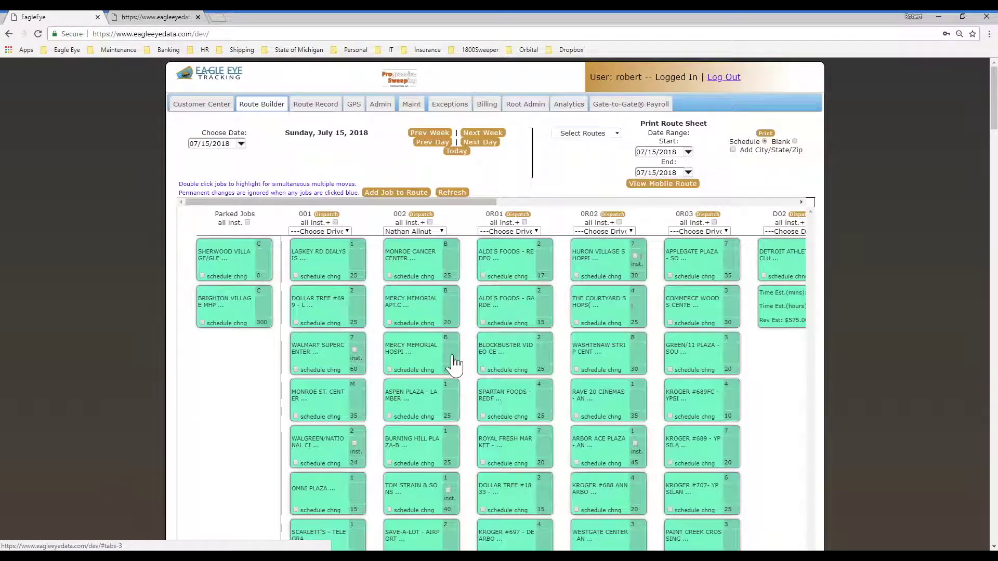
left_click(401, 264)
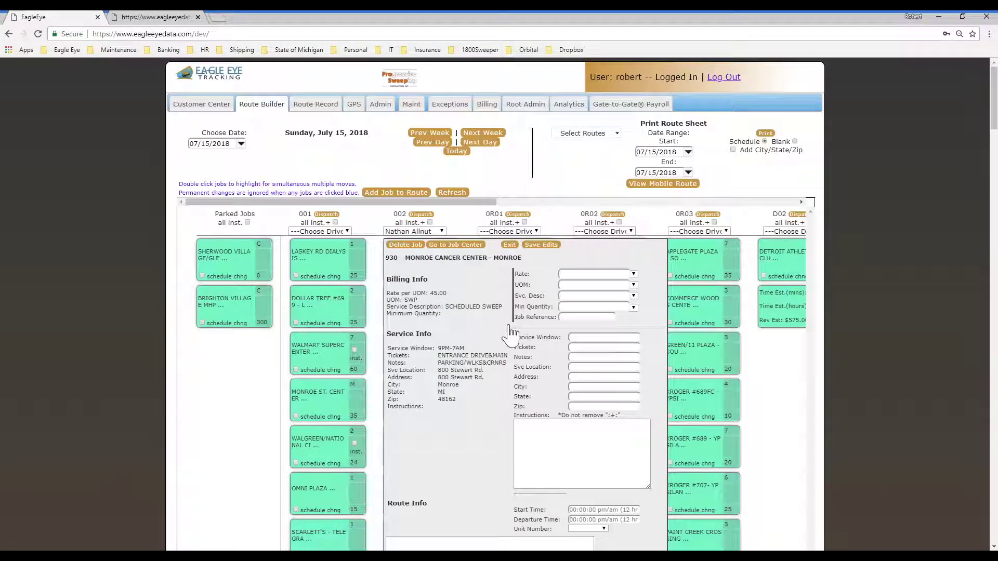
scroll(499, 352, "down", 3)
left_click(603, 373)
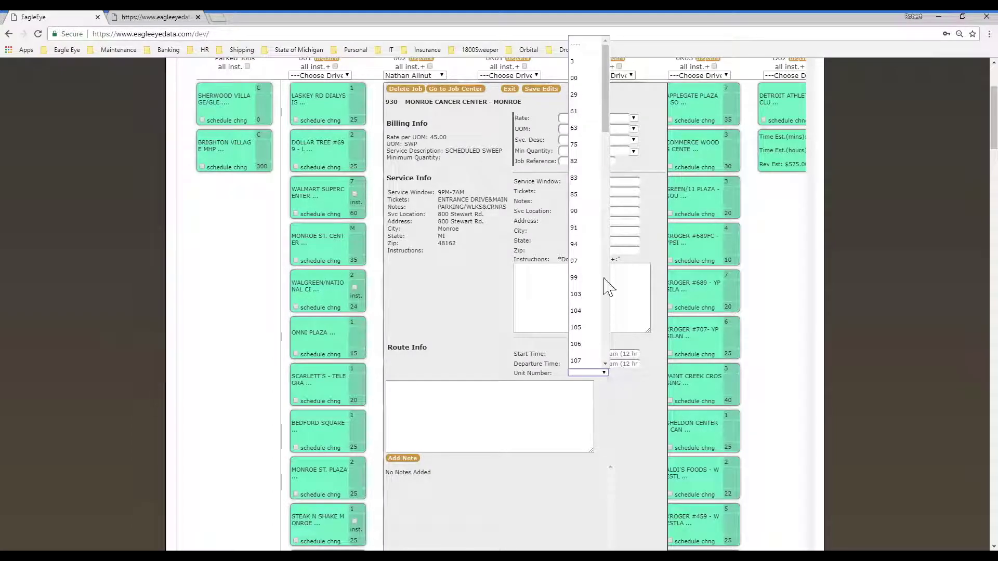
scroll(611, 152, "down", 2)
left_click_drag(611, 152, 617, 196)
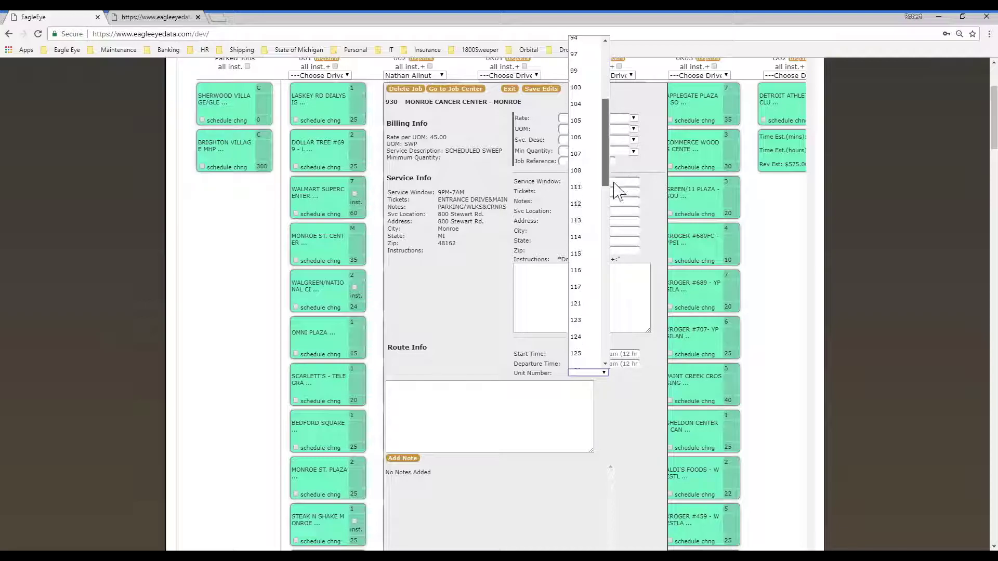
left_click(591, 266)
left_click(541, 89)
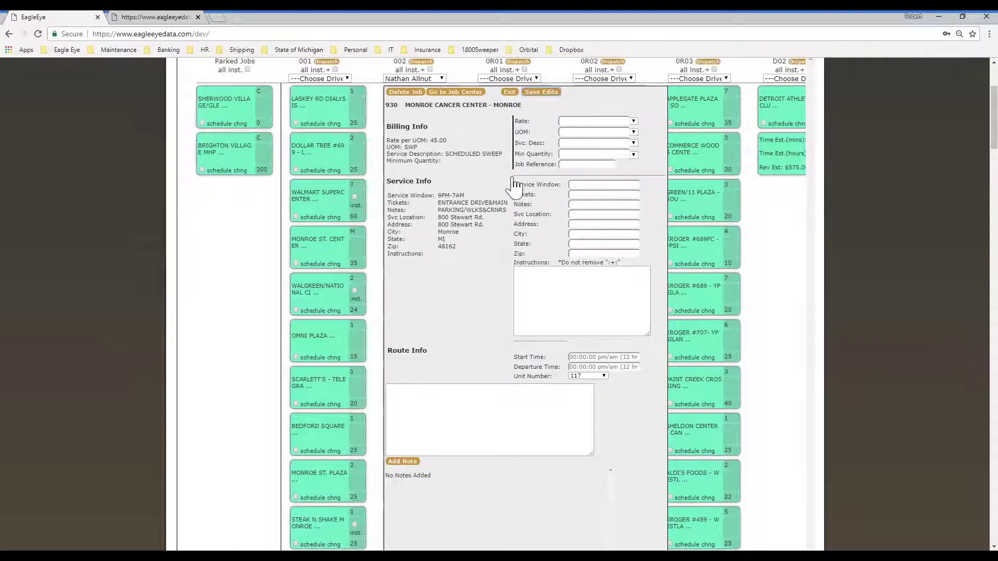
scroll(512, 148, "up", 1)
left_click(510, 142)
scroll(510, 141, "up", 3)
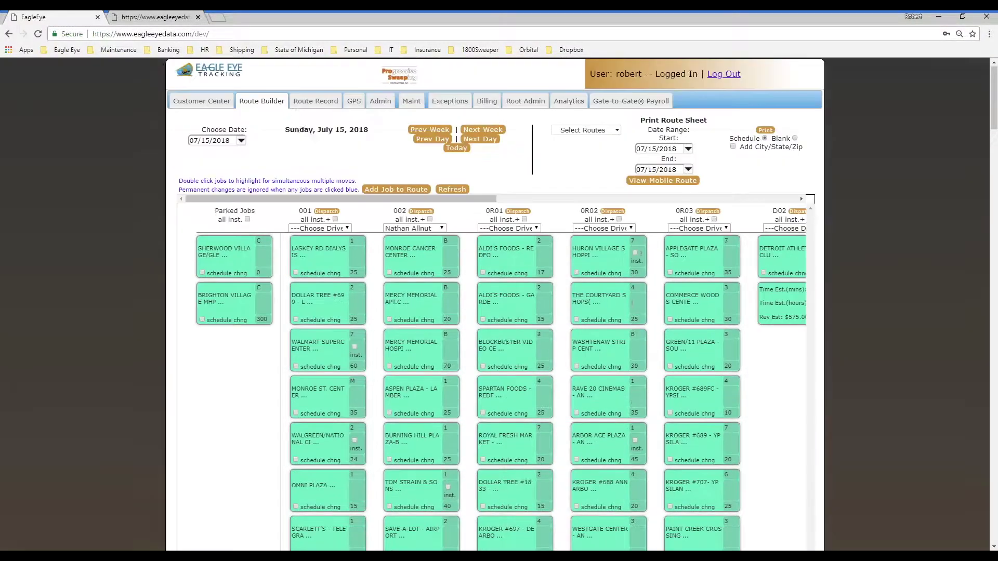
- Reload the route 002 record and check the unit name, job times and route performance
left_click(315, 105)
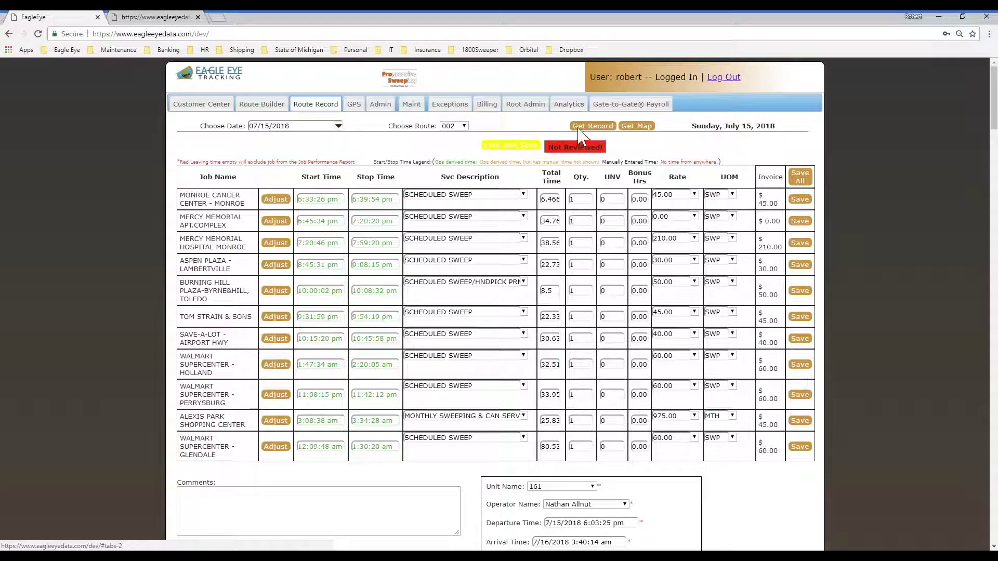
left_click(591, 126)
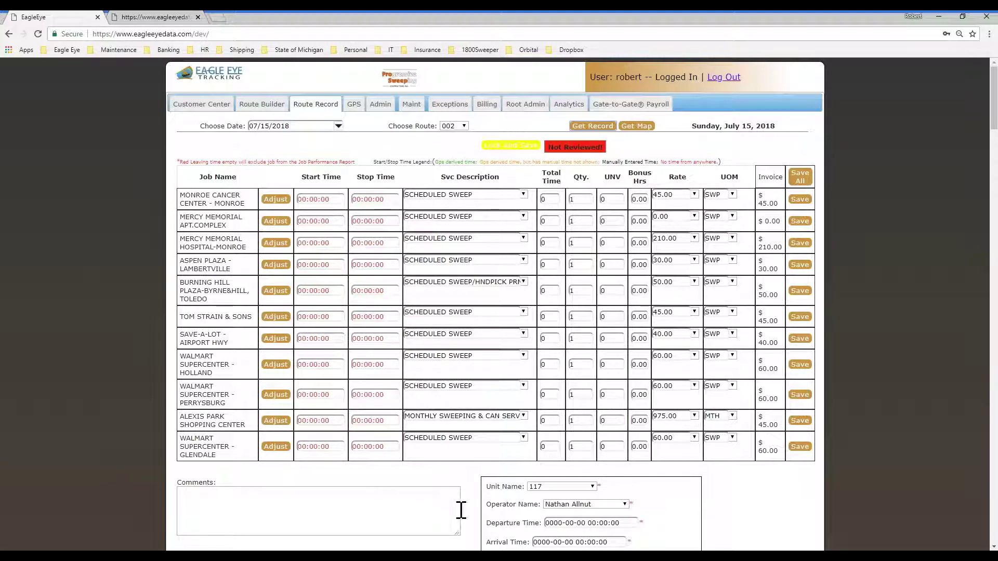
scroll(463, 512, "down", 3)
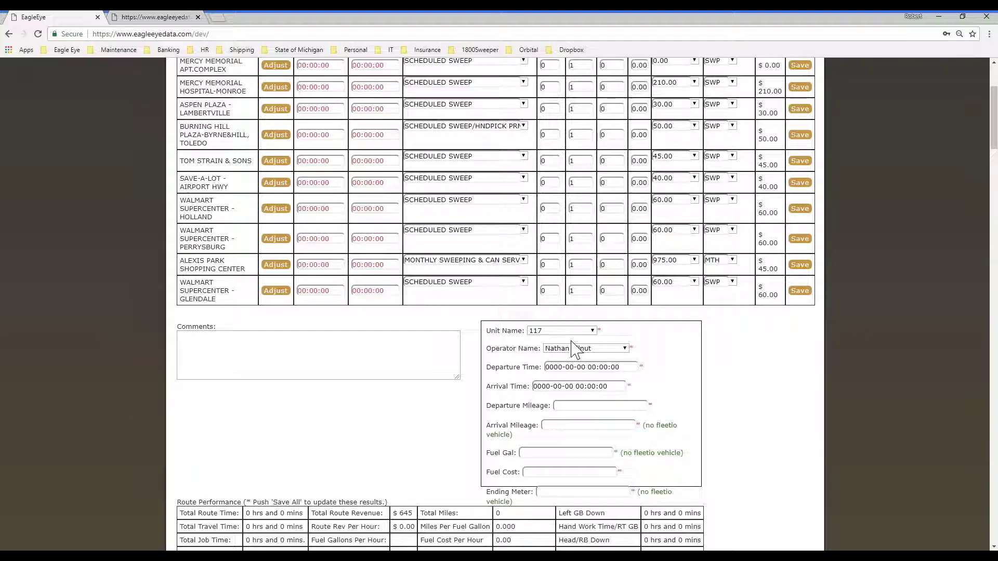
scroll(569, 348, "up", 3)
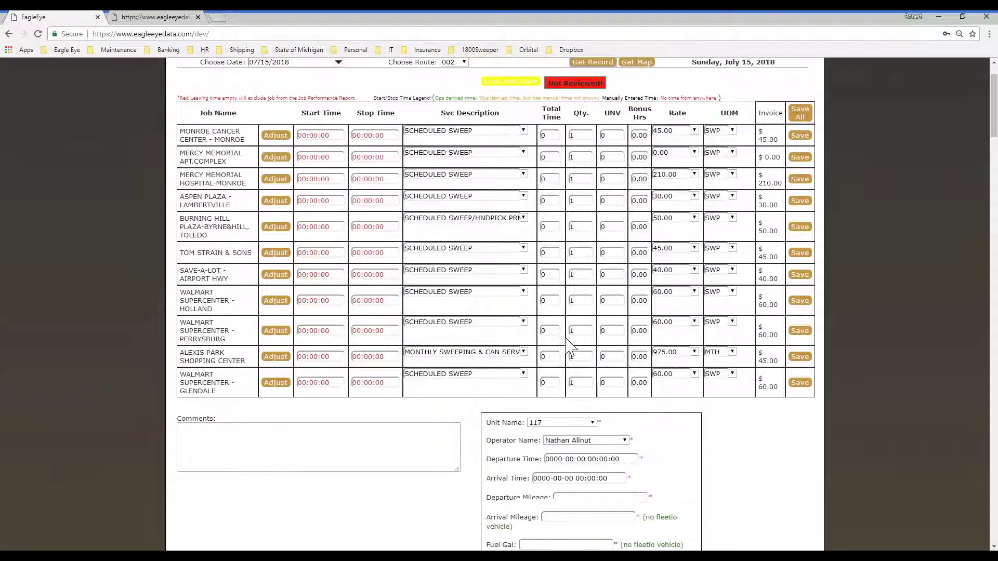
- Set the unit number of route 002's Monroe Cancer Center job to 161 in the Route Builder, save the edits and close the job
left_click(262, 104)
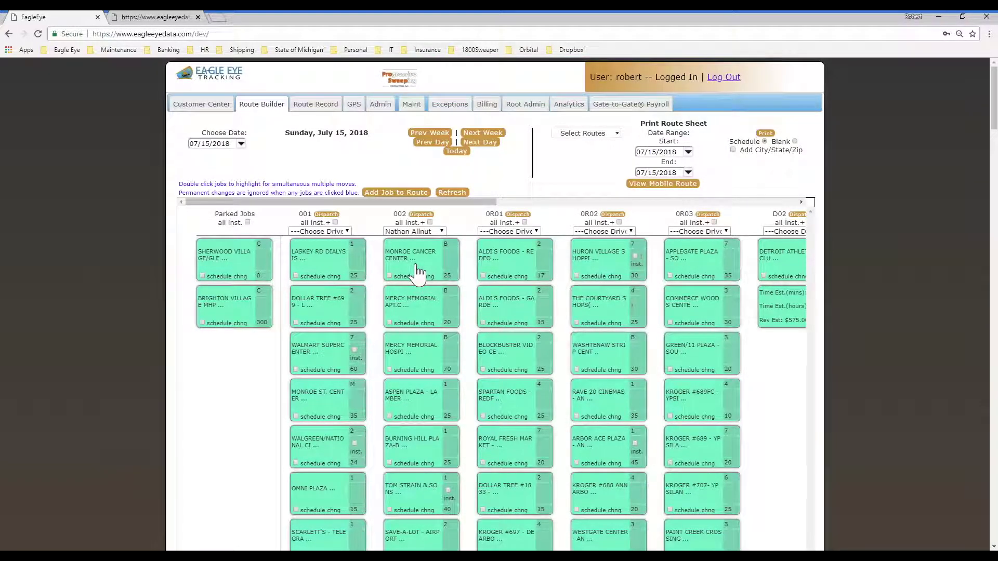
left_click(419, 273)
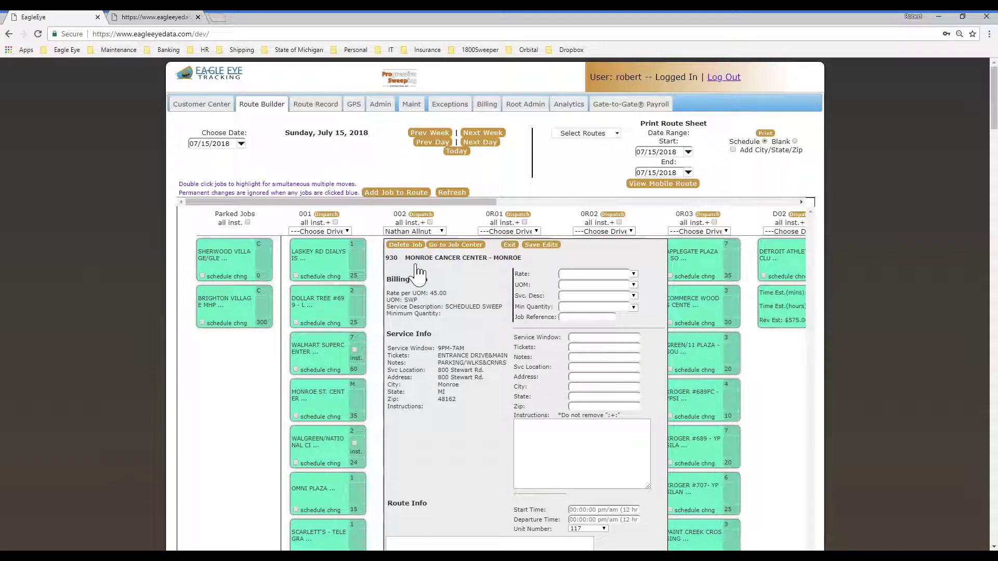
left_click(593, 530)
scroll(591, 512, "down", 10)
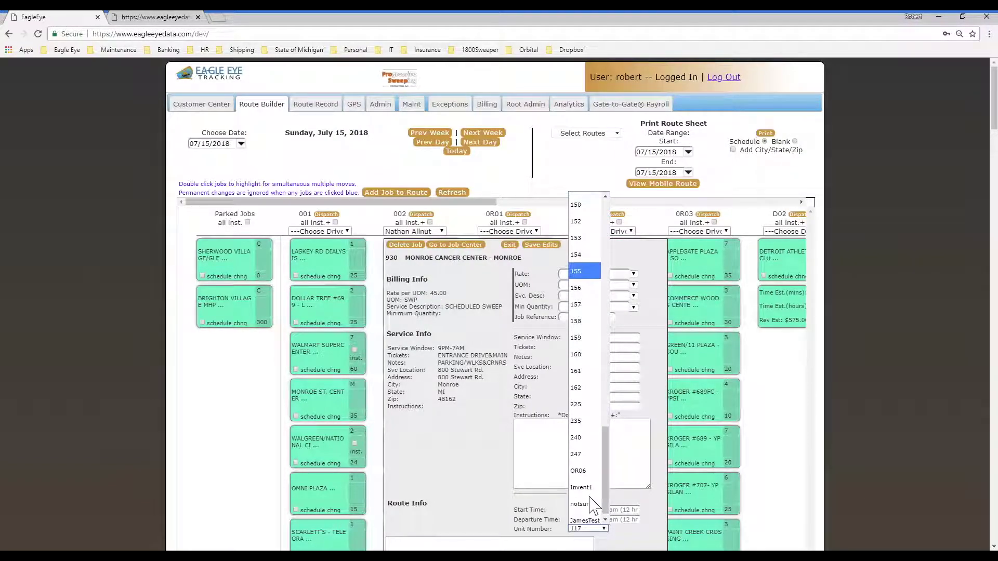
left_click(586, 371)
left_click(540, 247)
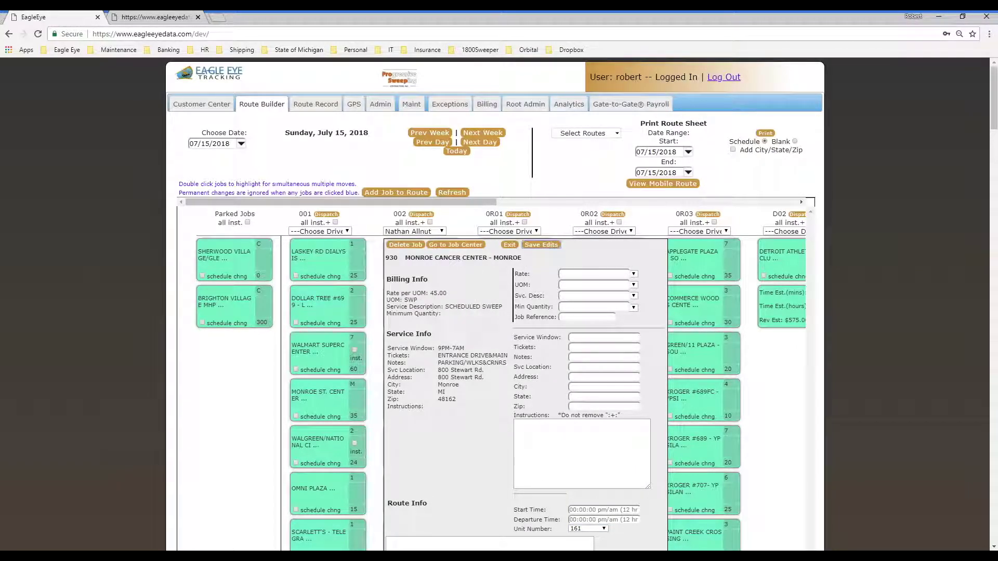
left_click(510, 246)
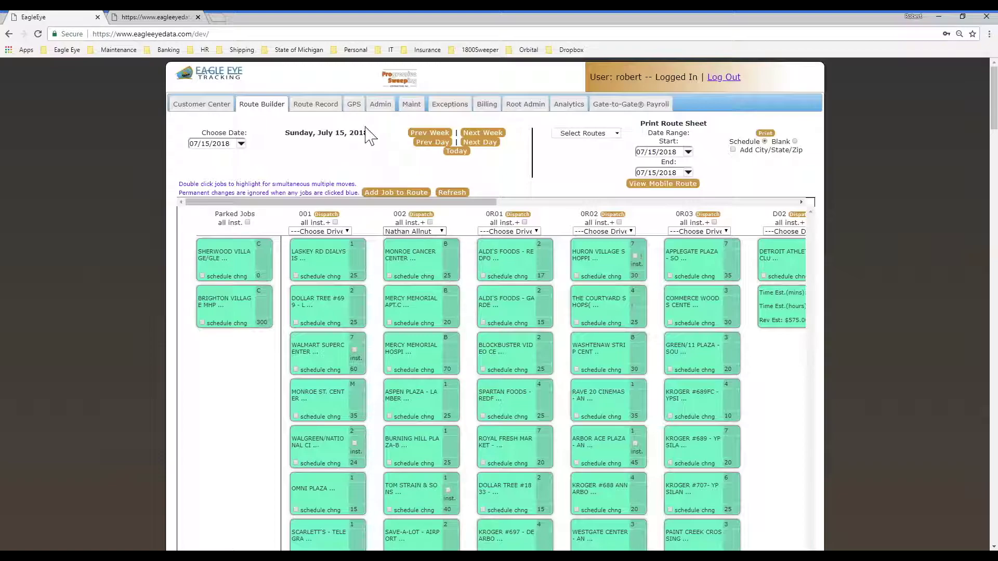
- Reload the route 002 record and enter 1234 as the departure mileage
left_click(309, 105)
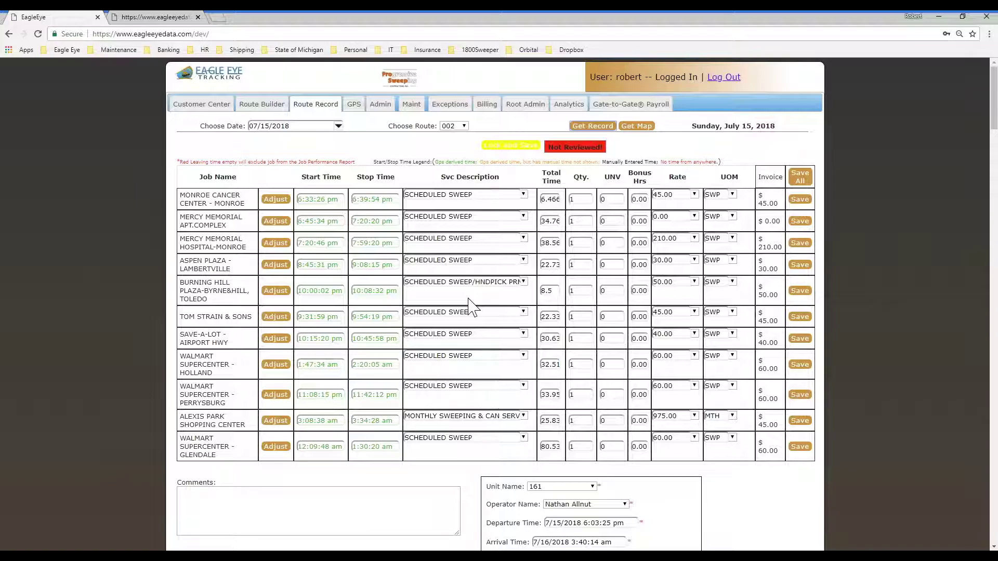
scroll(457, 310, "down", 4)
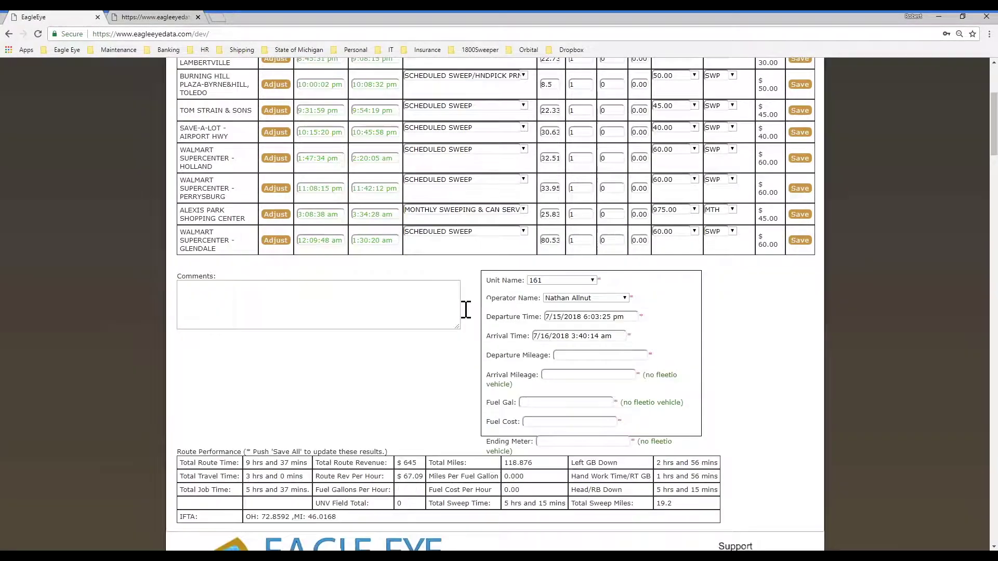
scroll(465, 310, "down", 1)
left_click(557, 300)
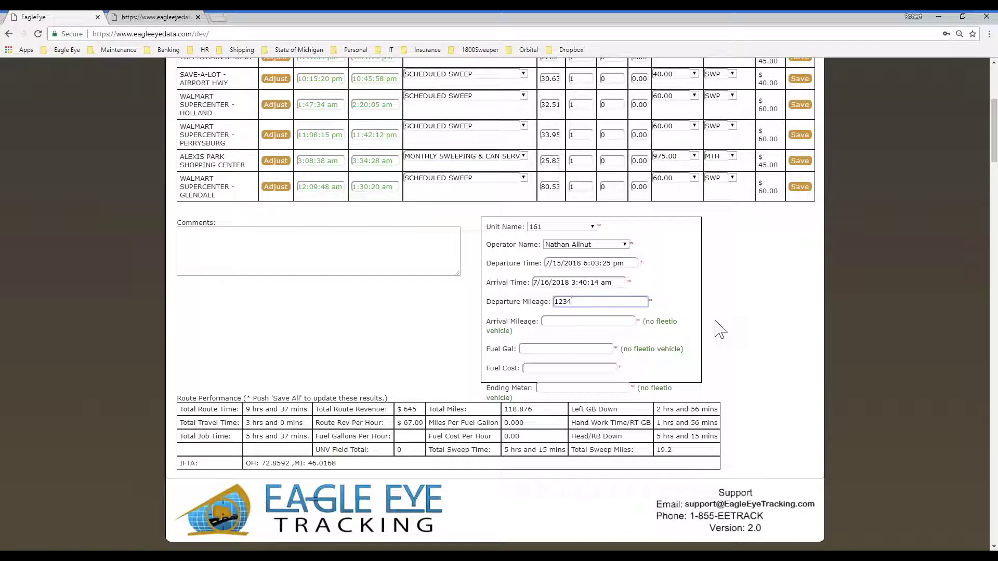
- Enter arrival mileage 1300, fuel gallons 10, fuel cost 30 and ending meter 222, and lock and save the route record
key("Tab")
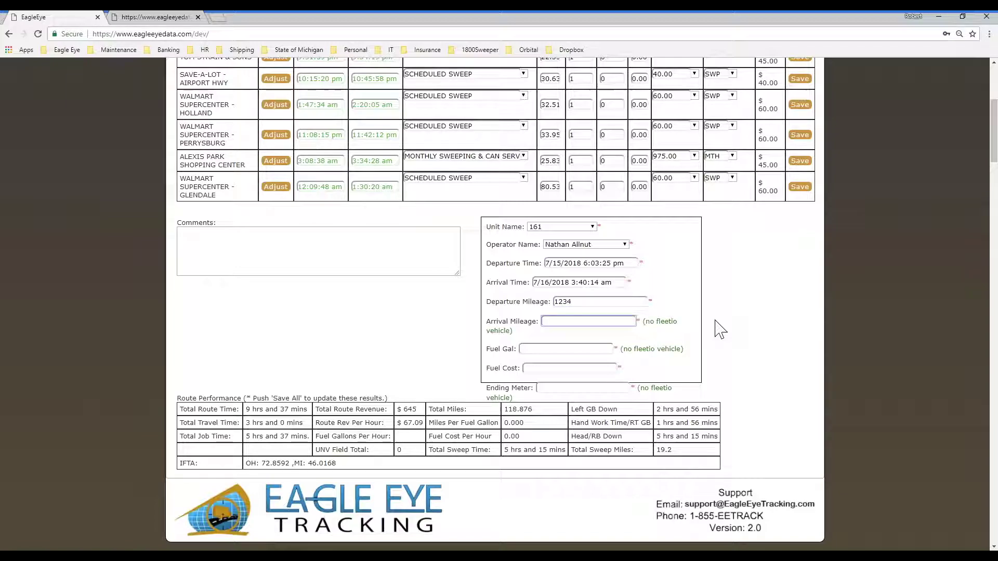
type("1300")
key("Tab")
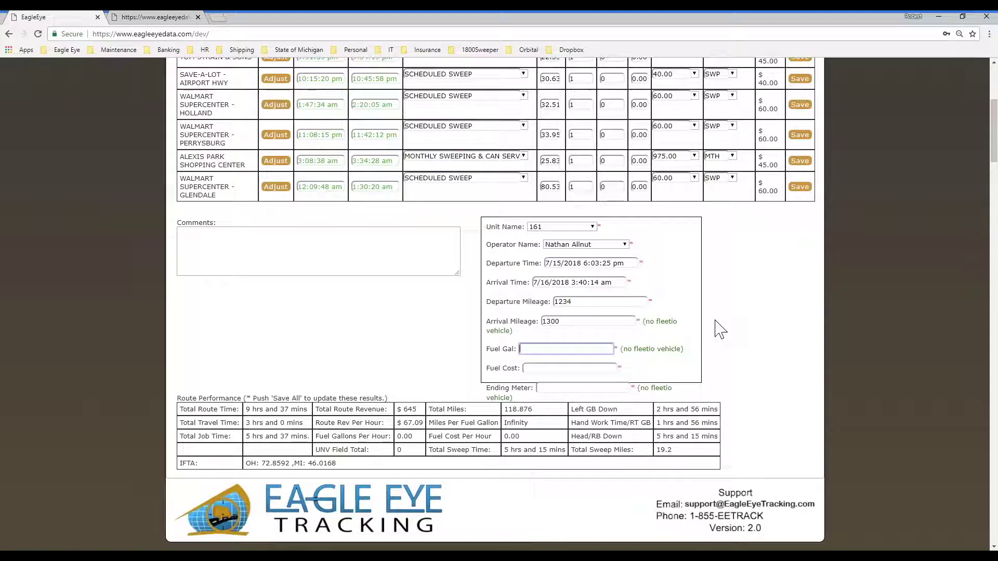
type("10")
key("Tab")
key("Tab")
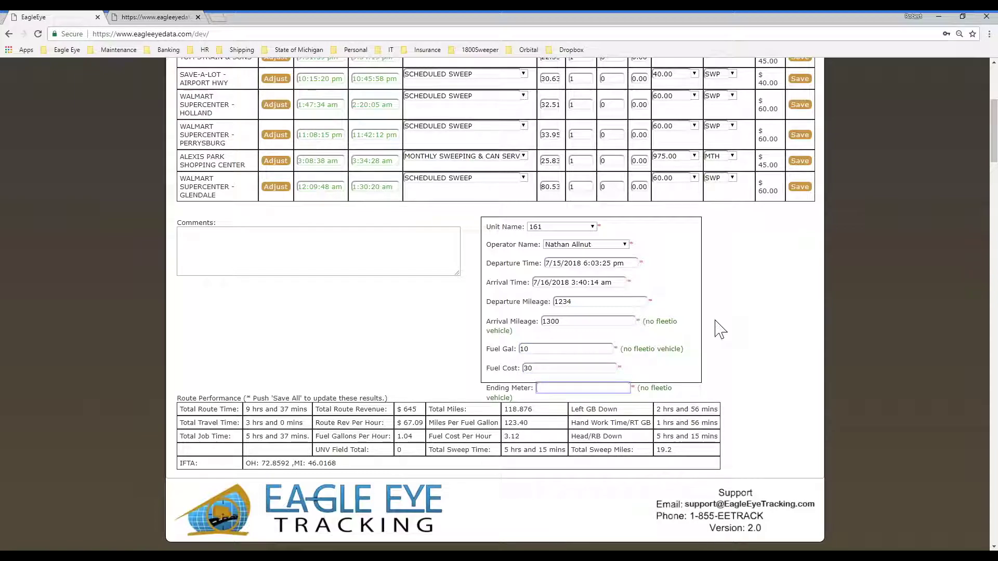
type("222")
scroll(639, 390, "up", 5)
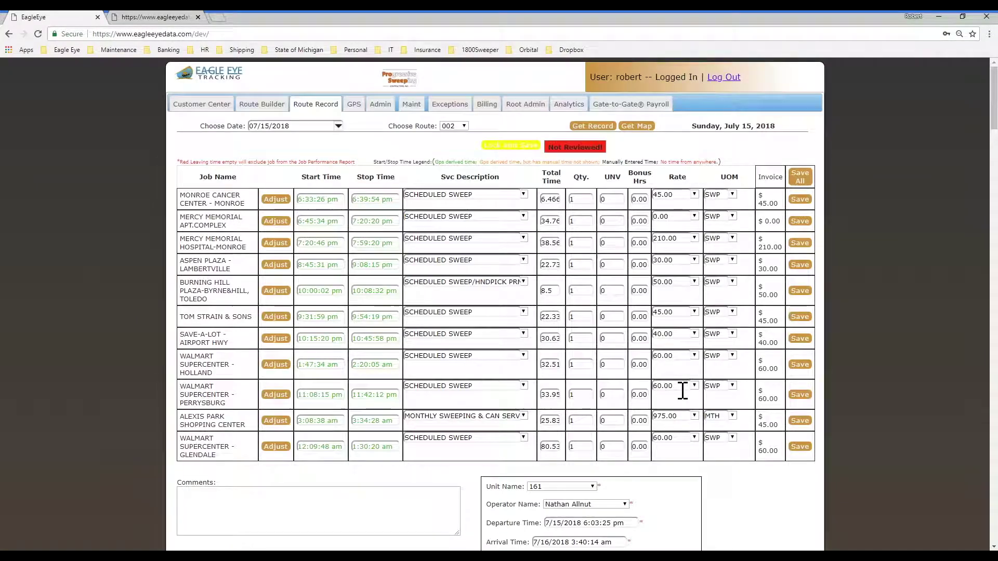
left_click(511, 146)
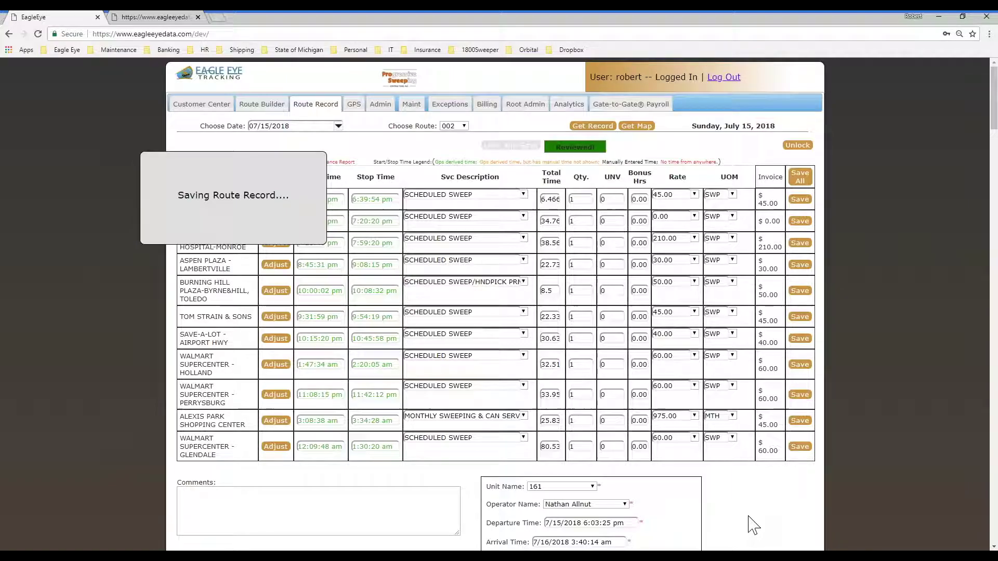
- Review the route performance figures for revenue, fuel use, sweep time, sweep miles, total route time and IFTA mileage
scroll(753, 525, "down", 4)
scroll(752, 520, "down", 2)
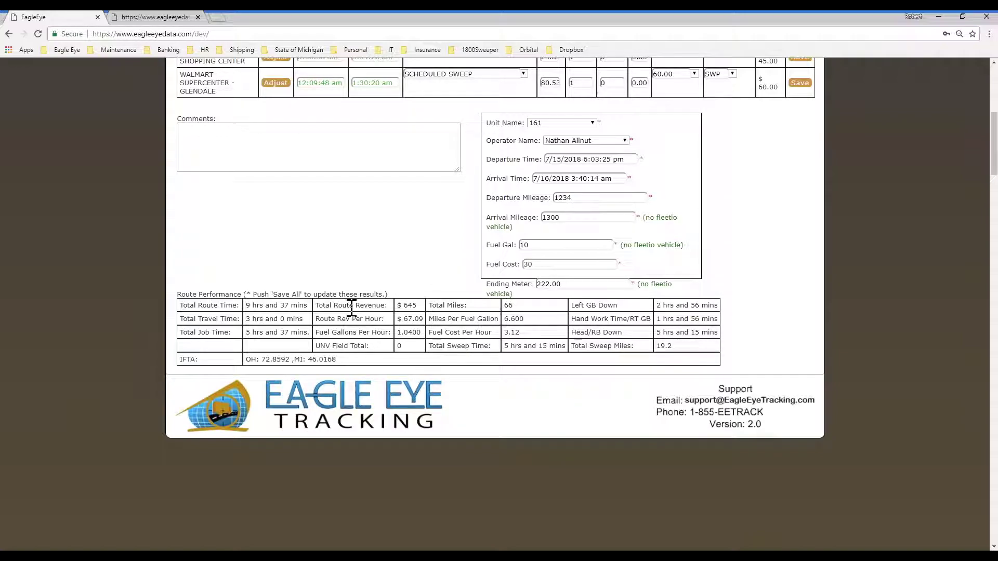
left_click_drag(402, 306, 424, 333)
left_click_drag(521, 334, 490, 333)
left_click_drag(674, 346, 658, 348)
left_click_drag(505, 347, 530, 353)
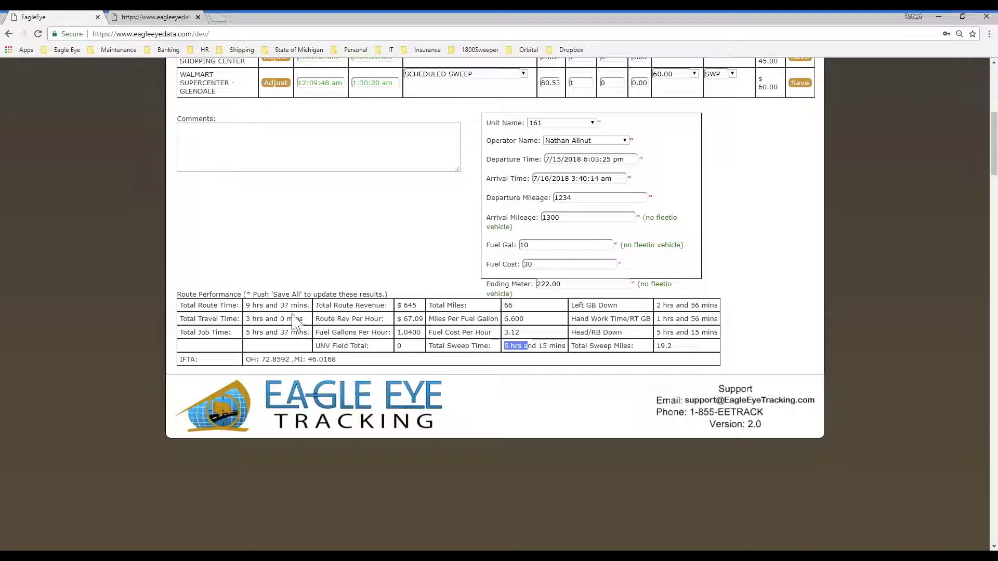
left_click_drag(246, 306, 258, 307)
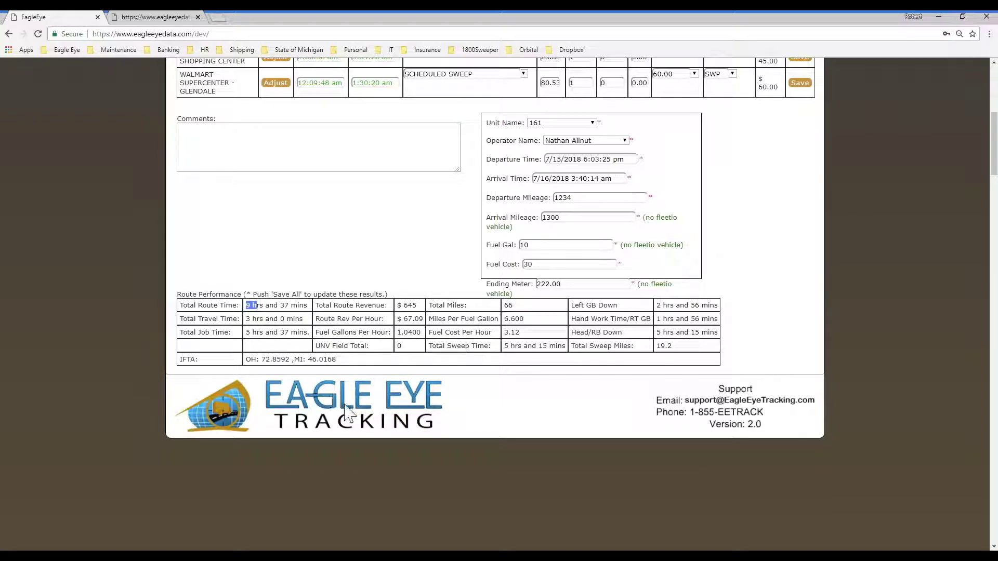
left_click(283, 362)
- Mark up the IFTA state mileage and the departure and arrival mileage feeding Total Miles, and clear the drawn marks
key("ctrl+2")
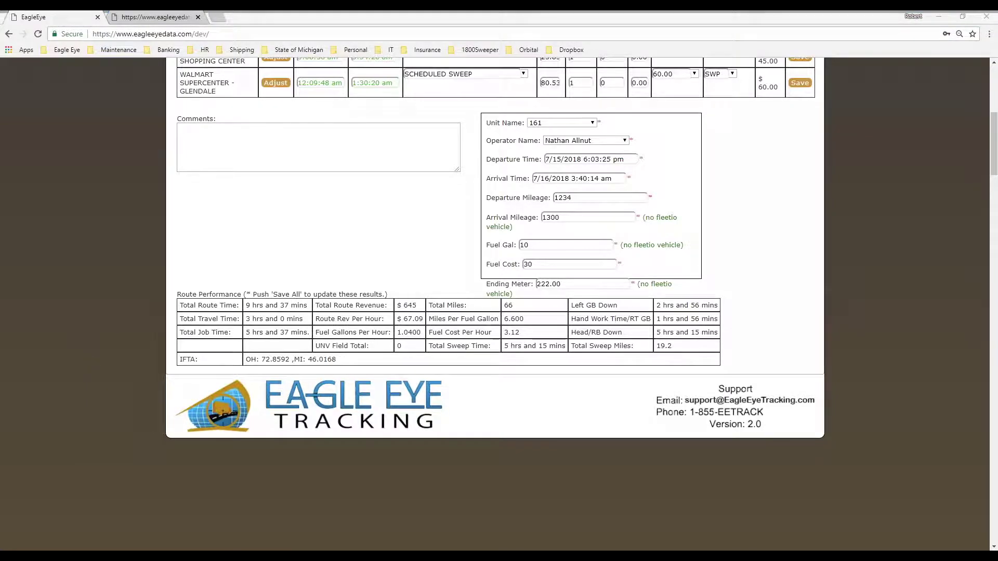
mouse_move(355, 339)
left_mouse_down()
mouse_move(174, 347)
mouse_move(291, 381)
mouse_move(362, 346)
left_mouse_up()
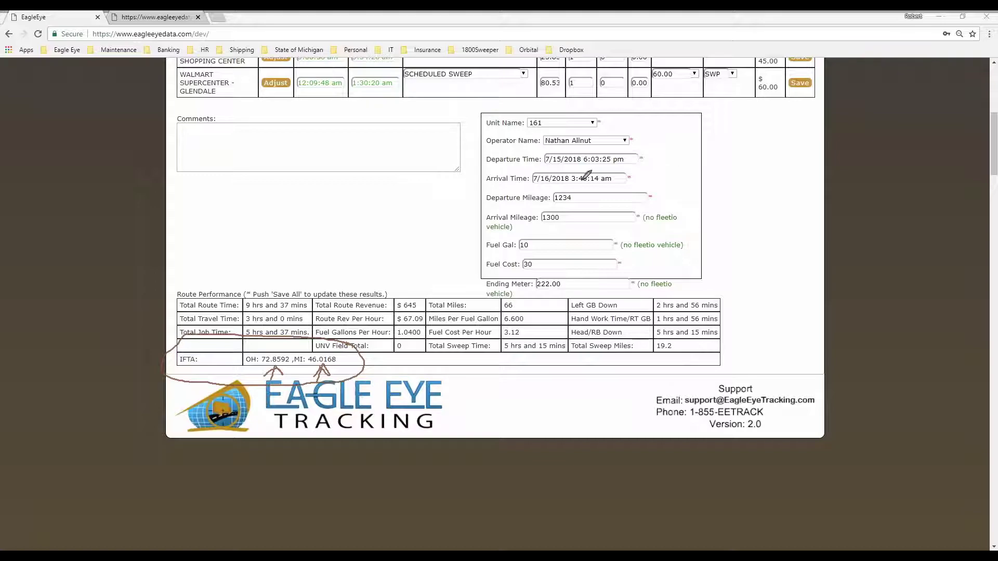
mouse_move(544, 188)
left_mouse_down()
mouse_move(577, 223)
mouse_move(564, 188)
left_mouse_up()
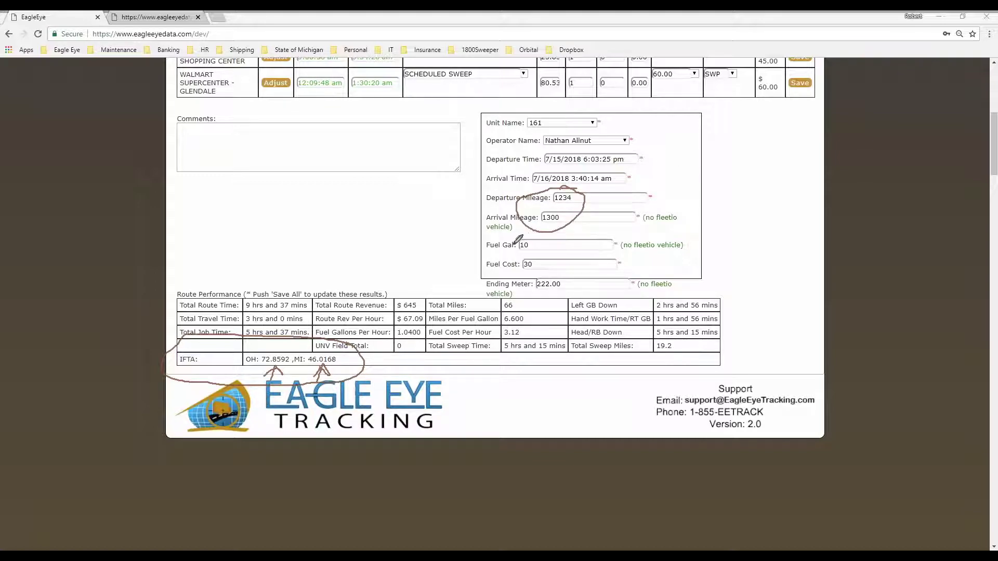
mouse_move(512, 239)
left_mouse_down()
mouse_move(528, 294)
mouse_move(537, 288)
left_mouse_up()
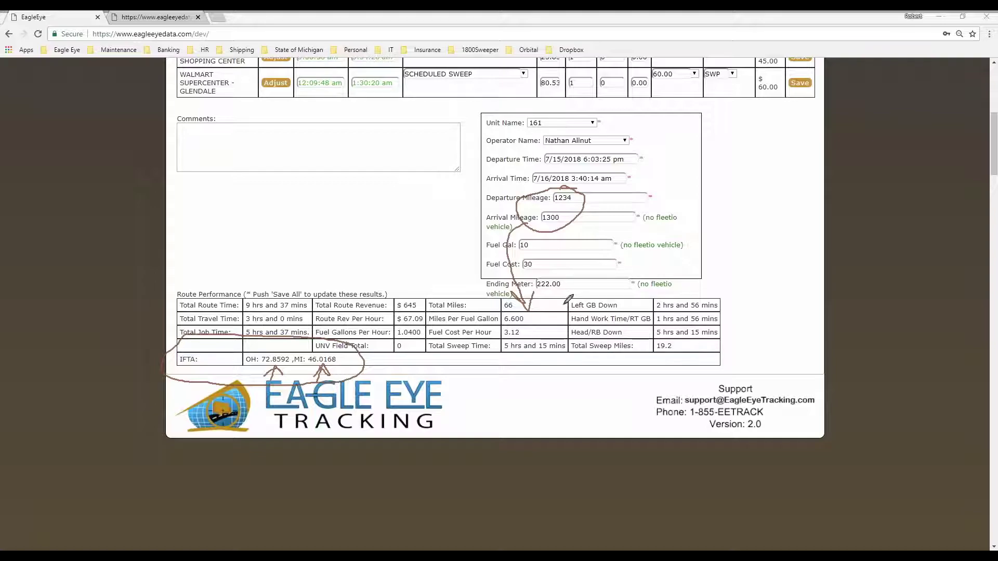
mouse_move(280, 351)
left_mouse_down()
mouse_move(332, 372)
mouse_move(349, 353)
left_mouse_up()
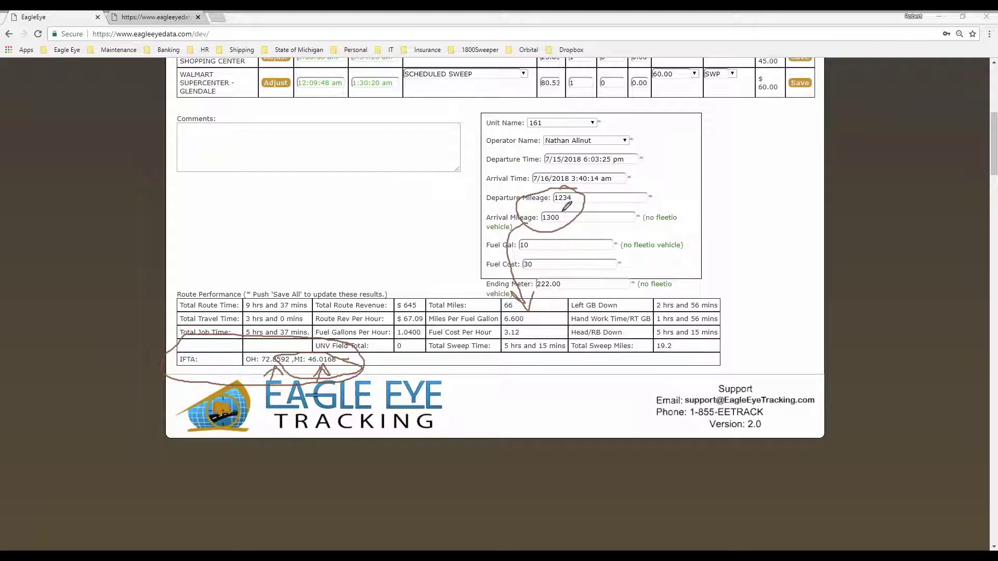
mouse_move(590, 177)
left_mouse_down()
mouse_move(521, 227)
mouse_move(589, 240)
left_mouse_up()
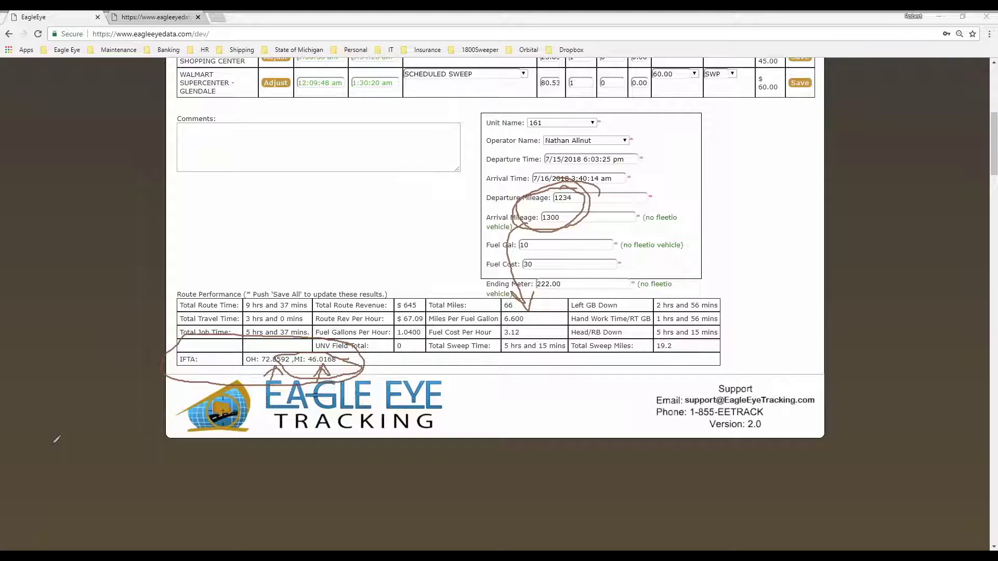
key("Escape")
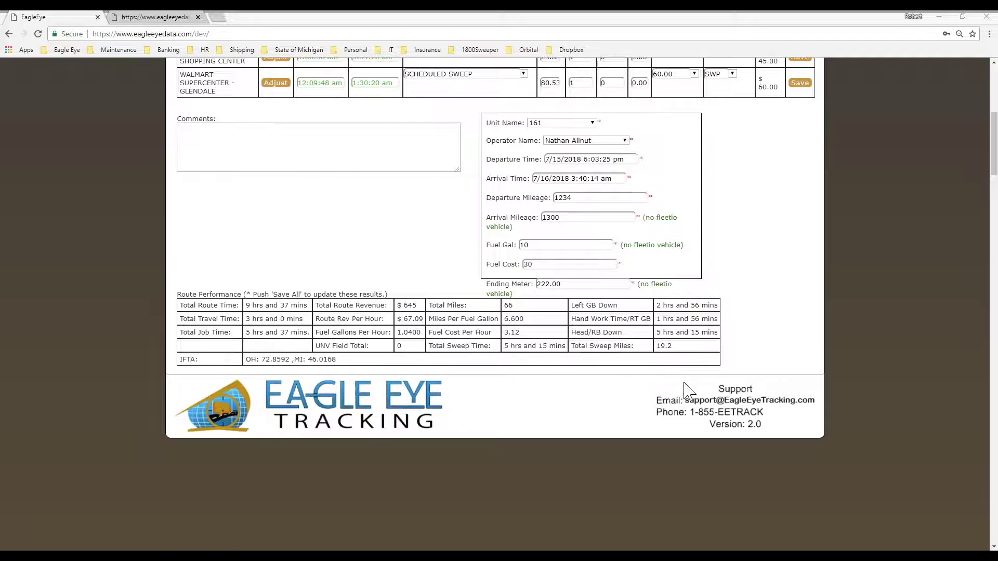
- Open route 002's Monroe Cancer Center job from the Route Builder in the Job Center and run its performance report
scroll(685, 393, "up", 2)
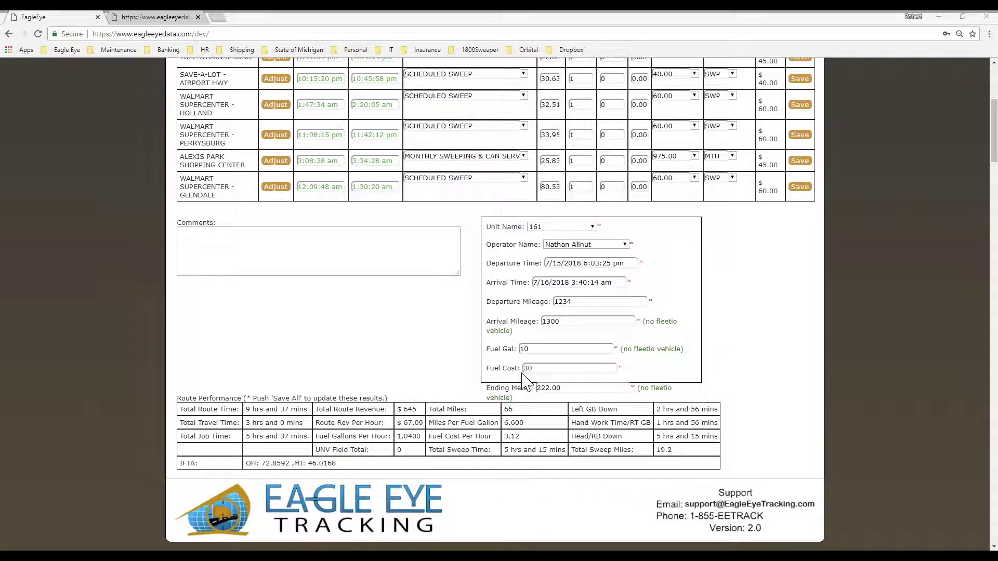
scroll(514, 377, "up", 4)
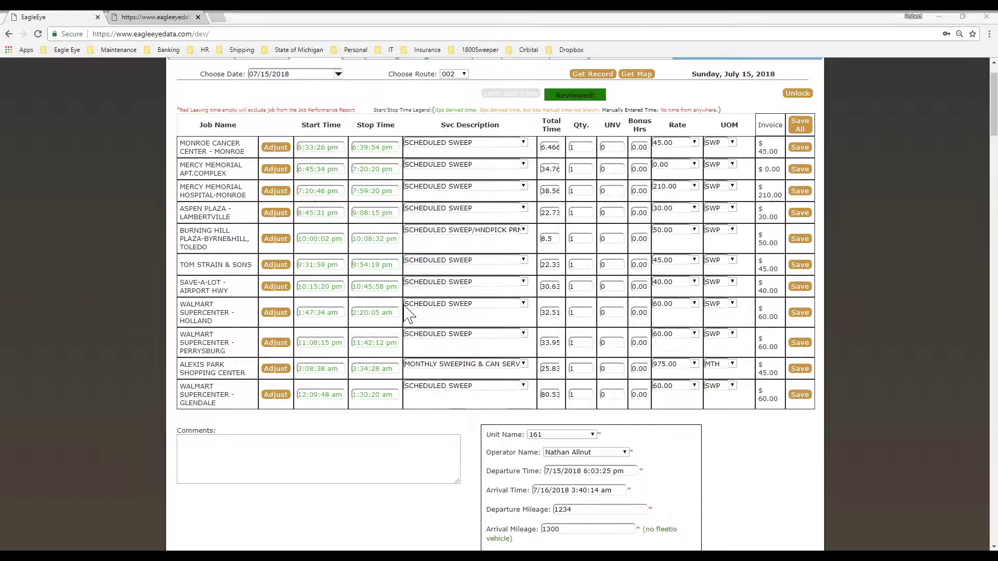
scroll(408, 312, "up", 1)
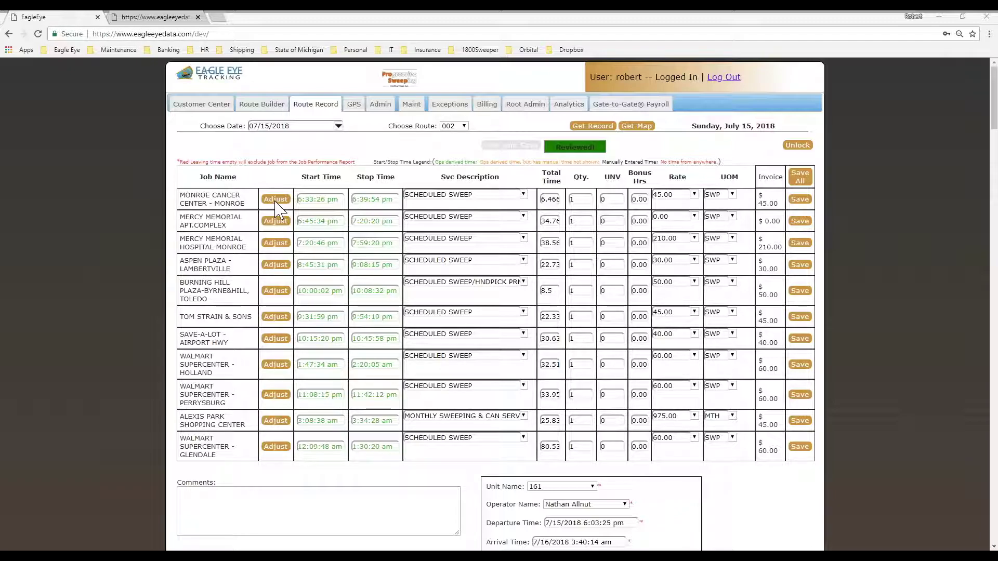
left_click(275, 202)
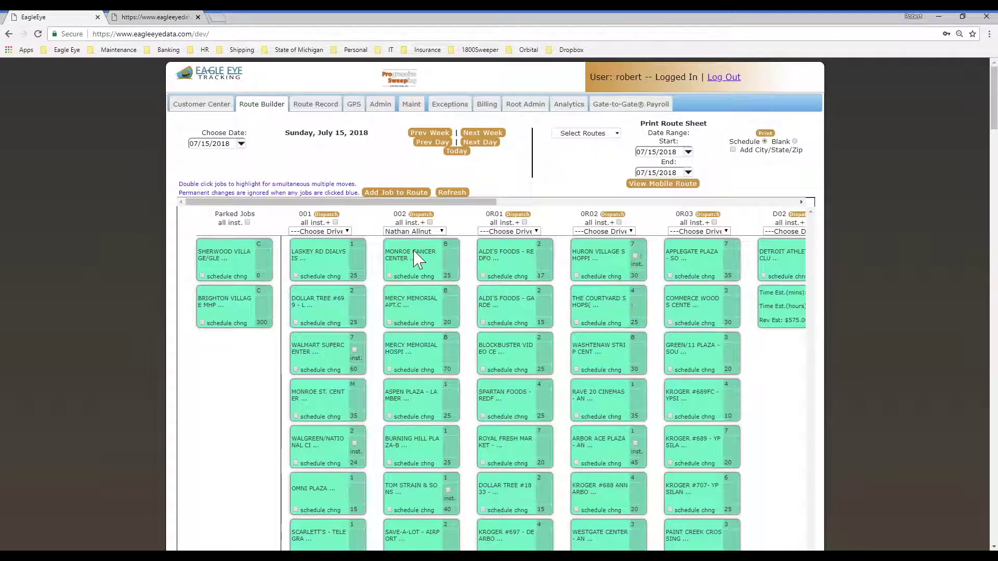
left_click(415, 258)
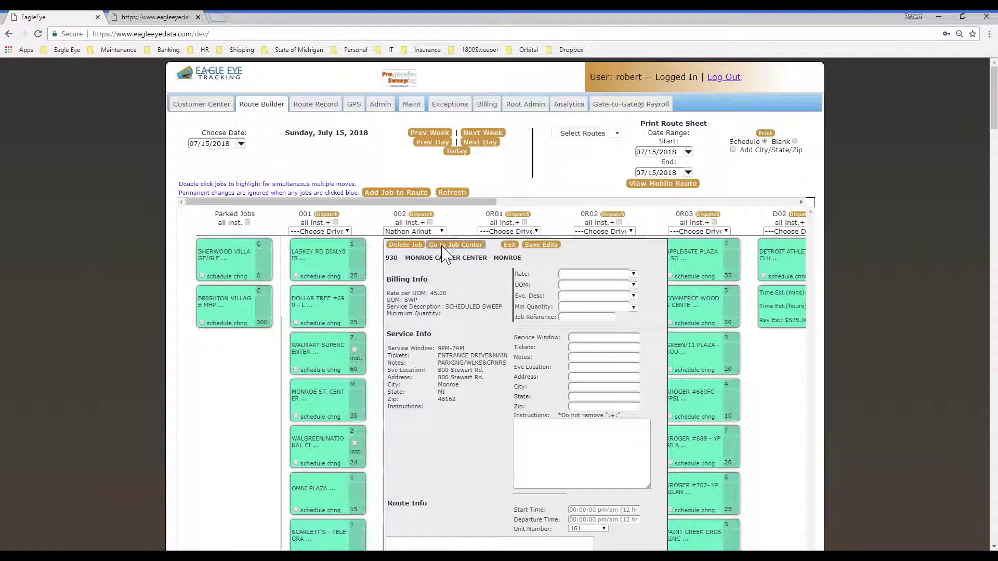
left_click(443, 246)
left_click(676, 166)
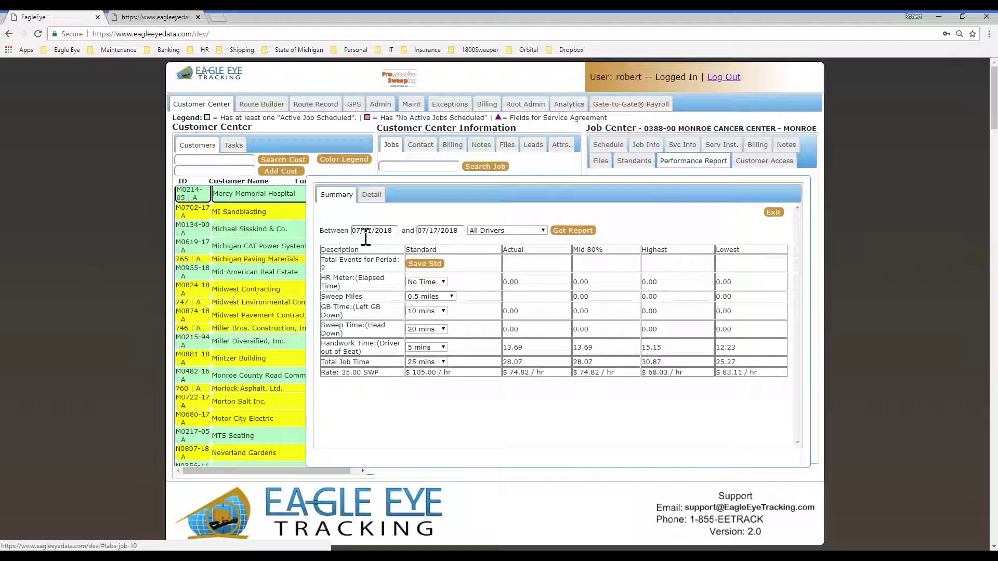
left_click(568, 233)
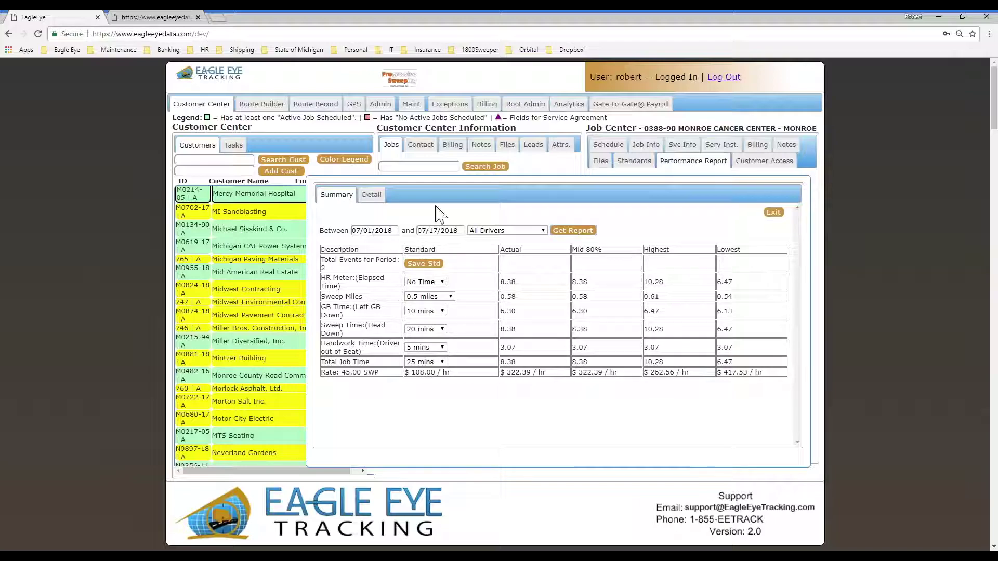
- Close the report, select the Monroe Cancer Center job in the customer's job list and run its performance report again
left_click(773, 213)
left_click(453, 229)
left_click(693, 161)
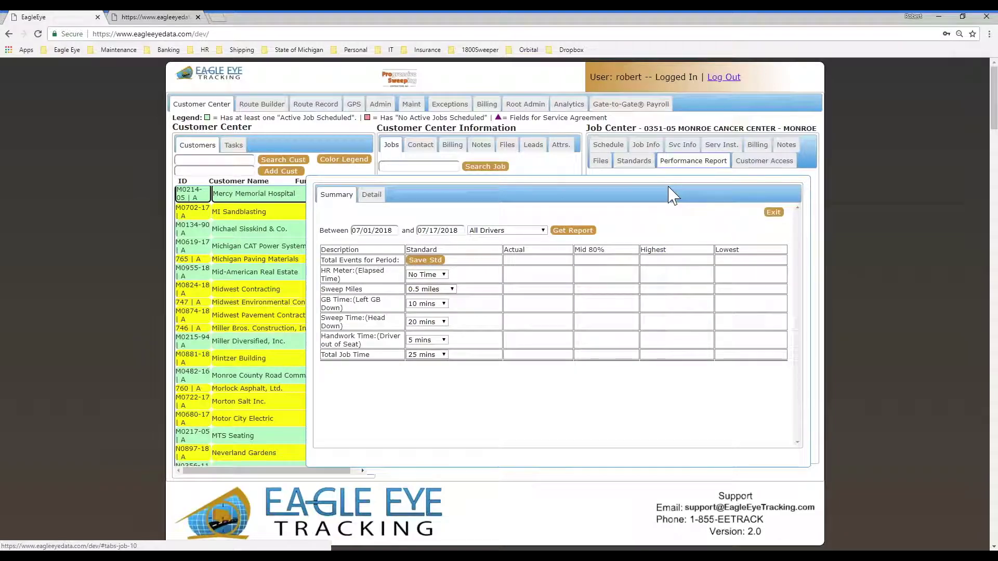
left_click(586, 231)
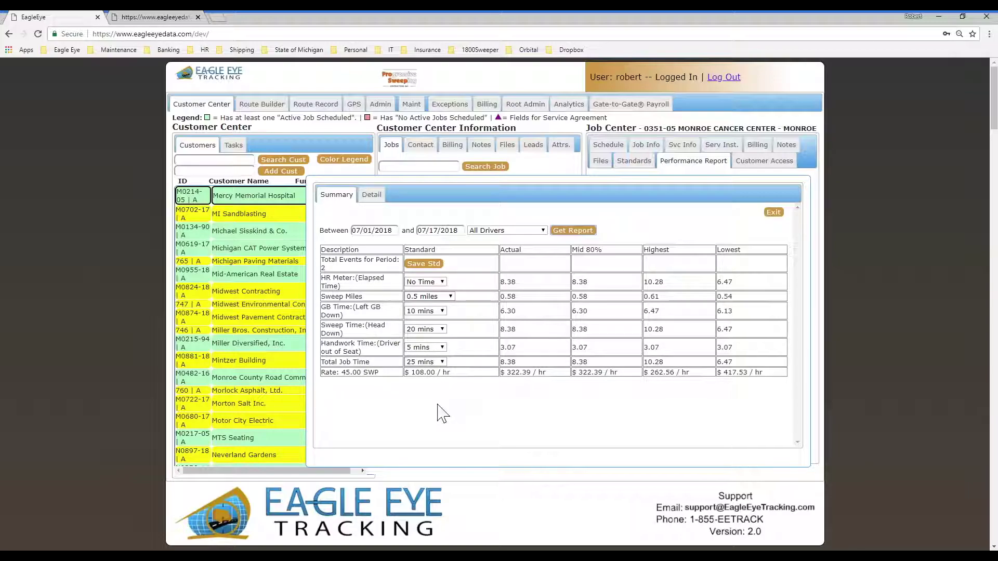
- Rerun the performance report with start date 06/01/2018, examine the job's detailed service records and close the report
left_click(364, 231)
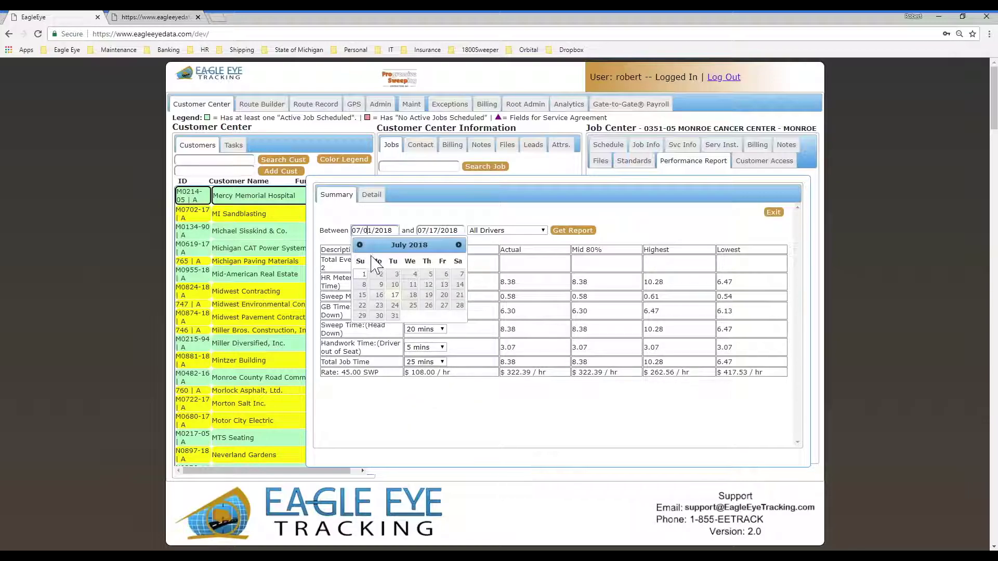
left_click(360, 245)
left_click(443, 275)
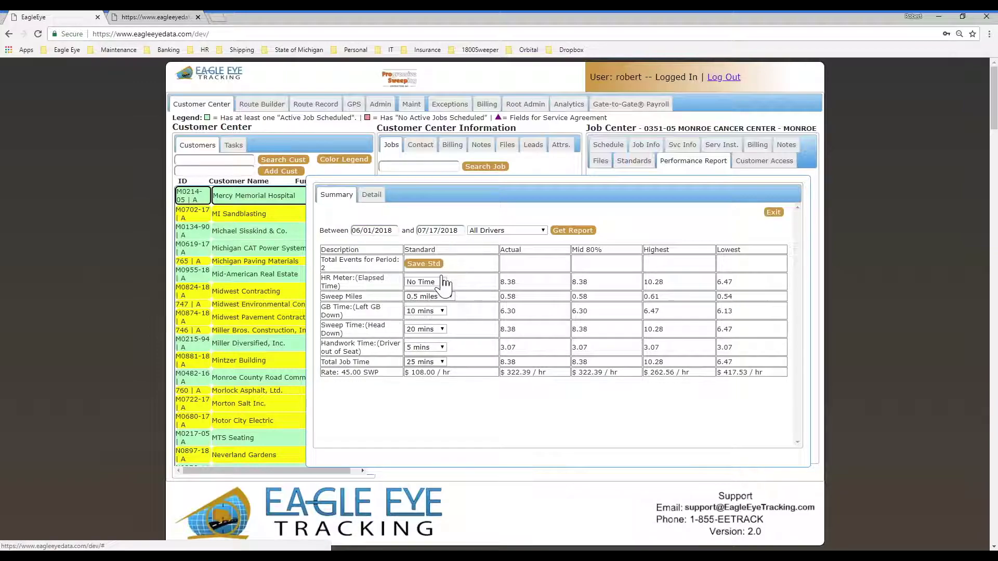
left_click(571, 230)
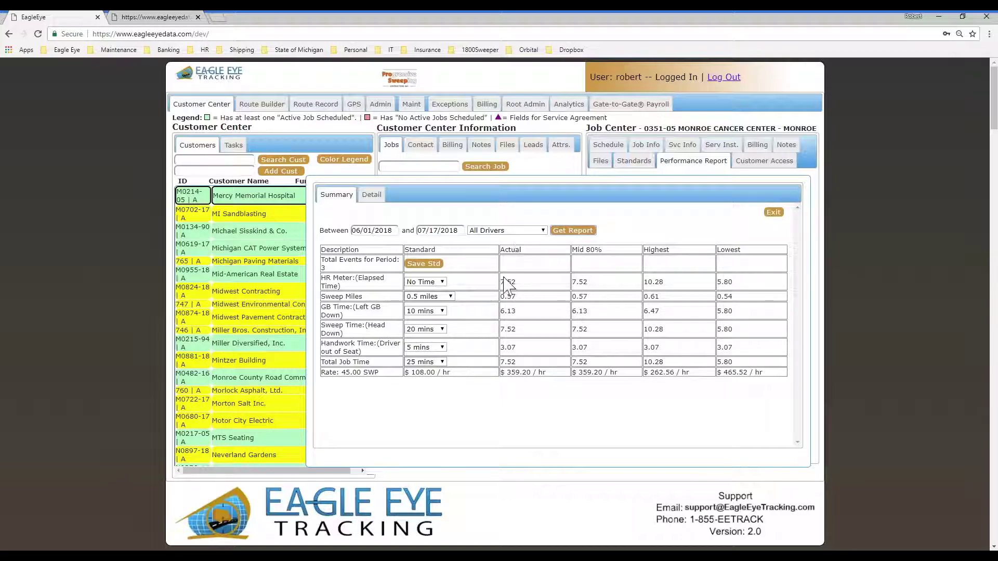
left_click(372, 194)
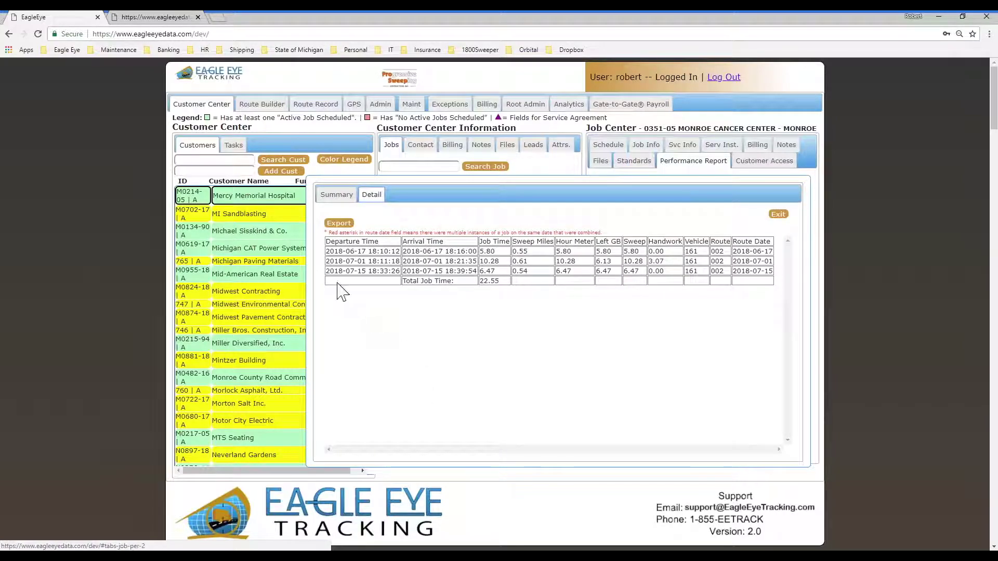
left_click(778, 215)
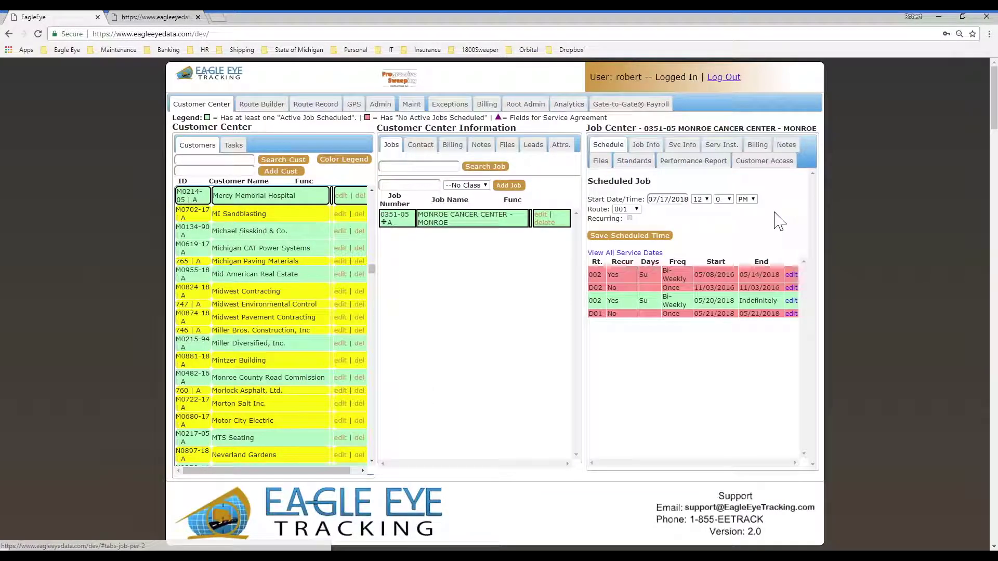
- Load the GPS routes for 07/15/2018 and list the jobs recorded for route 002/161
left_click(315, 104)
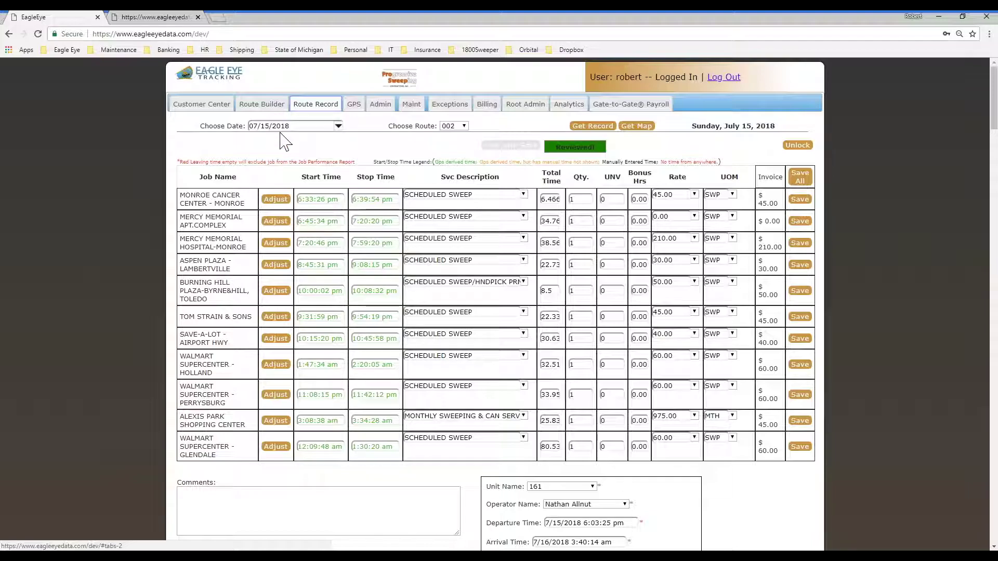
left_click(360, 104)
left_click(256, 223)
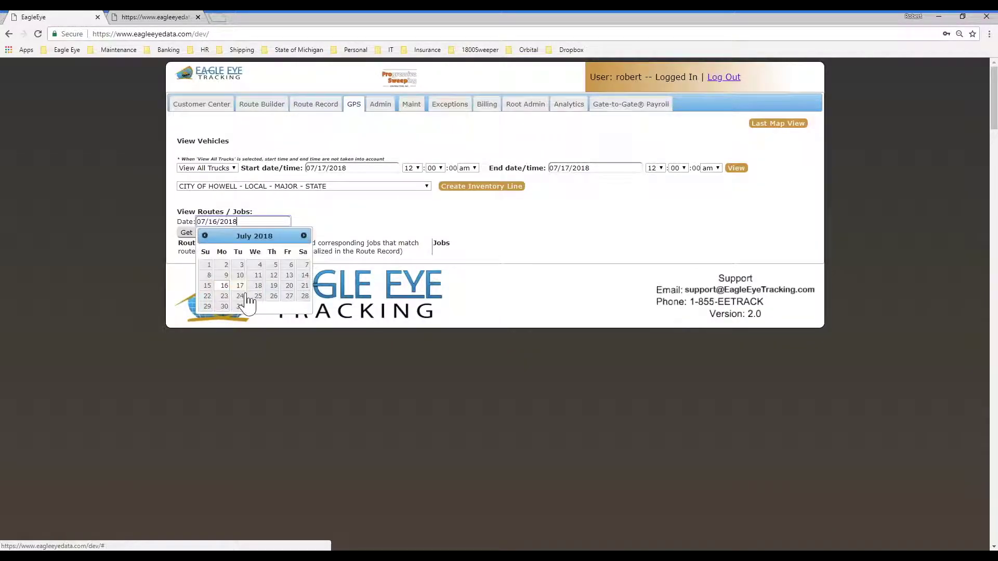
left_click(207, 286)
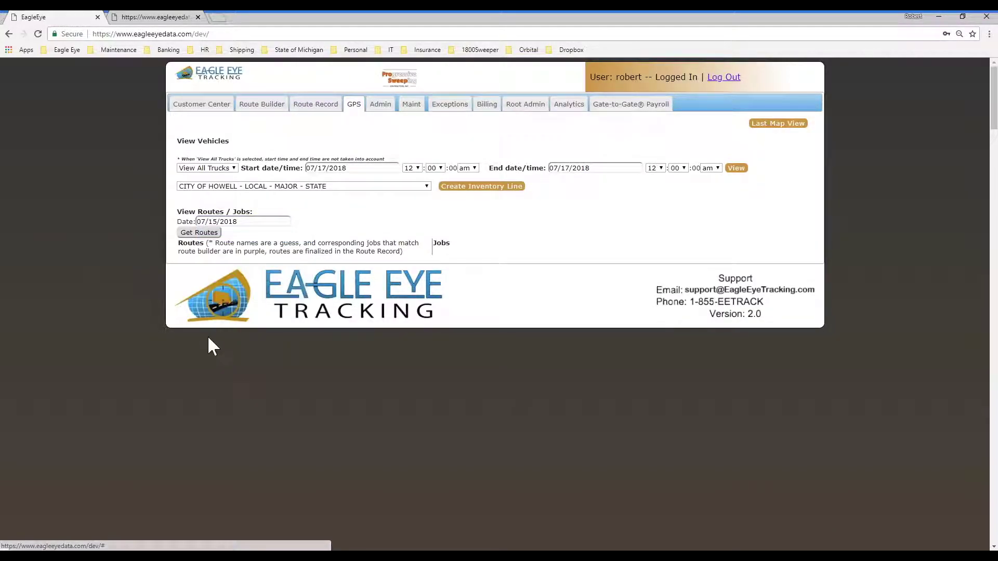
left_click(201, 234)
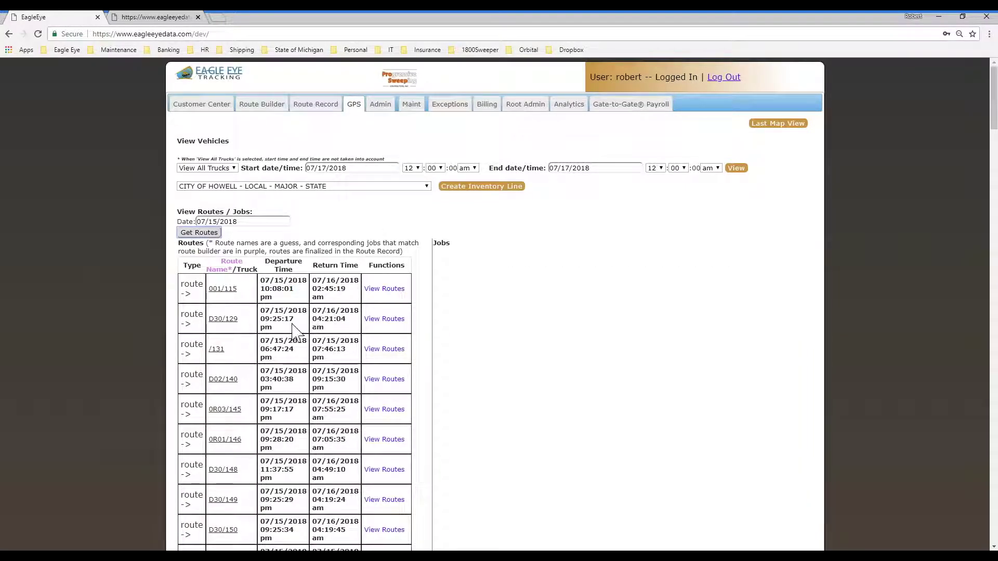
scroll(264, 325, "down", 2)
scroll(225, 400, "down", 4)
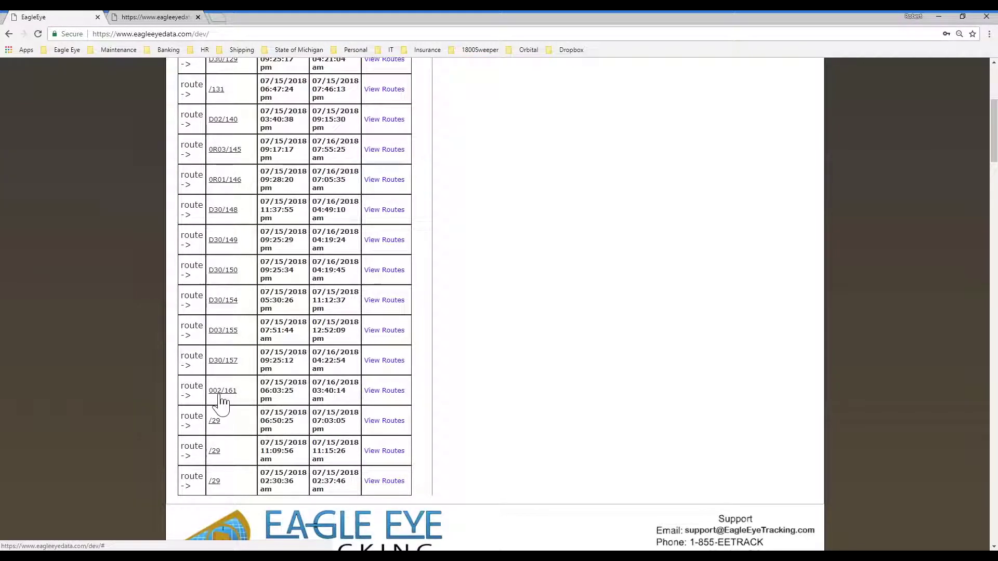
left_click(216, 396)
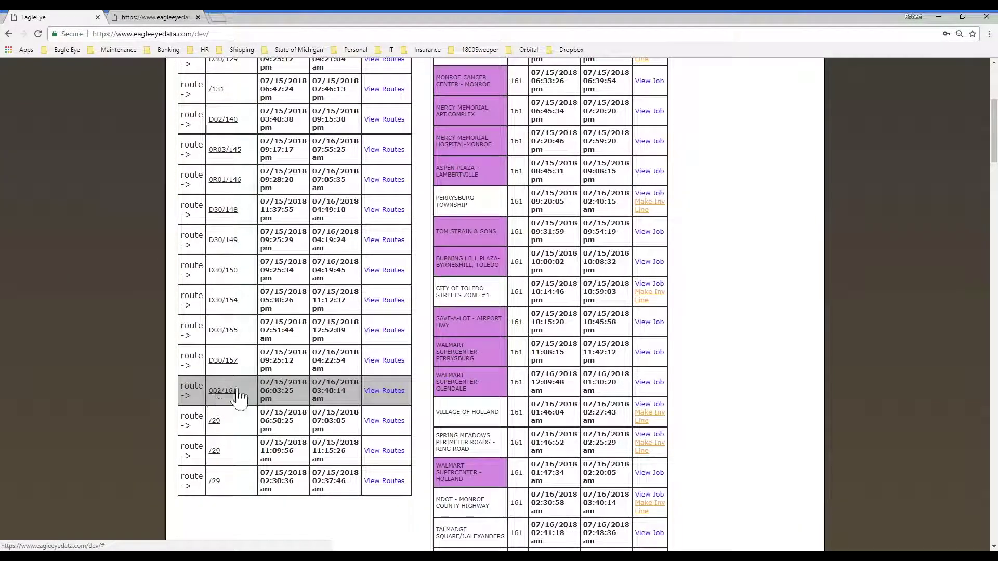
- Check the jobs recorded for route 002/161 and view the Talmadge Square/J.Alexanders job's GPS track on the map
scroll(616, 234, "up", 2)
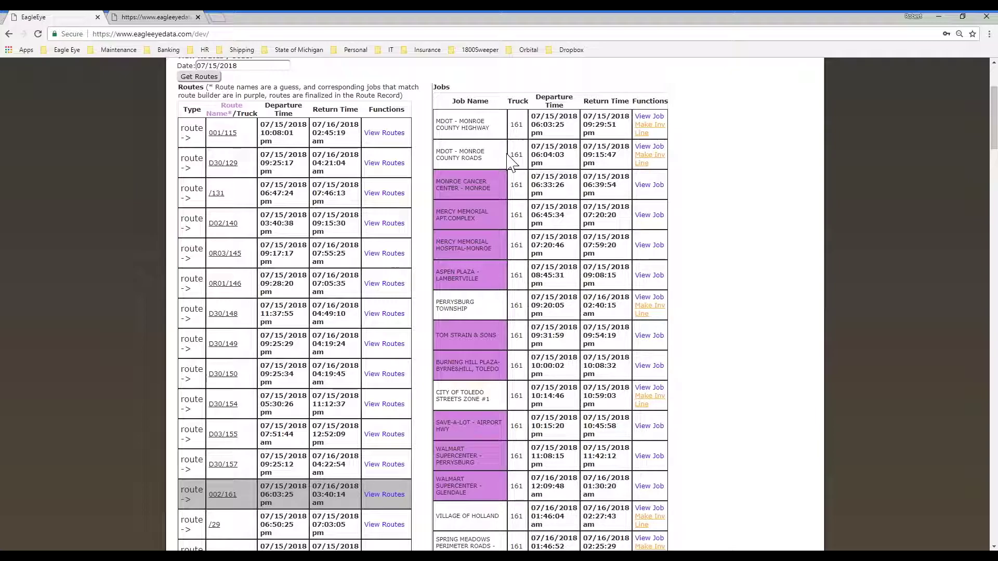
scroll(538, 204, "down", 5)
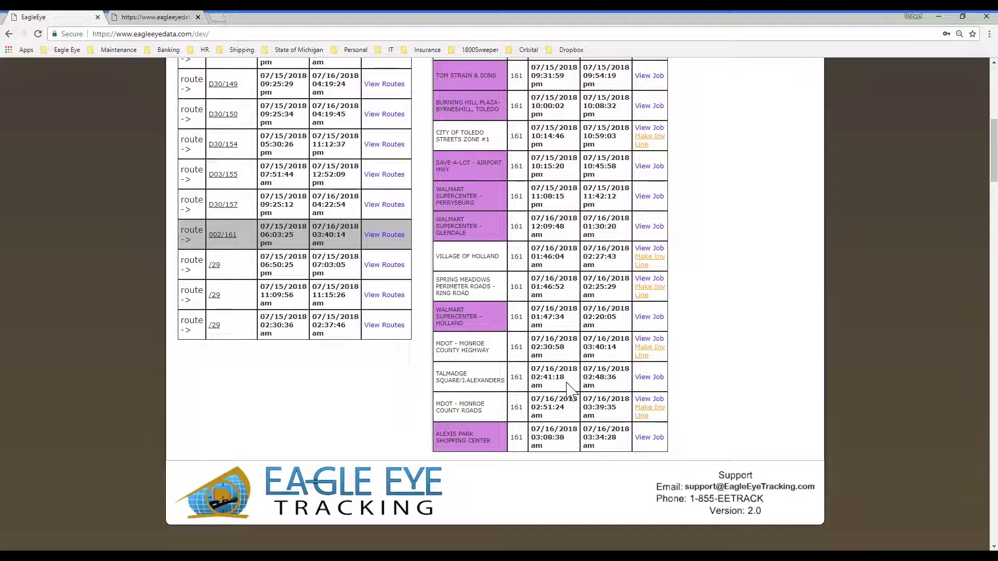
left_click(645, 378)
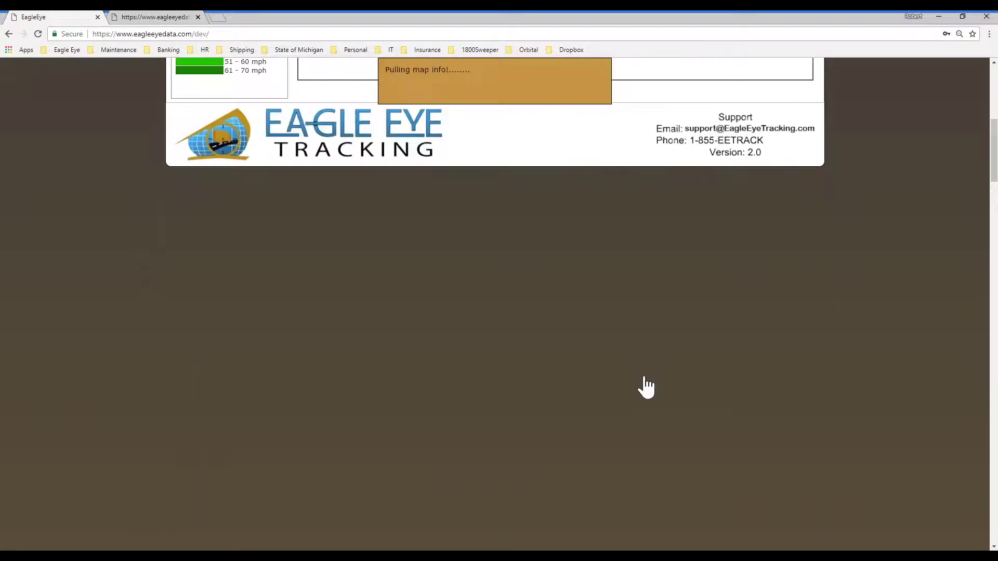
scroll(832, 260, "up", 5)
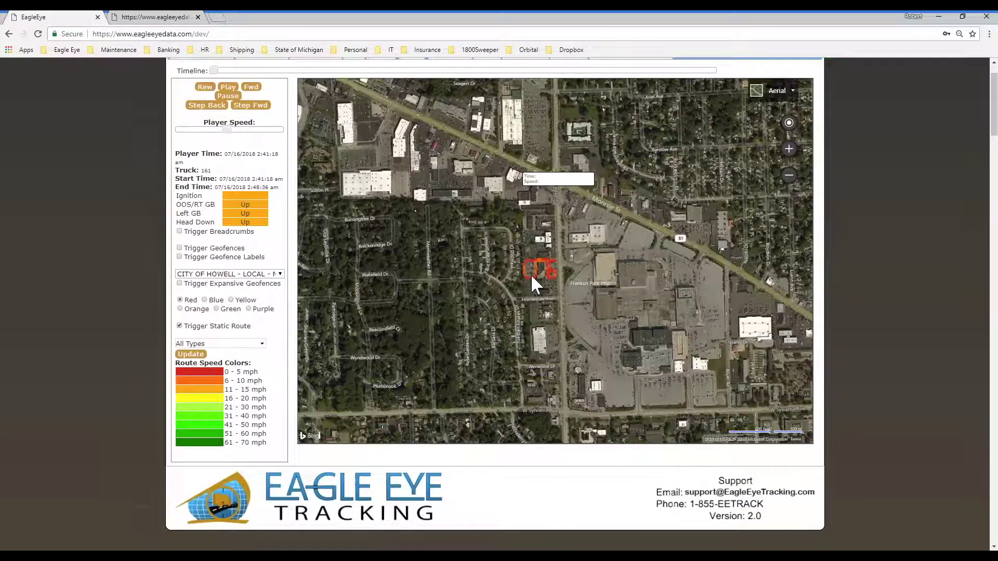
scroll(875, 255, "up", 1)
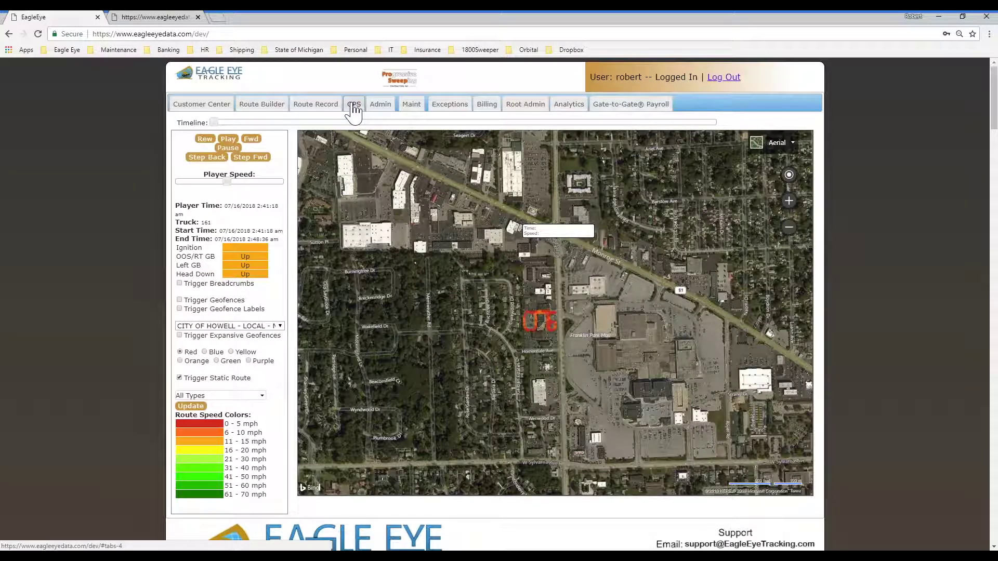
- Return to the GPS routes and jobs lists, review route 002/161's jobs and load its full track on the map
left_click(354, 107)
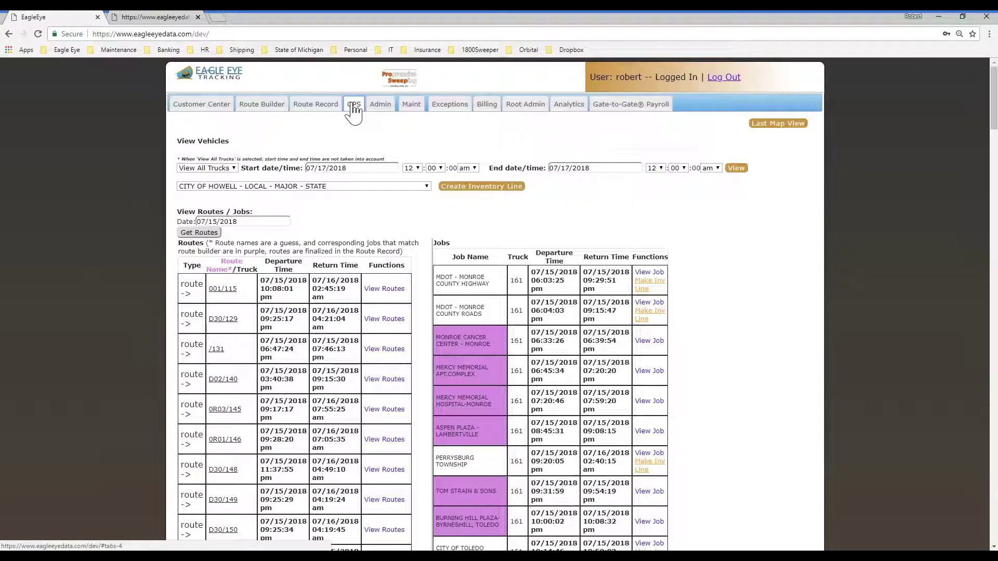
scroll(699, 410, "down", 5)
scroll(696, 406, "down", 2)
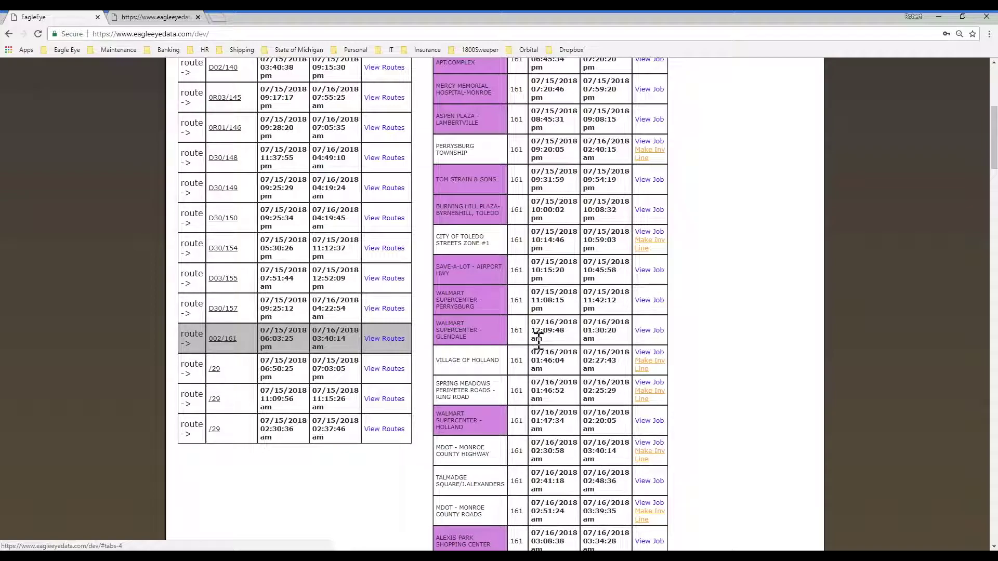
scroll(575, 370, "up", 1)
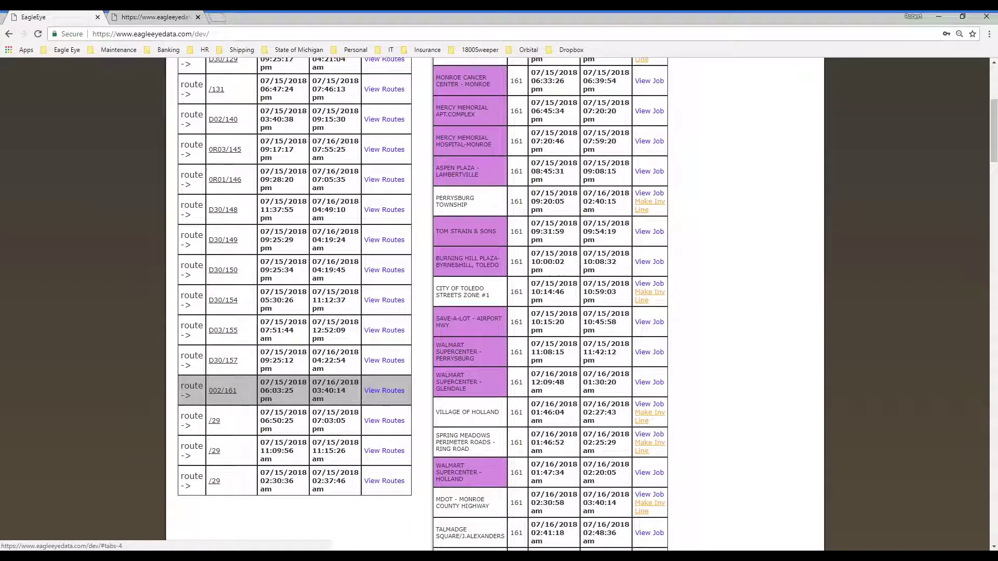
scroll(577, 291, "up", 3)
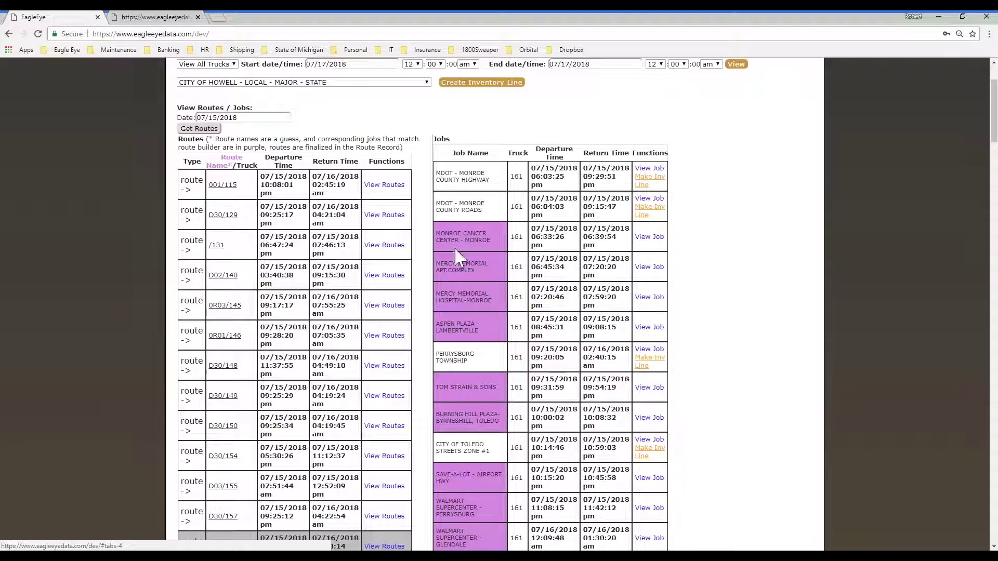
scroll(367, 335, "down", 4)
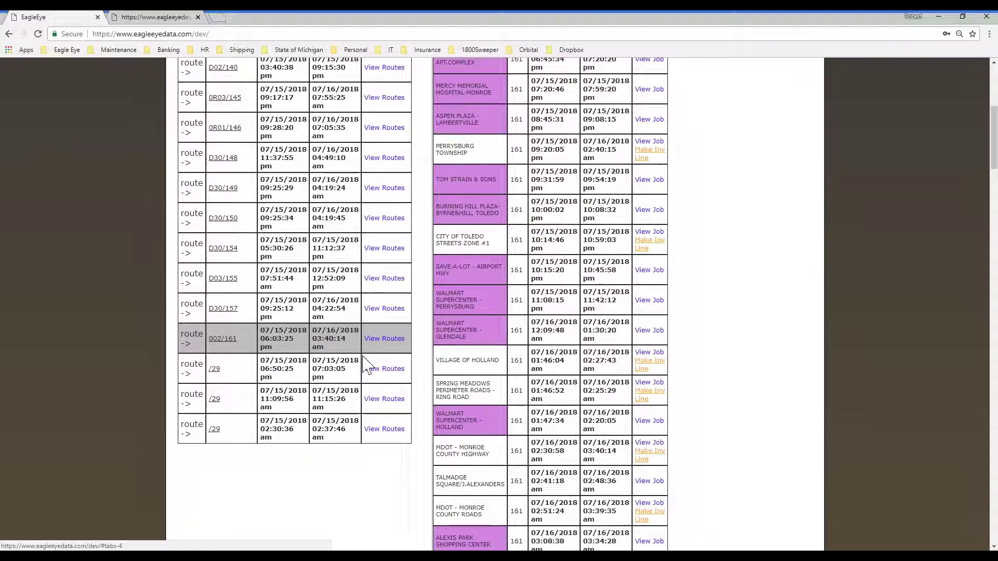
left_click(378, 343)
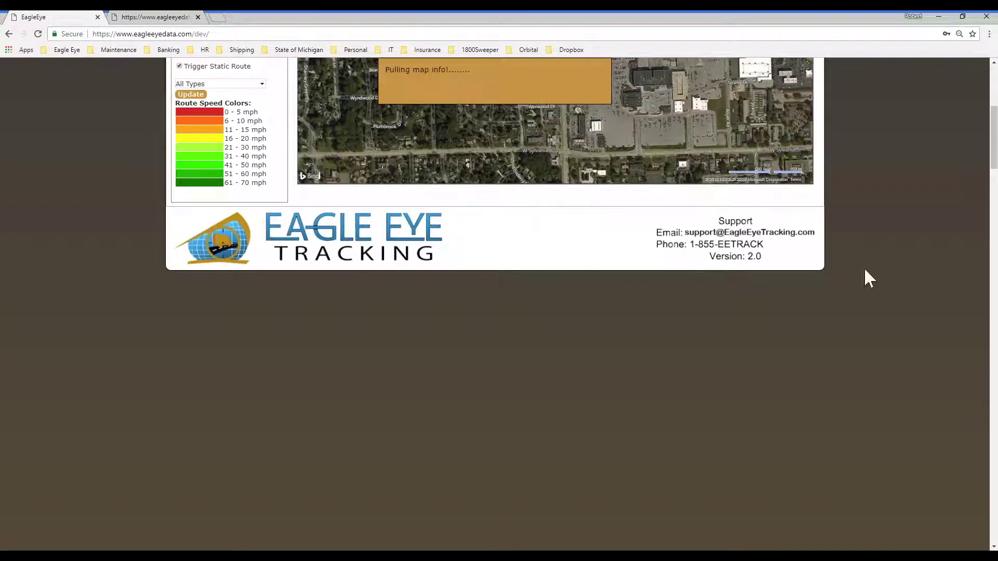
left_click_drag(993, 151, 994, 115)
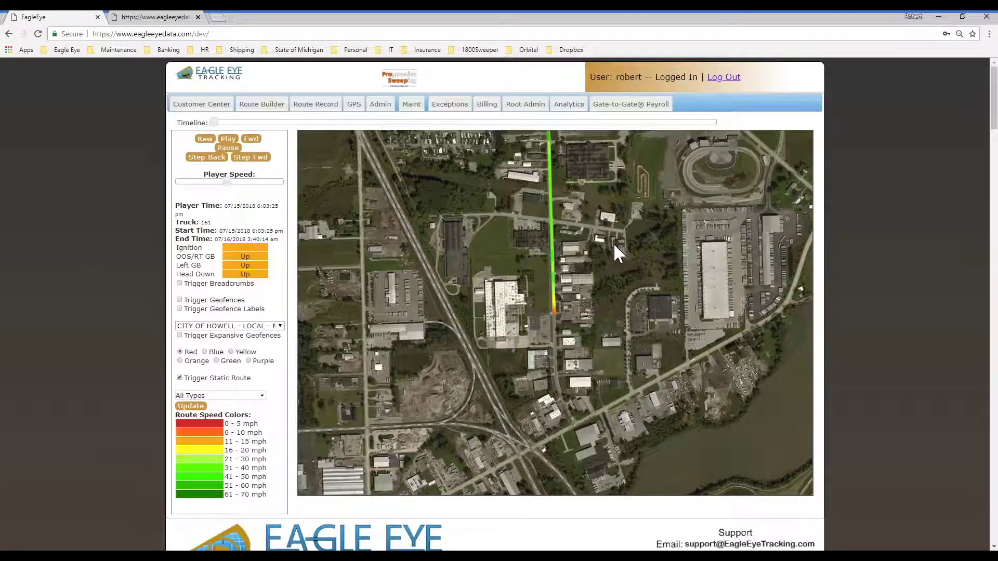
- Zoom out and recentre the map to examine truck 161's entire route from the Monroe area down to Perrysburg
scroll(615, 245, "down", 2)
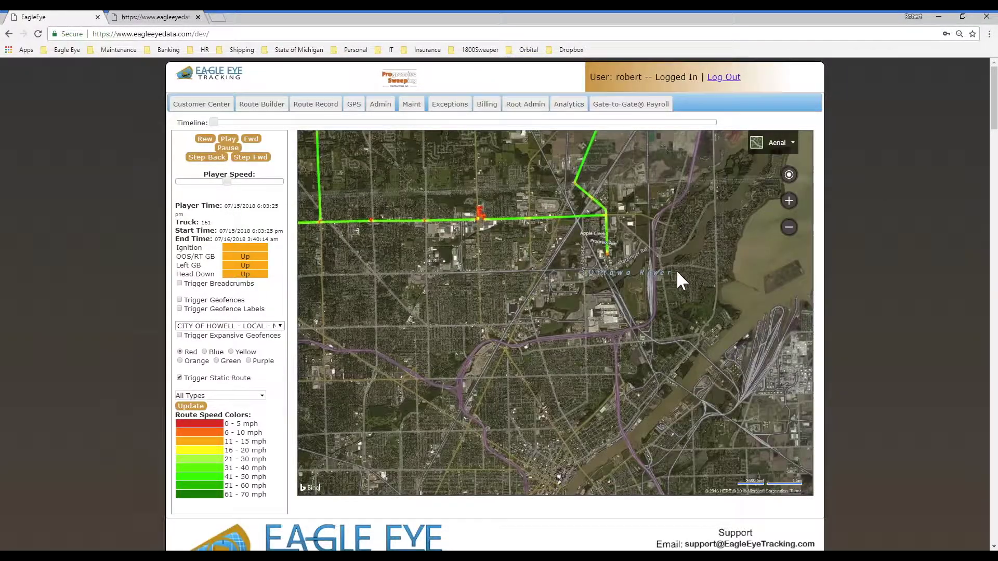
scroll(676, 270, "down", 2)
left_click_drag(720, 260, 634, 330)
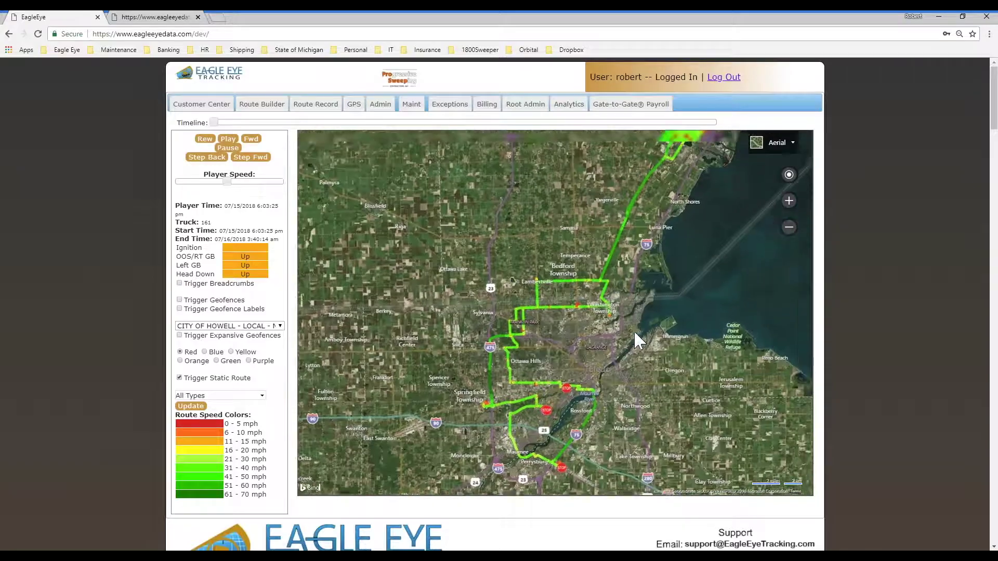
scroll(643, 314, "down", 1)
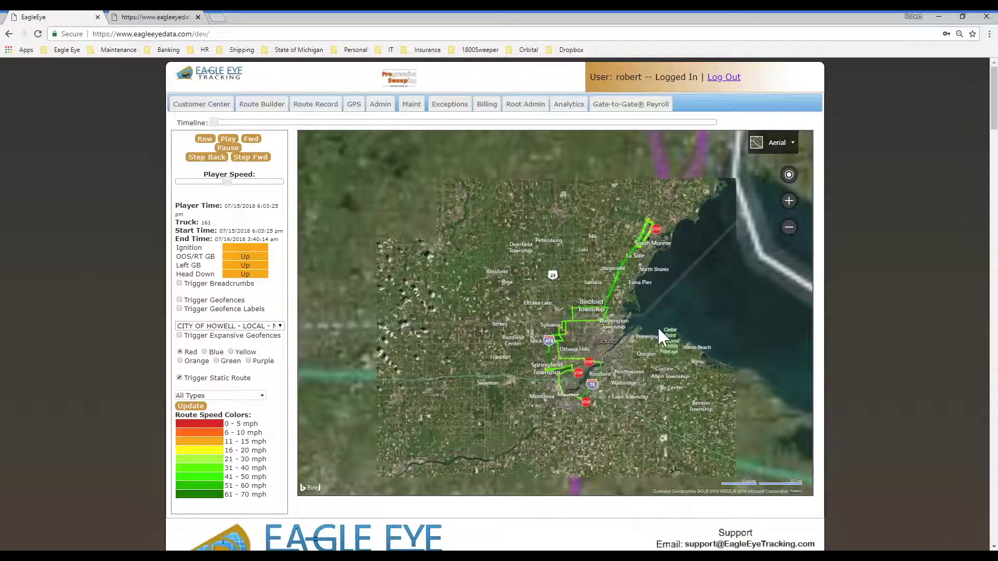
left_click_drag(647, 372, 556, 358)
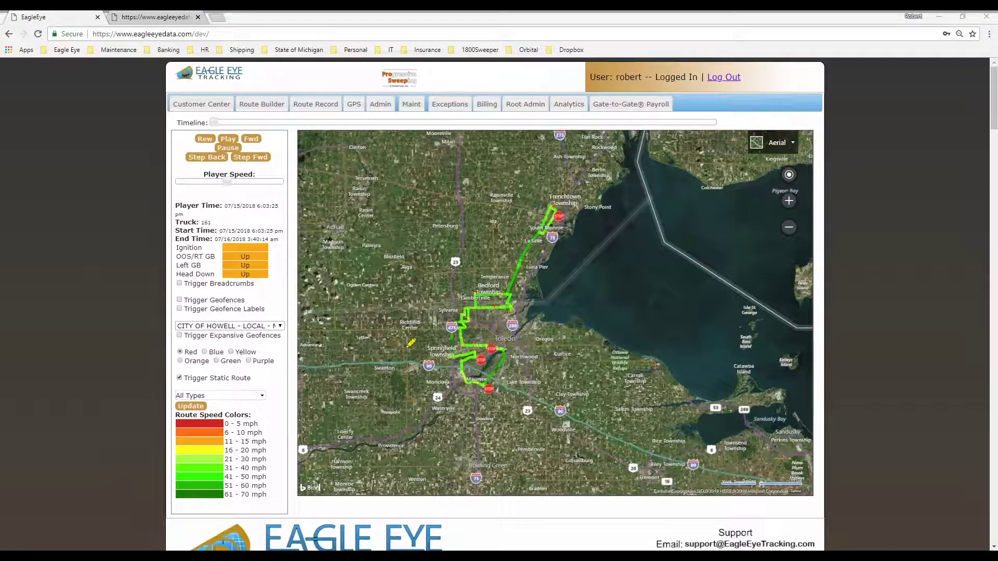
mouse_move(448, 314)
left_mouse_down()
mouse_move(450, 244)
mouse_move(473, 196)
mouse_move(552, 212)
left_mouse_up()
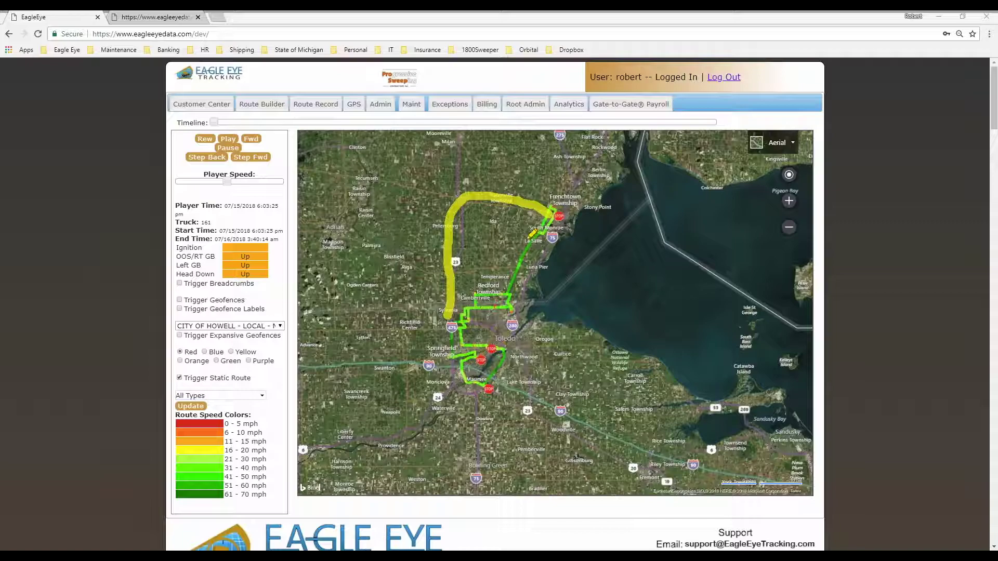
left_click_drag(525, 240, 516, 294)
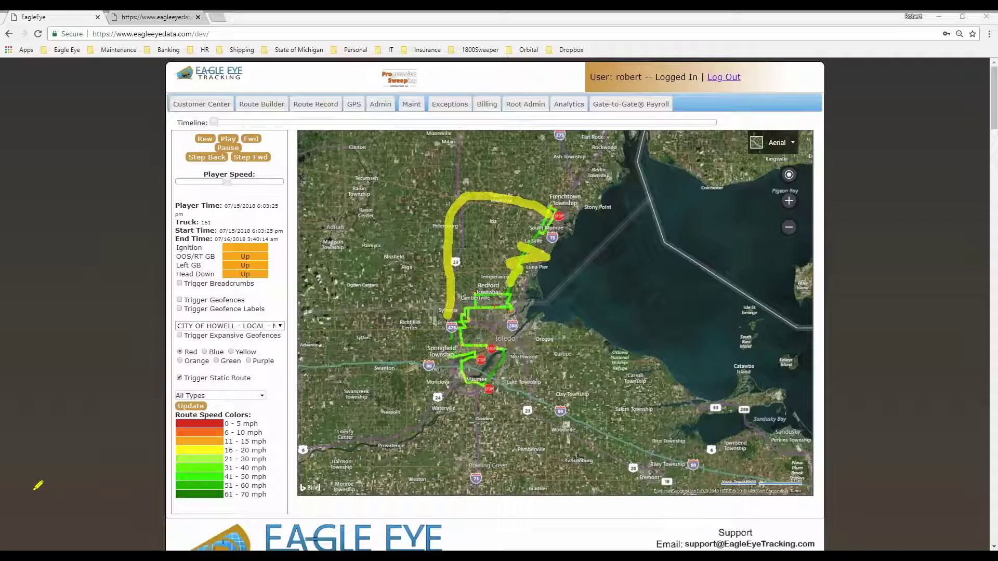
key("Escape")
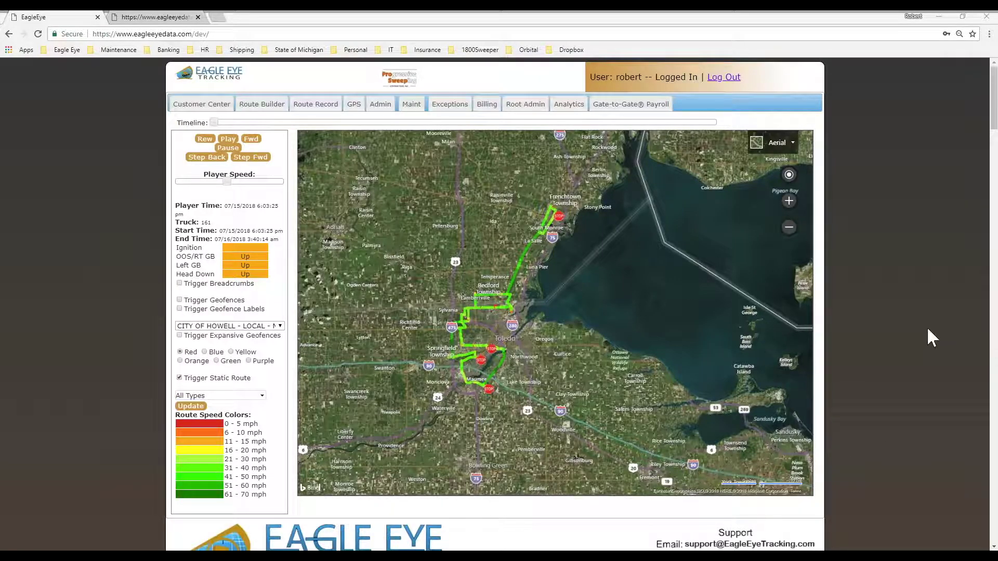
- Open route 002's Route Record for 07/15/2018 and examine its job times, mileage, fuel and route performance figures
left_click(326, 109)
scroll(330, 441, "down", 2)
scroll(361, 452, "down", 1)
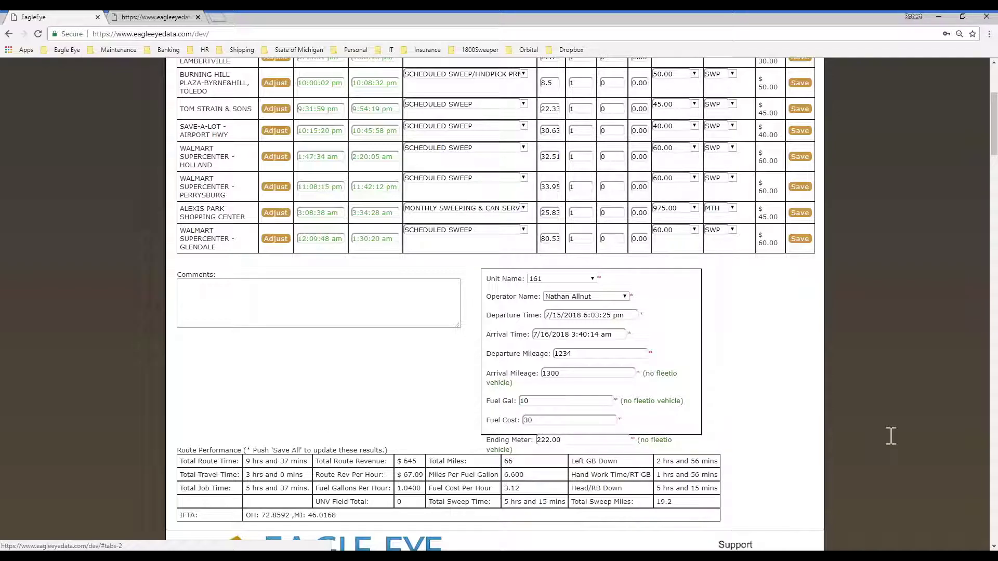
scroll(902, 460, "up", 2)
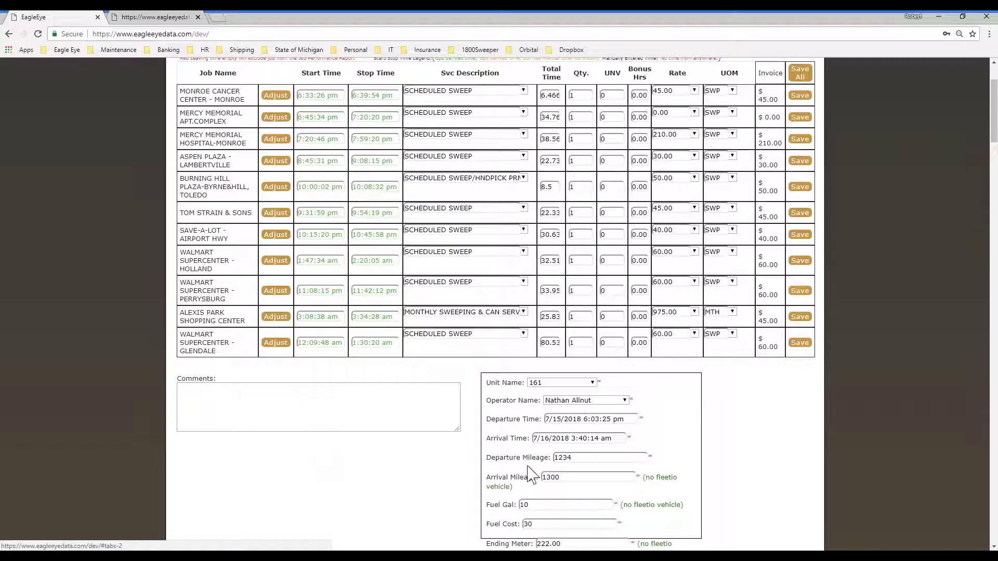
scroll(536, 465, "up", 2)
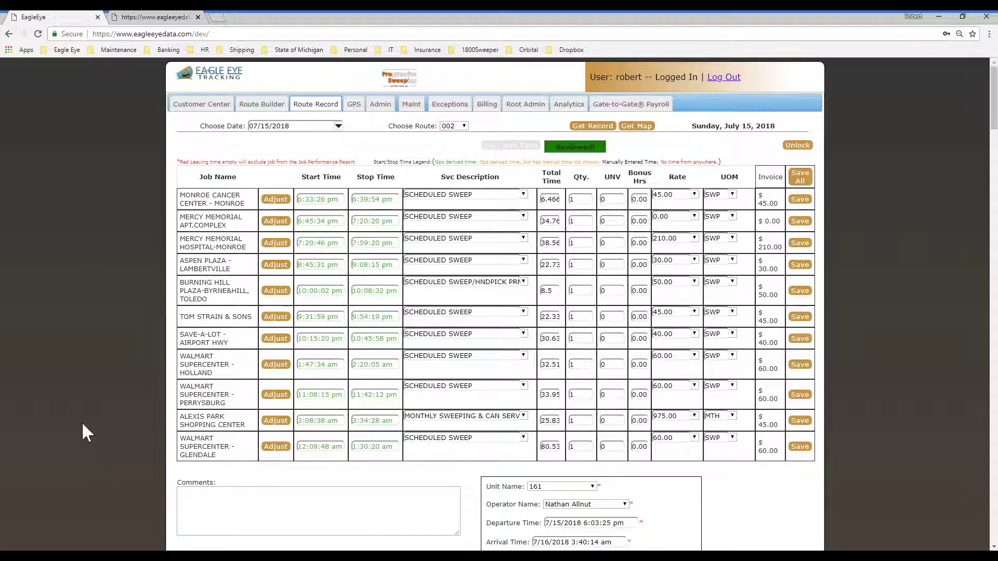
- Recheck the GPS job list for route 002/161 and unlock route 002's Route Record for 07/15/2018
left_click(356, 109)
scroll(720, 397, "down", 10)
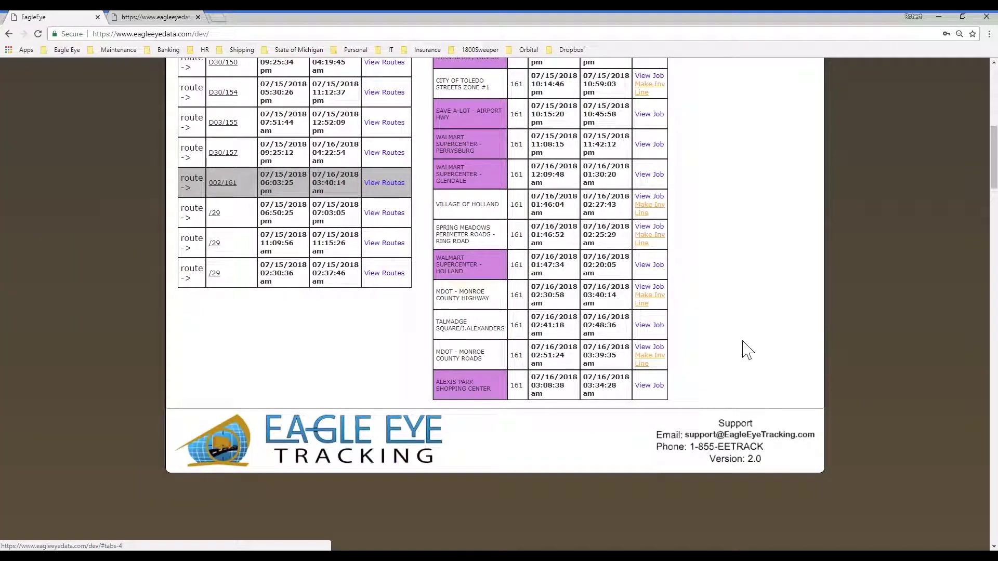
scroll(730, 327, "up", 1)
scroll(728, 323, "up", 10)
left_click(315, 105)
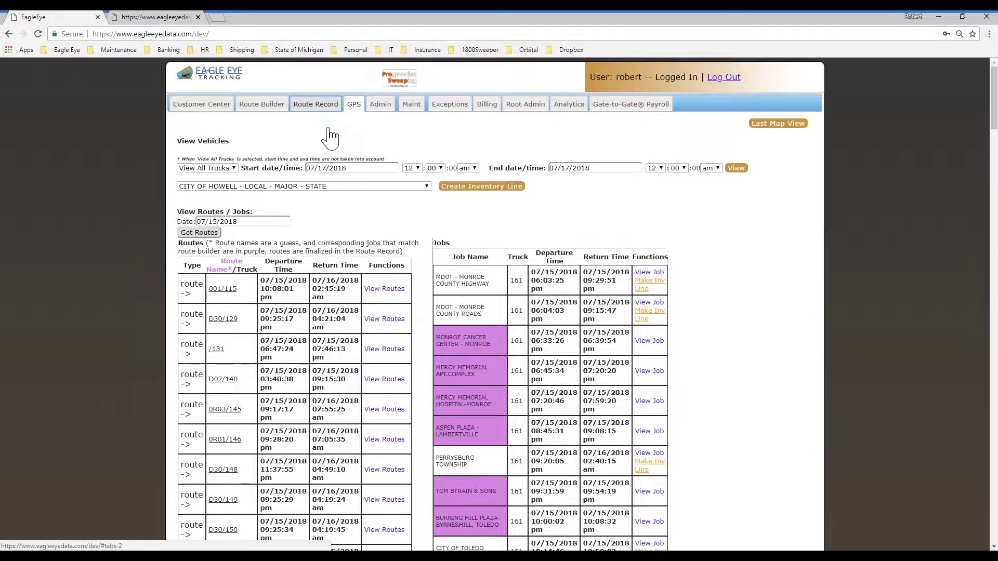
left_click(798, 146)
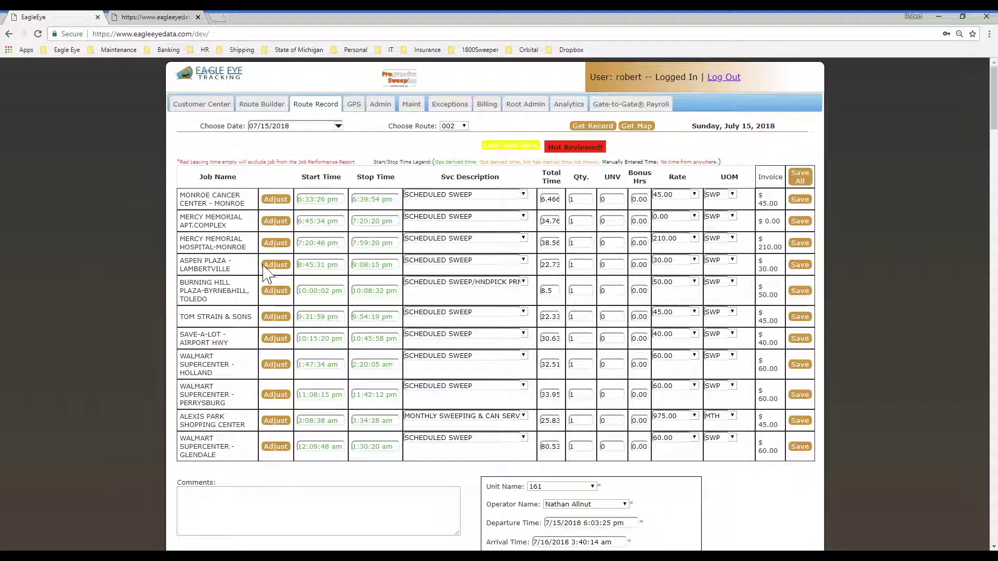
- In the Route Builder for 07/15/2018, search jobs for "tal" and add Talmadge Square/J.Alexanders to route 002
left_click(271, 201)
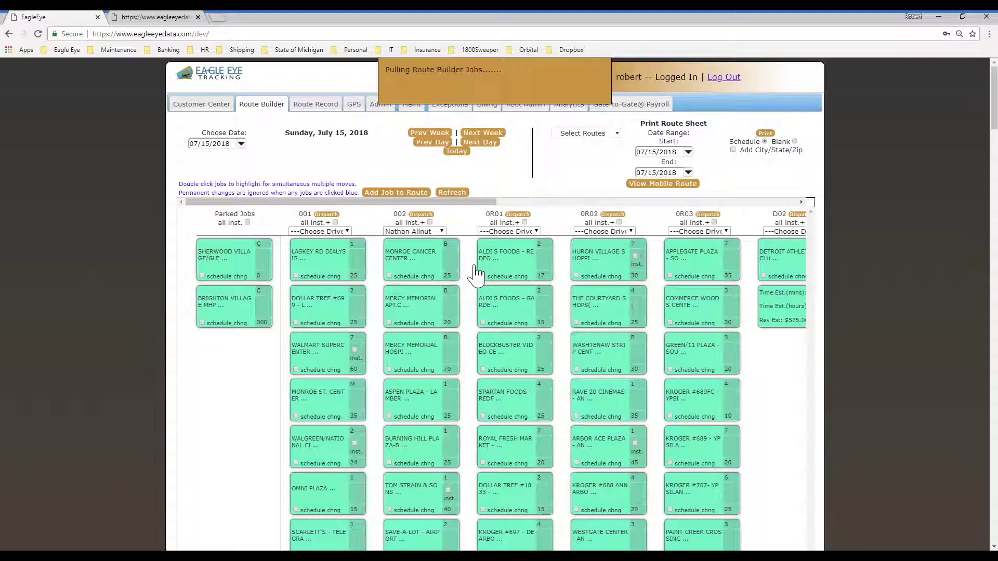
left_click(396, 194)
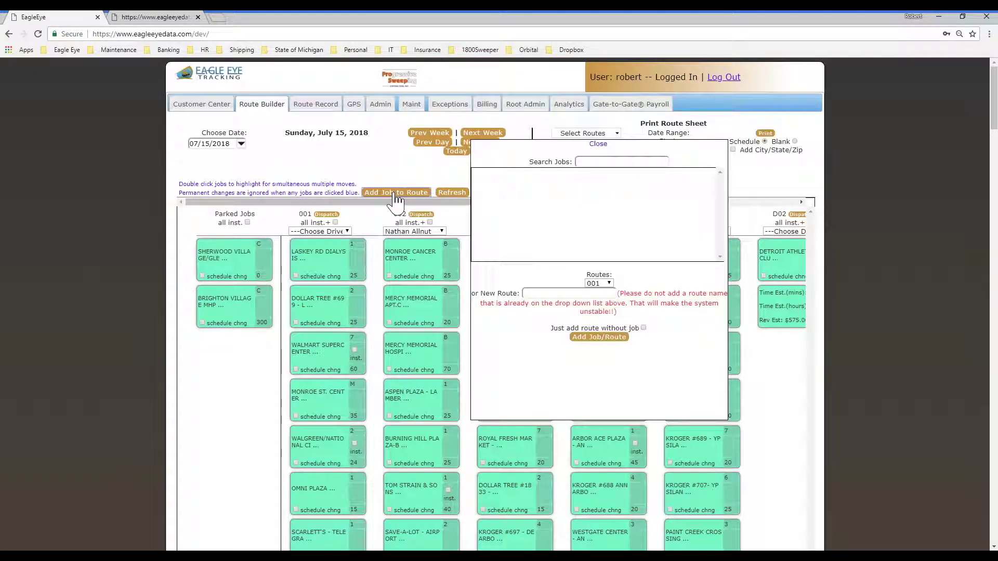
left_click(583, 162)
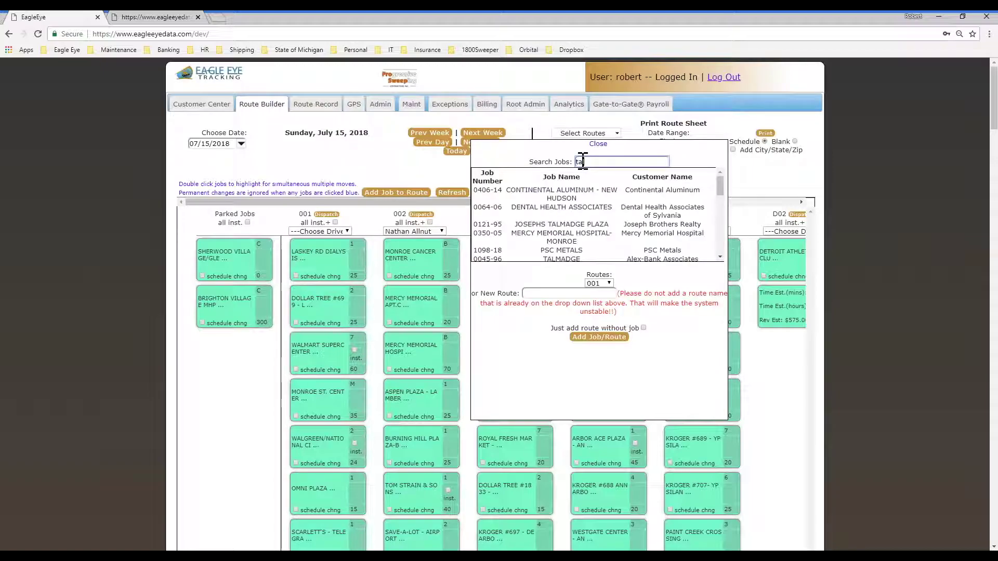
scroll(580, 208, "down", 1)
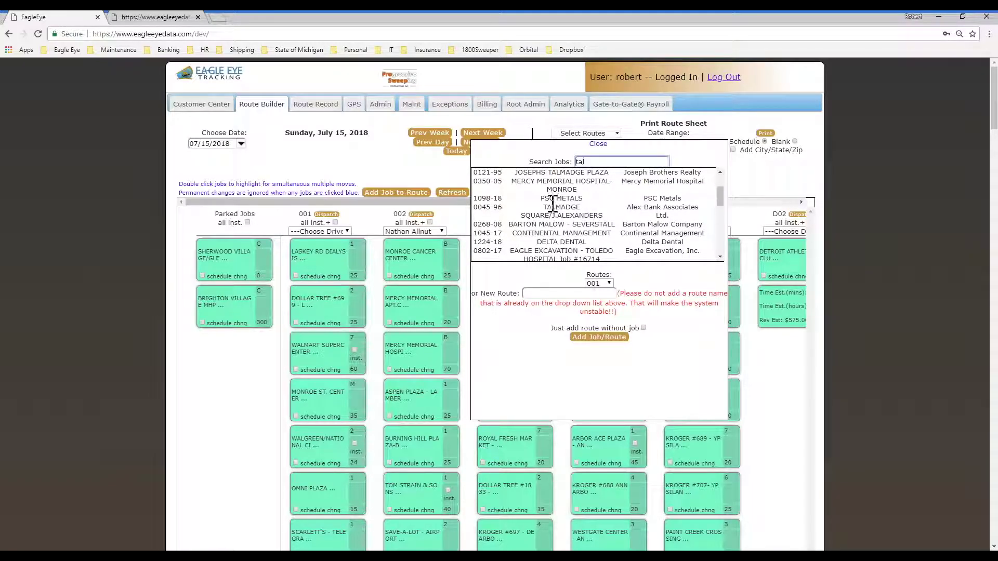
left_click(577, 211)
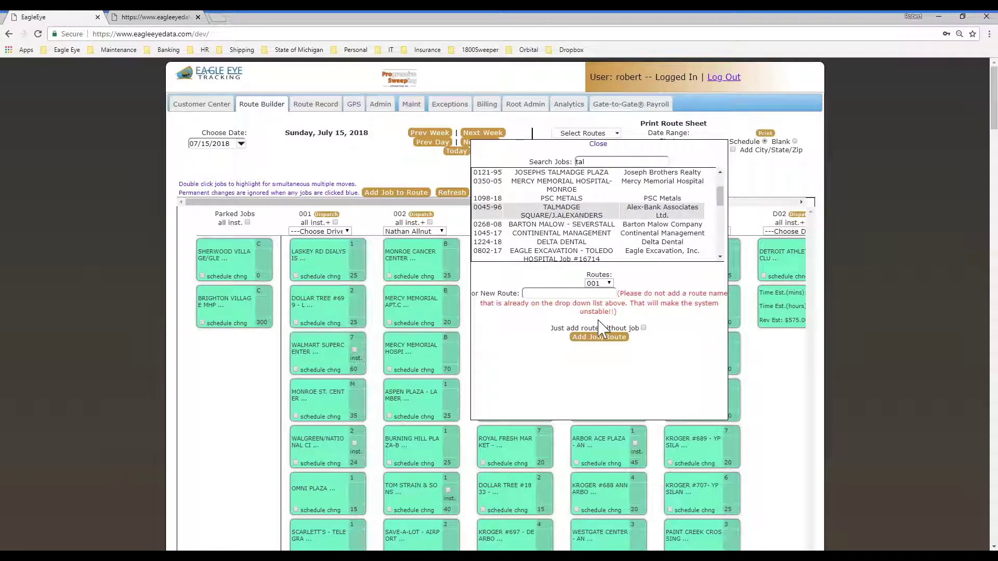
left_click(598, 283)
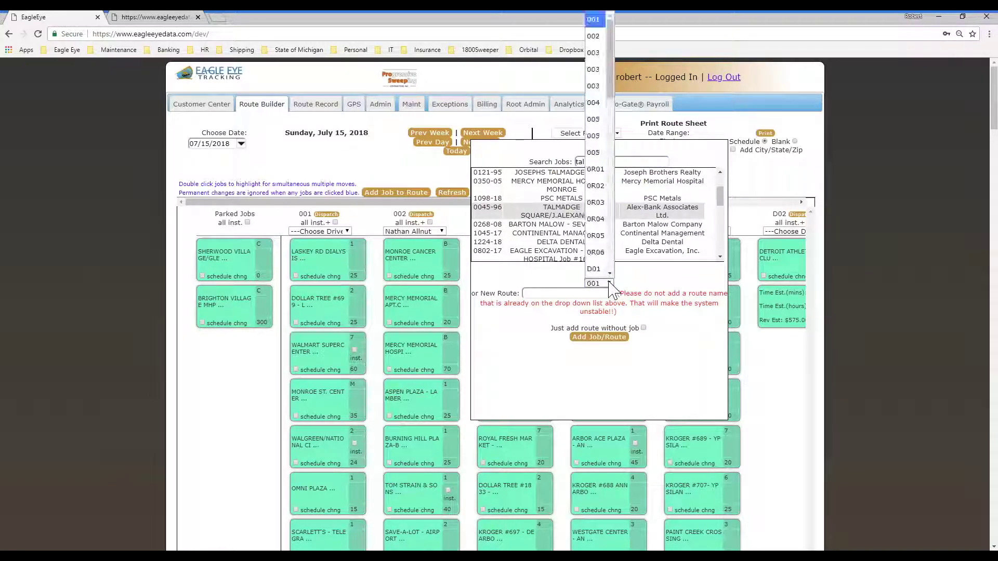
left_click(606, 49)
left_click(584, 338)
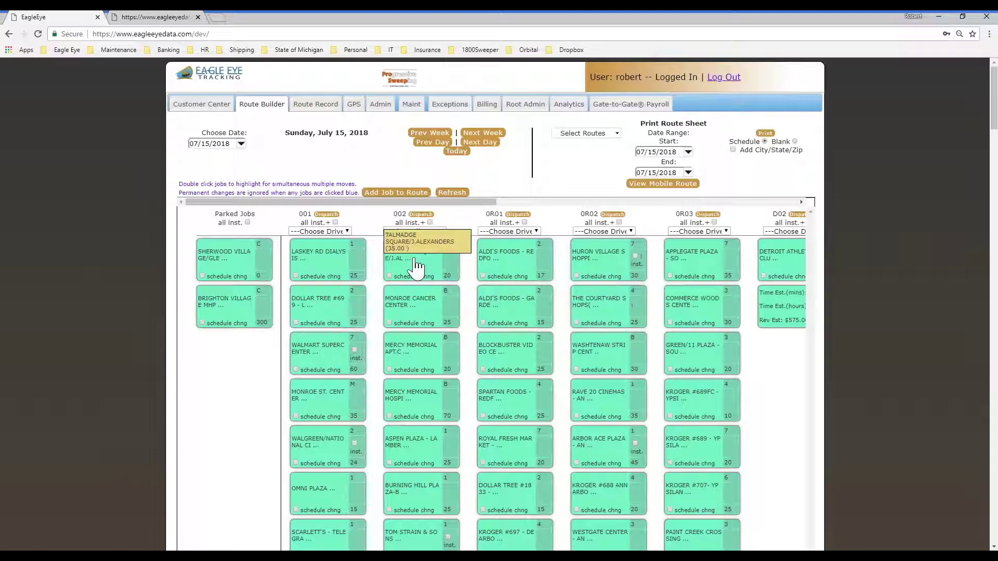
- Move the Talmadge Square job to just after Alexis Park Shopping in route 002 and reload the route's Route Record
mouse_move(416, 270)
left_mouse_down()
mouse_move(422, 518)
mouse_move(411, 547)
mouse_move(423, 542)
mouse_move(417, 263)
left_mouse_up()
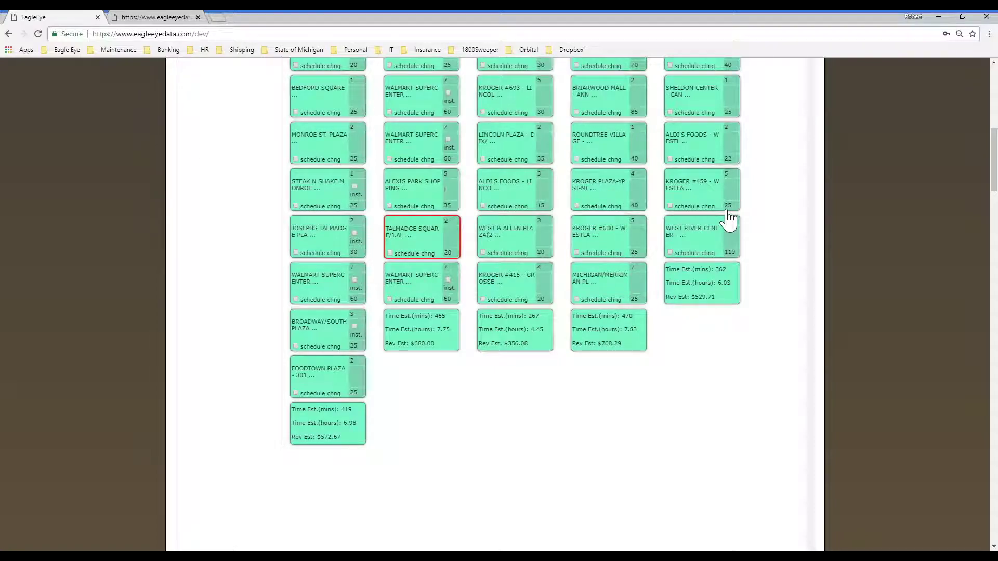
scroll(494, 128, "up", 3)
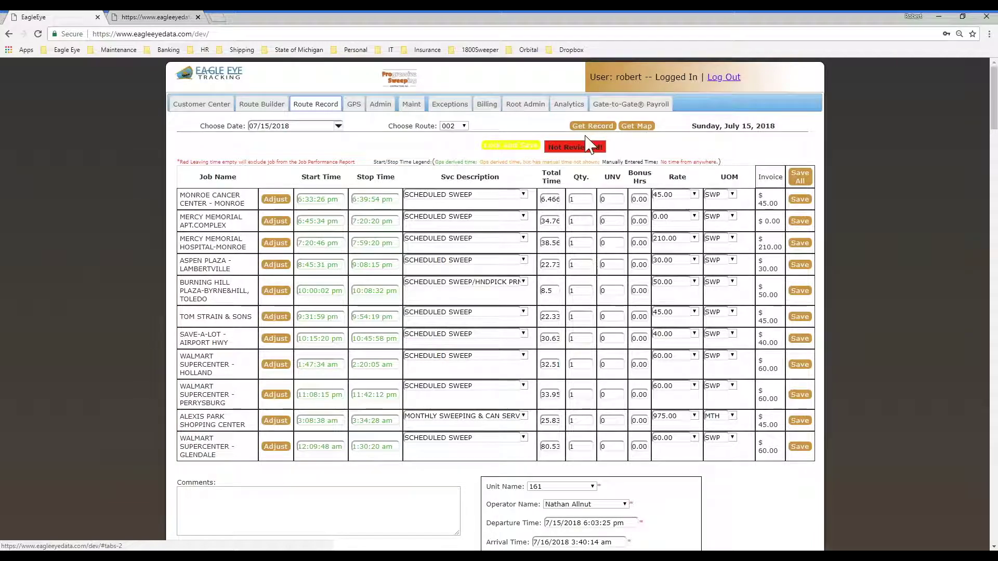
left_click(589, 127)
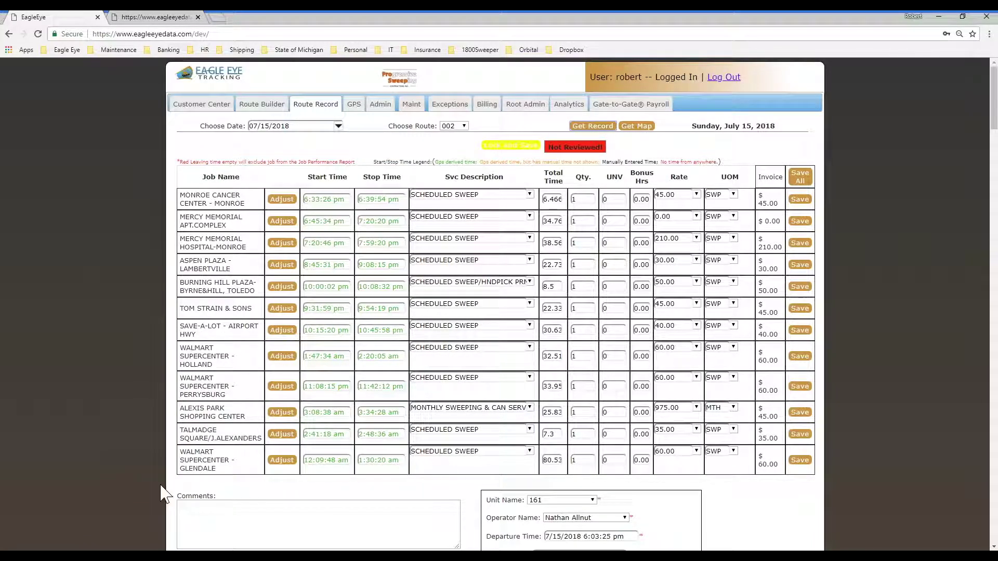
- Check the start and stop times of the Talmadge Square/J.Alexanders job in route 002's Route Record
key("ctrl+2")
mouse_move(217, 416)
left_mouse_down()
mouse_move(154, 430)
mouse_move(180, 419)
left_mouse_up()
mouse_move(384, 415)
left_mouse_down()
mouse_move(388, 452)
mouse_move(337, 416)
left_mouse_up()
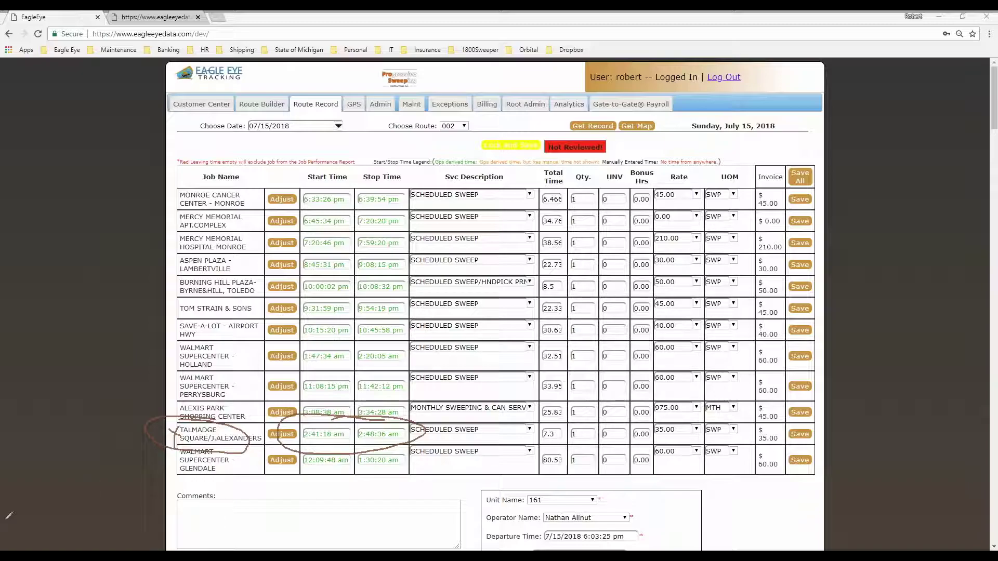
key("Escape")
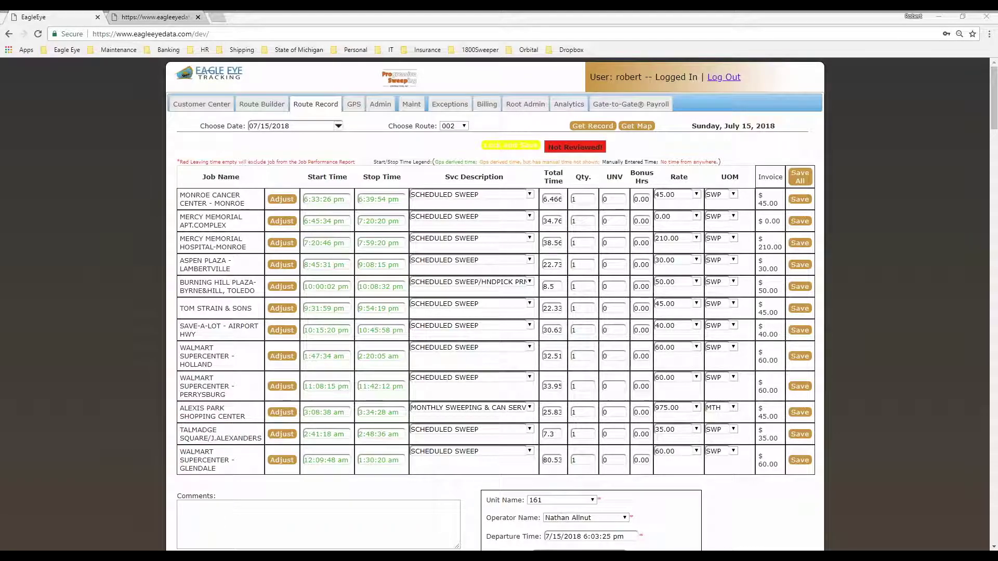
- Examine the GPS routes and jobs for 07/15/2018, including the jobs recorded for truck 161 and the routes' departure and return times
left_click(354, 106)
scroll(594, 300, "down", 9)
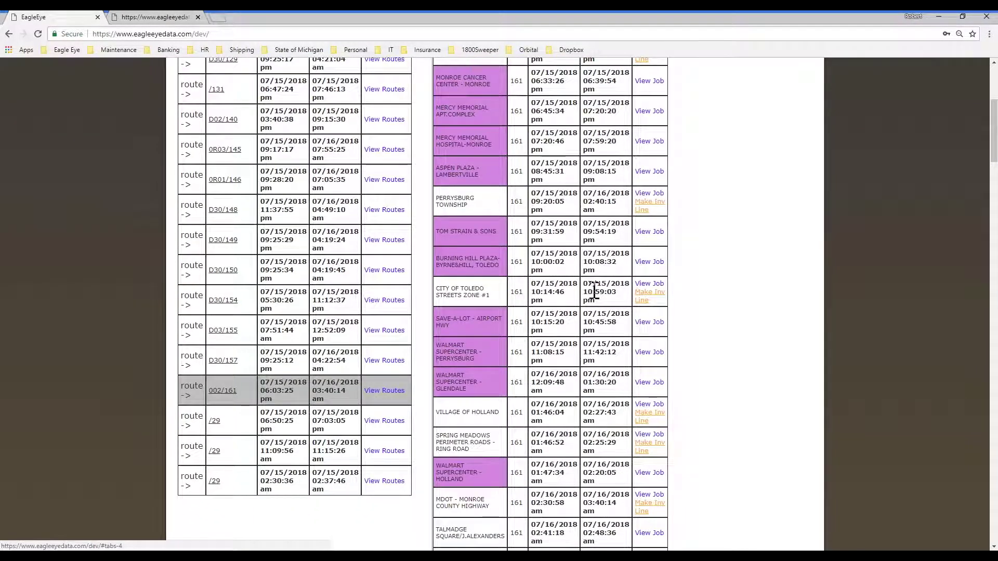
scroll(559, 375, "up", 2)
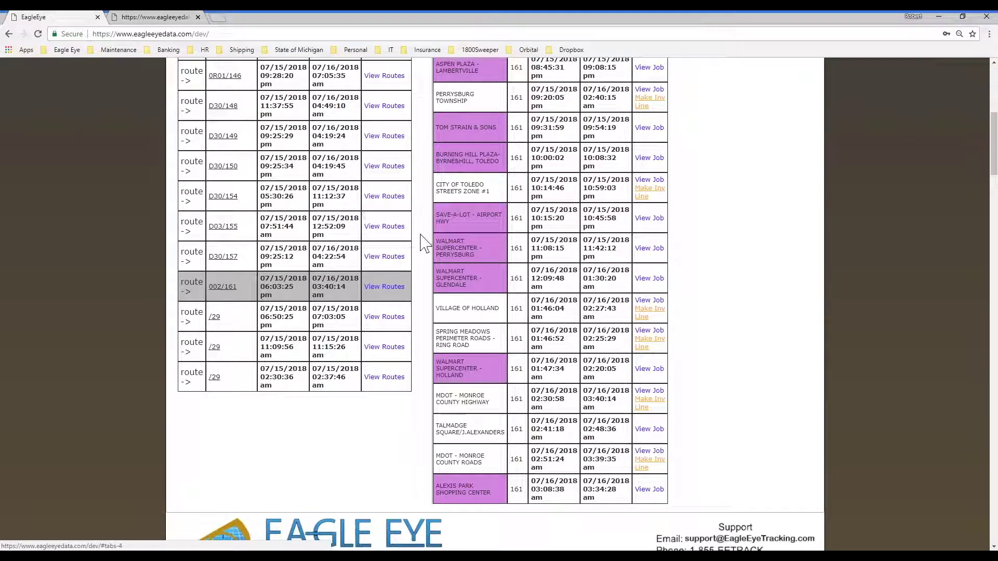
scroll(418, 239, "up", 3)
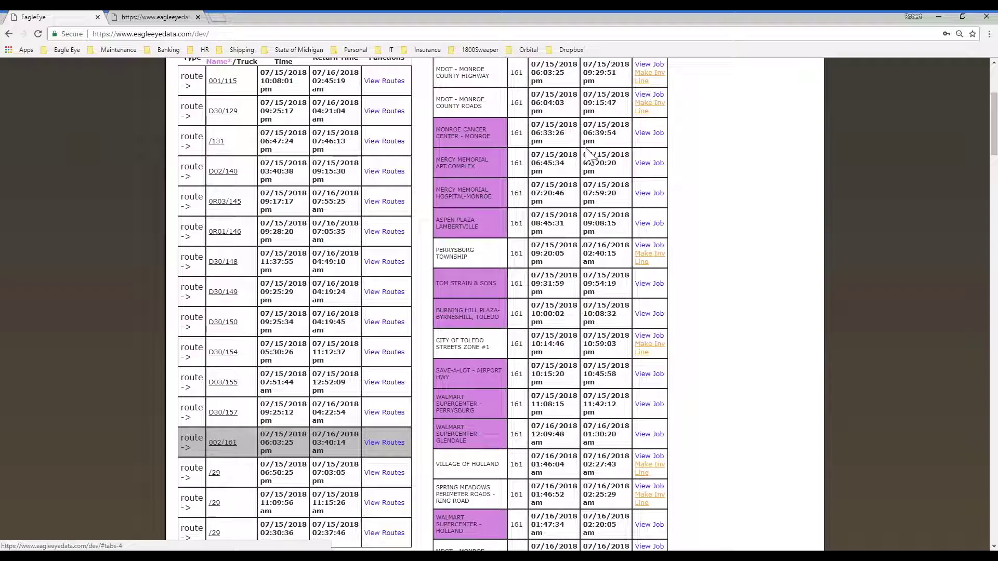
scroll(614, 154, "up", 3)
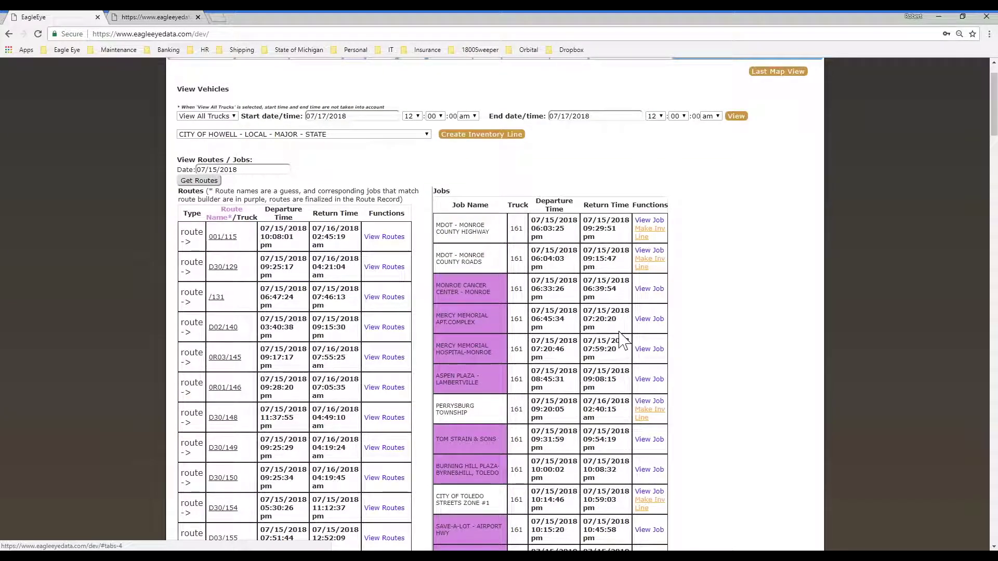
scroll(652, 282, "down", 1)
left_click_drag(272, 248, 345, 251)
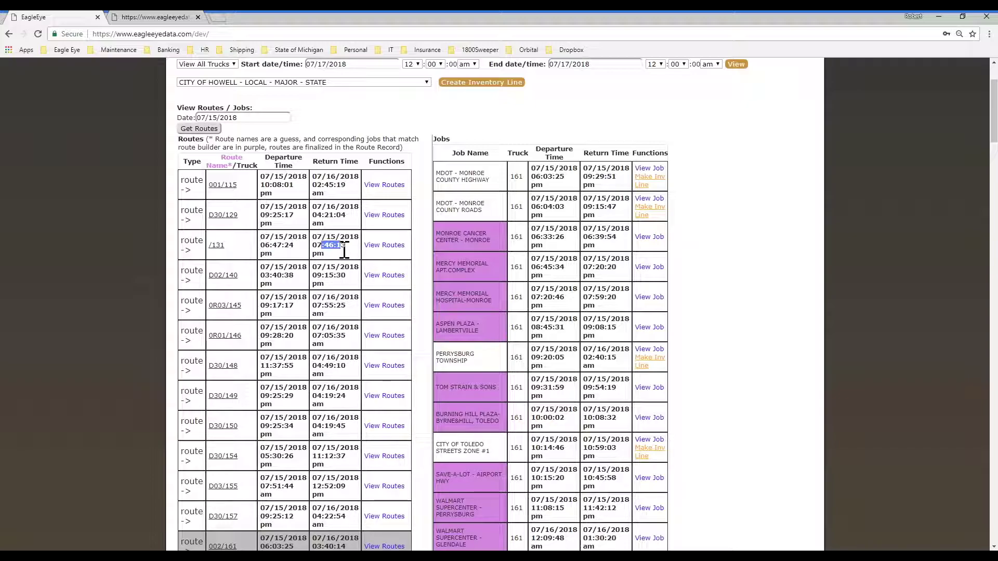
scroll(671, 260, "down", 2)
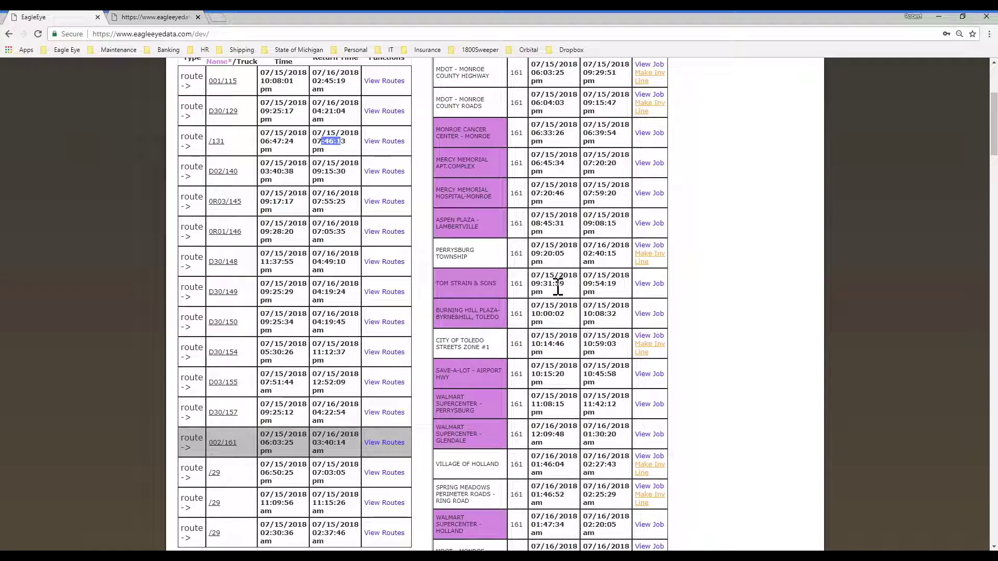
scroll(668, 252, "up", 4)
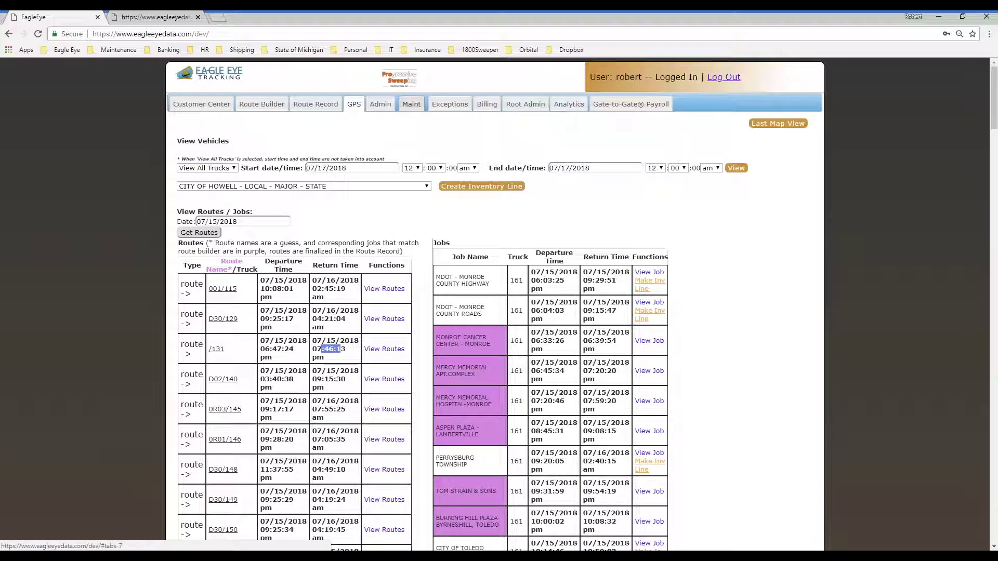
- Open the truck maintenance list and check truck 83's last data received and sending status against the colour legend
left_click(411, 107)
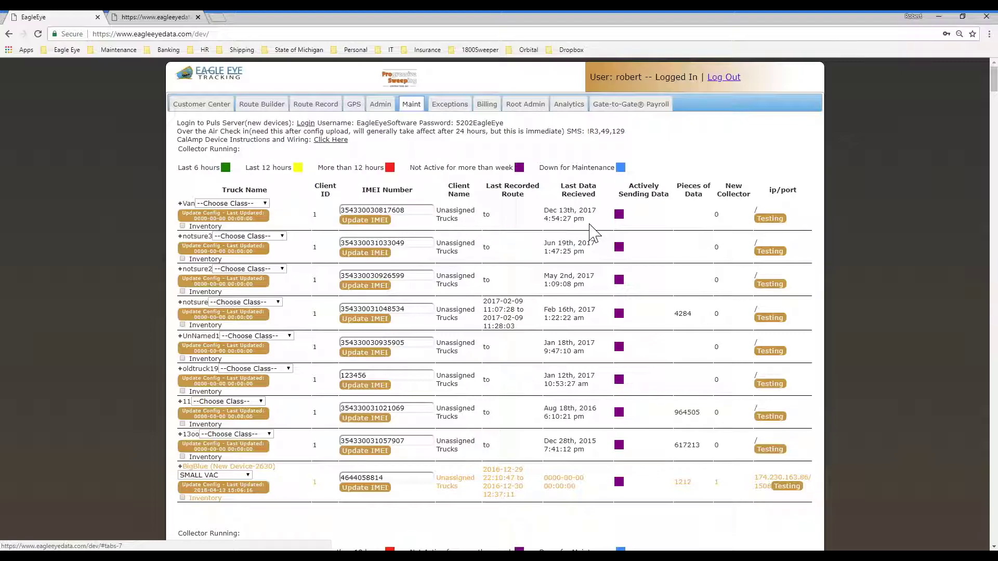
scroll(592, 232, "down", 7)
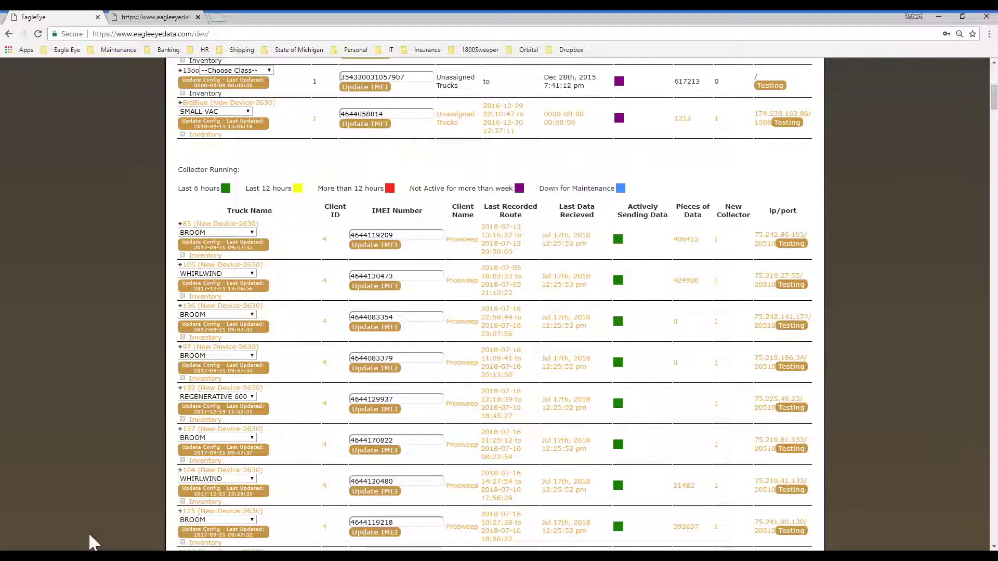
key("ctrl+2")
mouse_move(595, 226)
left_mouse_down()
mouse_move(572, 208)
mouse_move(609, 261)
mouse_move(583, 231)
mouse_move(640, 261)
mouse_move(631, 217)
left_mouse_up()
left_click_drag(182, 198, 243, 195)
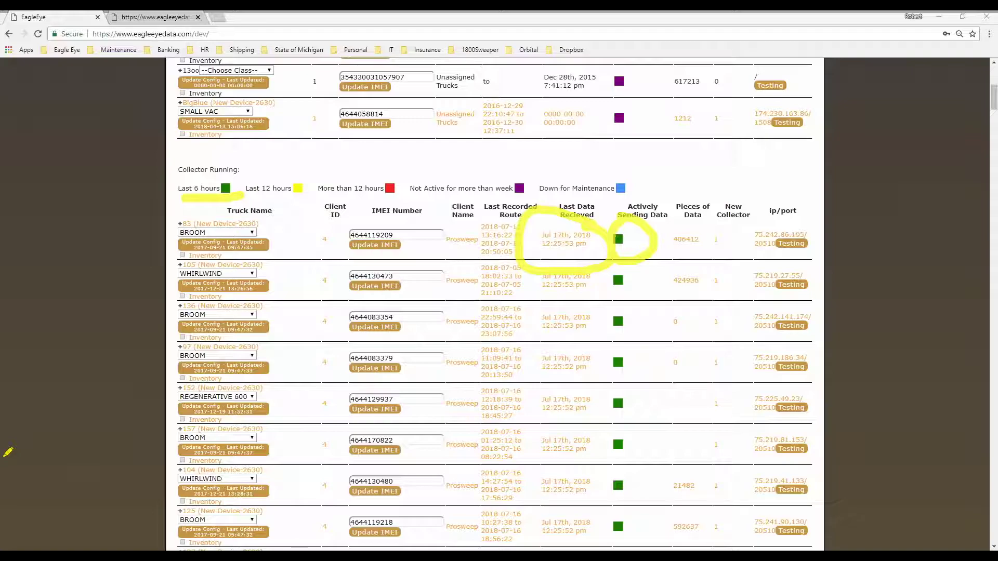
key("Escape")
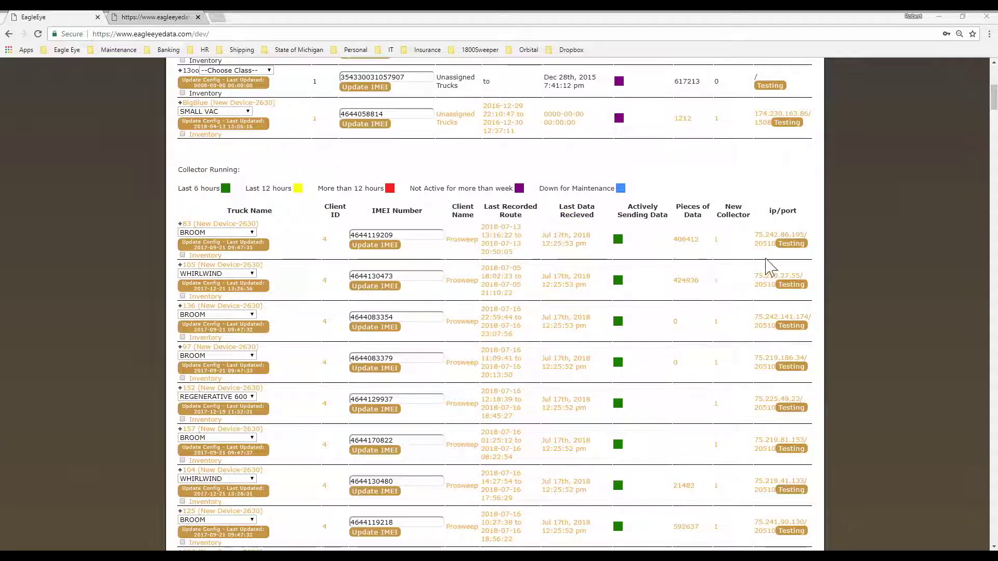
- Test truck 83's device for a live reading and view its reported position in Google Maps
left_click(712, 301)
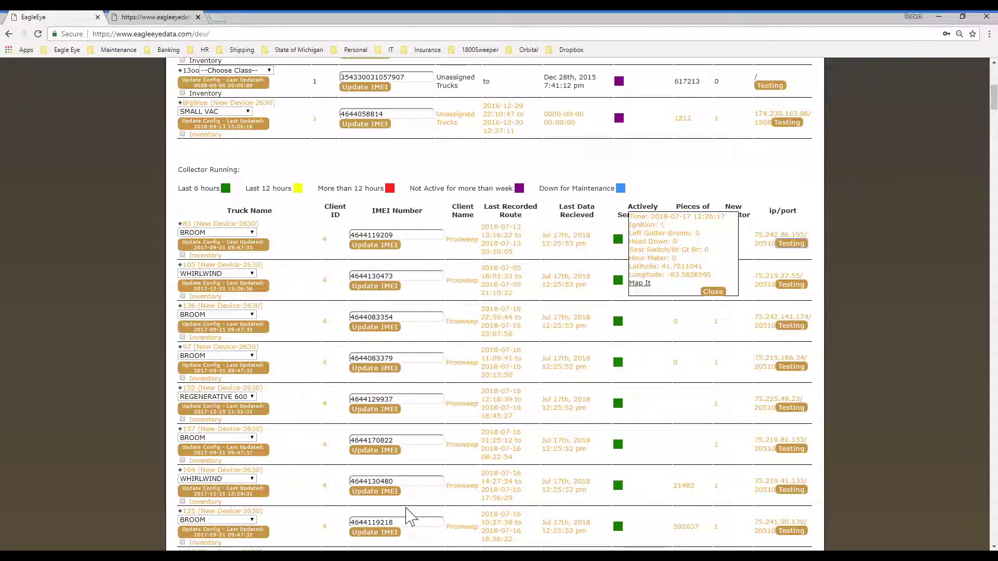
key("ctrl+2")
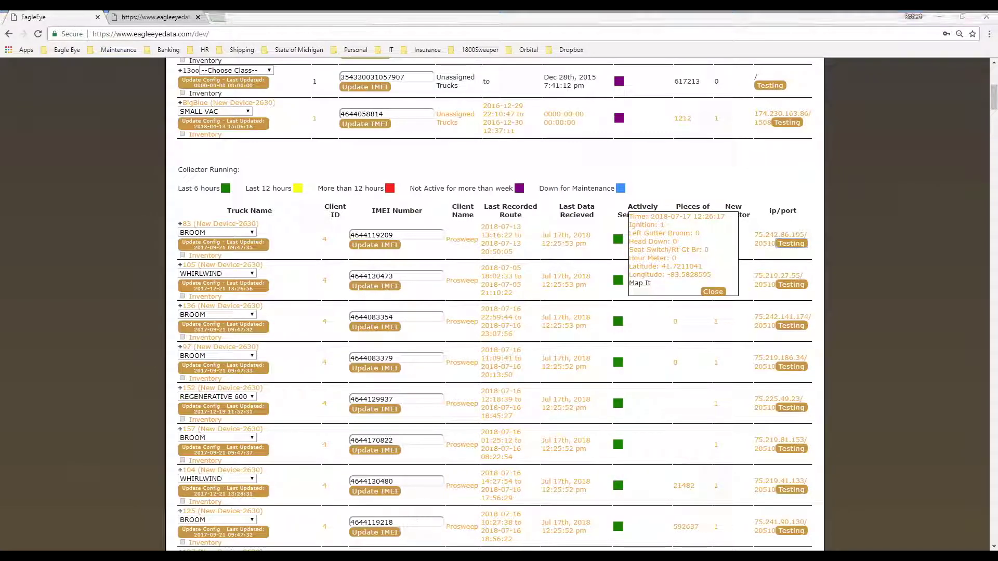
mouse_move(659, 207)
left_mouse_down()
mouse_move(675, 222)
mouse_move(647, 211)
left_mouse_up()
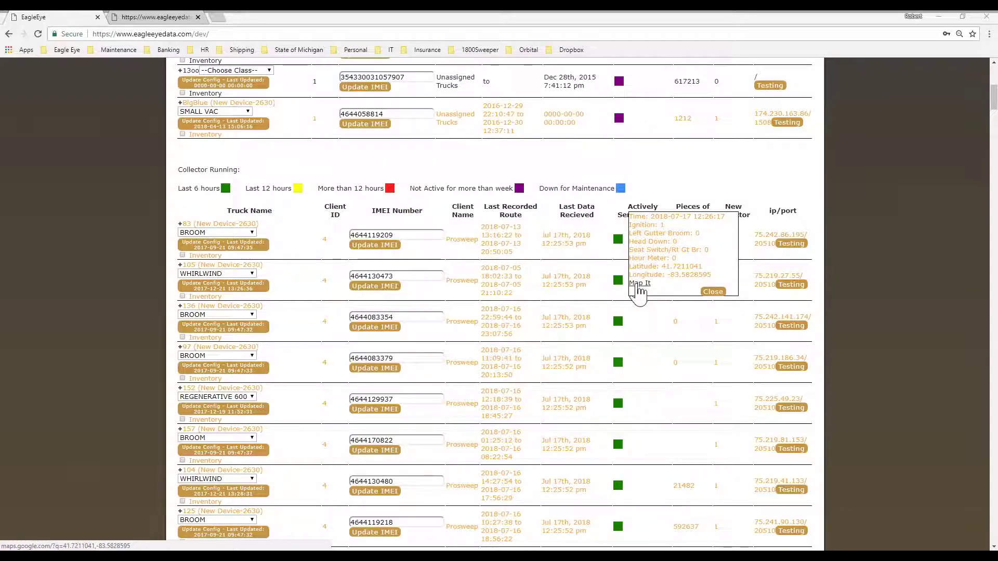
left_click(639, 284)
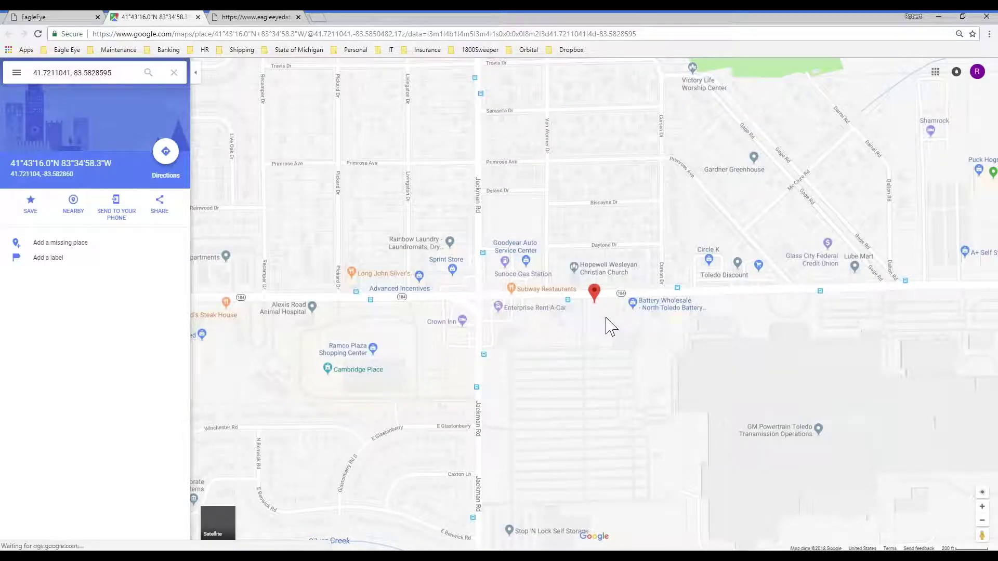
scroll(605, 327, "up", 3)
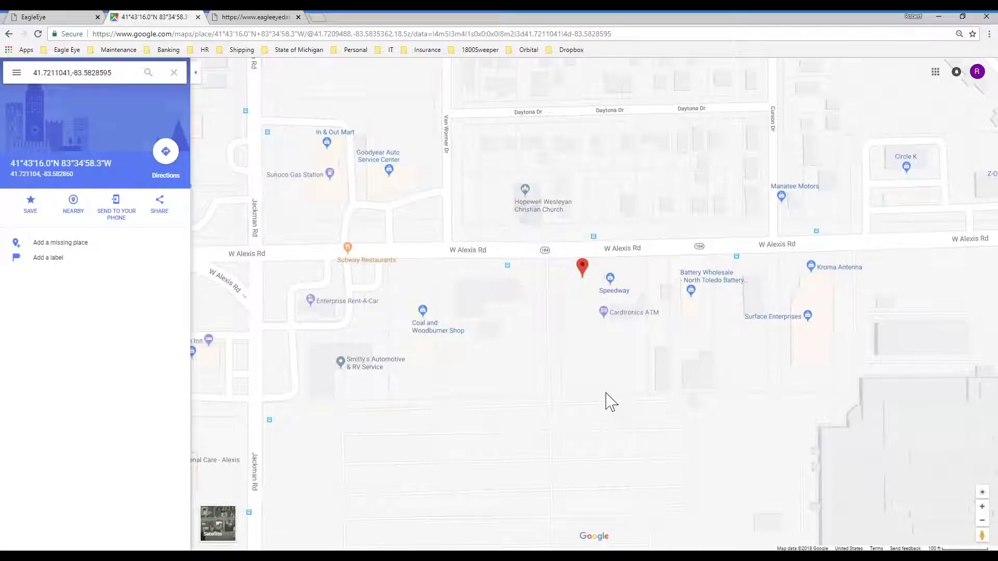
left_click(38, 18)
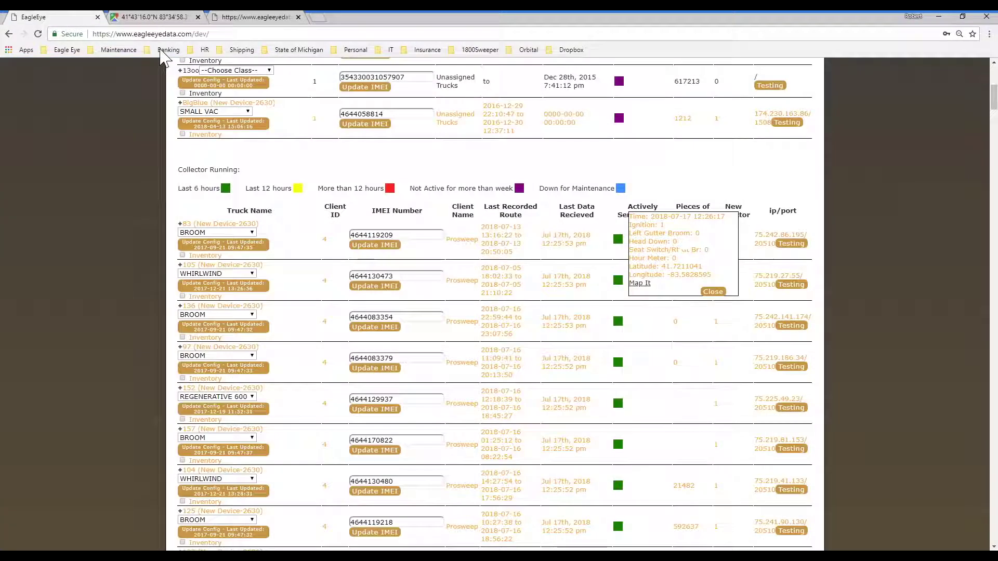
left_click(714, 292)
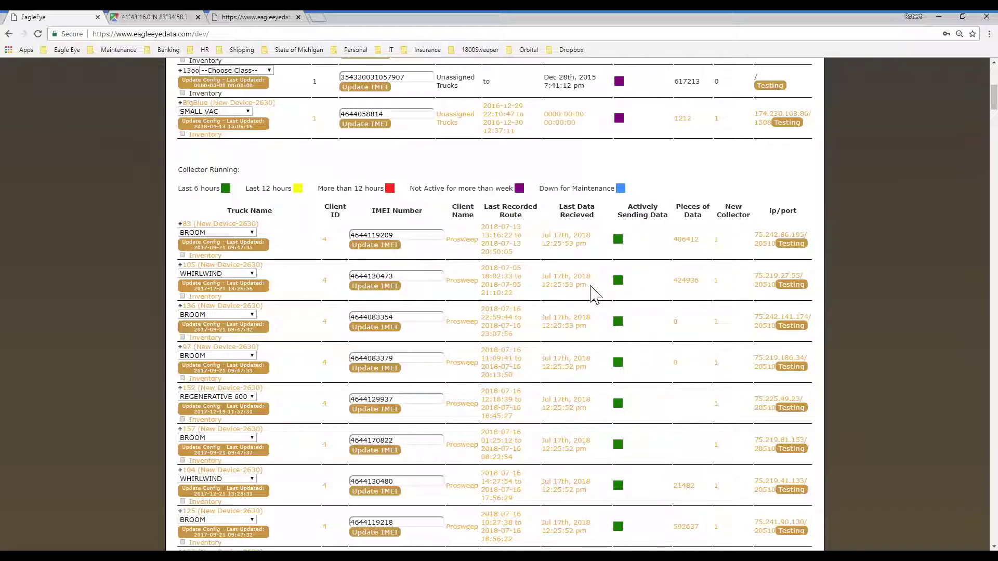
- Test truck 105's device for a live reading and map its reported coordinates
left_click(794, 287)
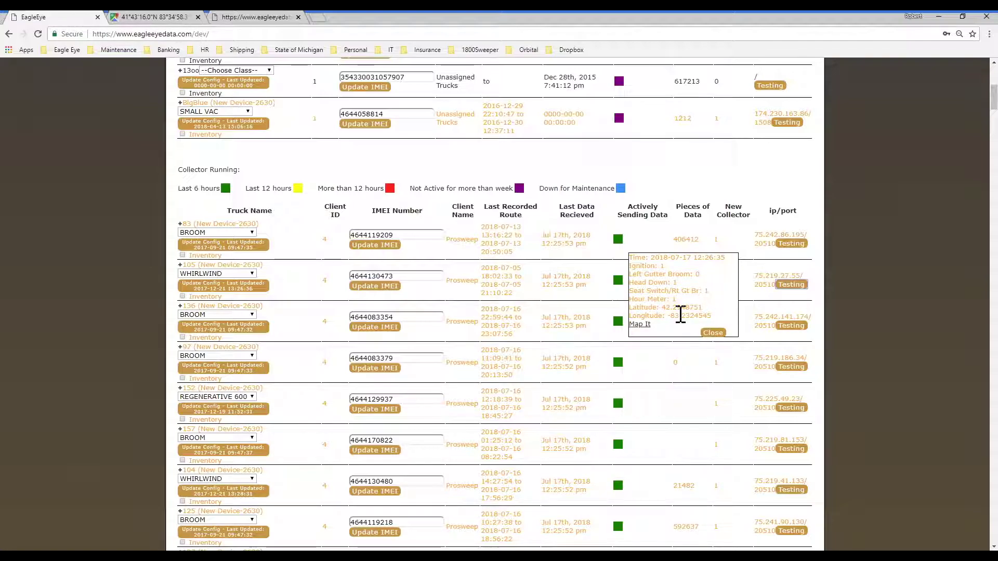
left_click(639, 324)
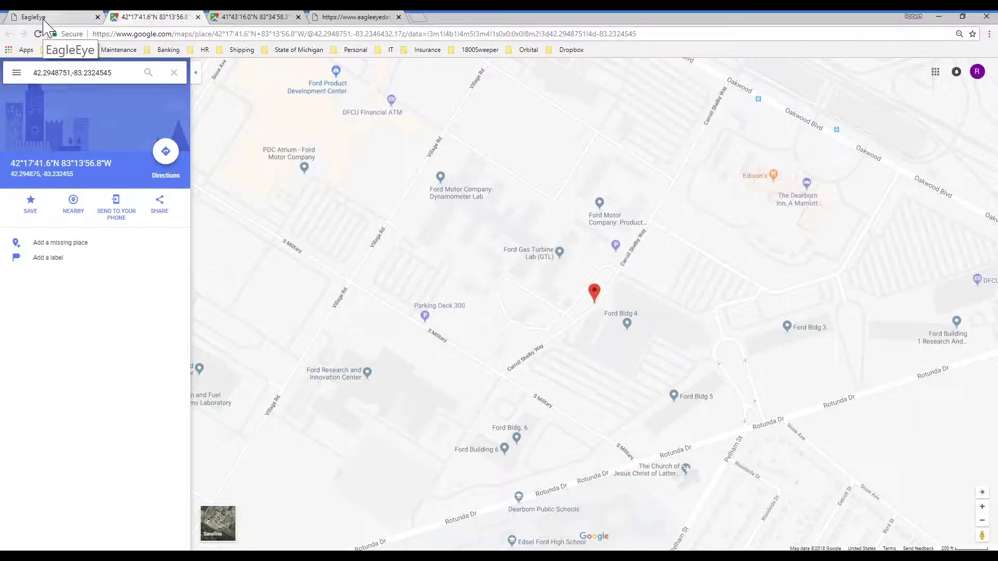
left_click(45, 21)
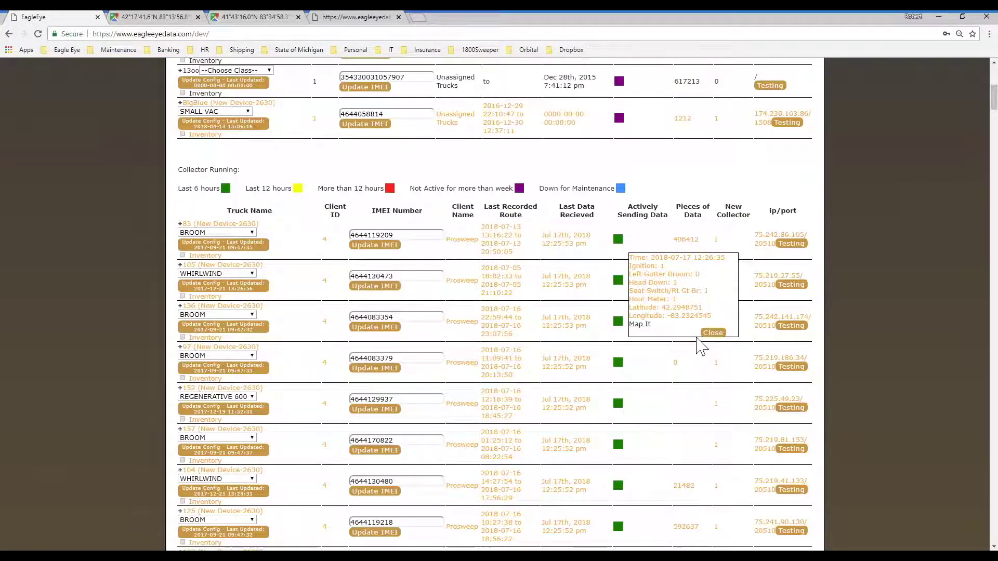
left_click(713, 333)
scroll(629, 424, "up", 10)
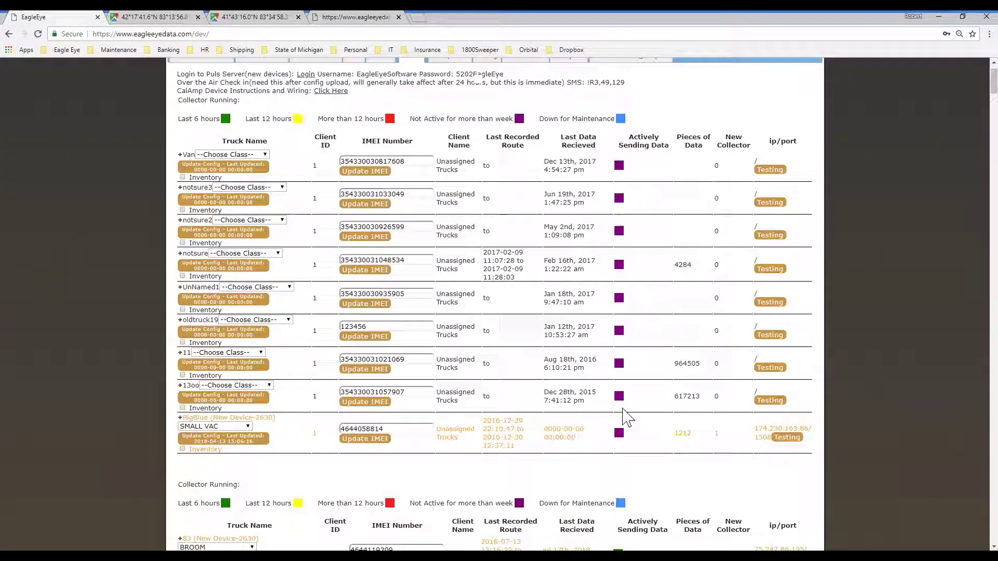
- Load the GPS playback for truck 105 from 4:00 am to the afternoon of 07/17/2018
left_click(354, 104)
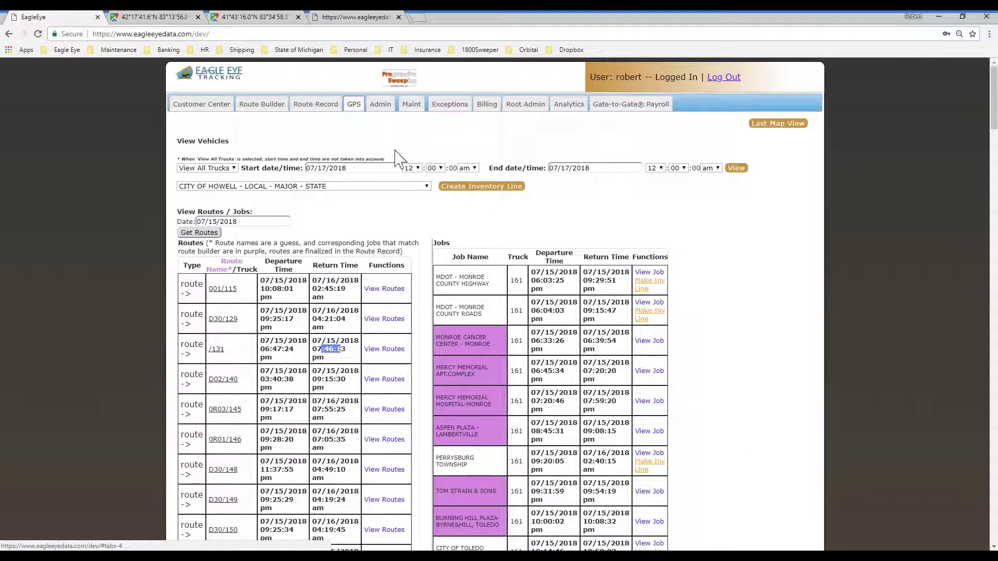
left_click(234, 169)
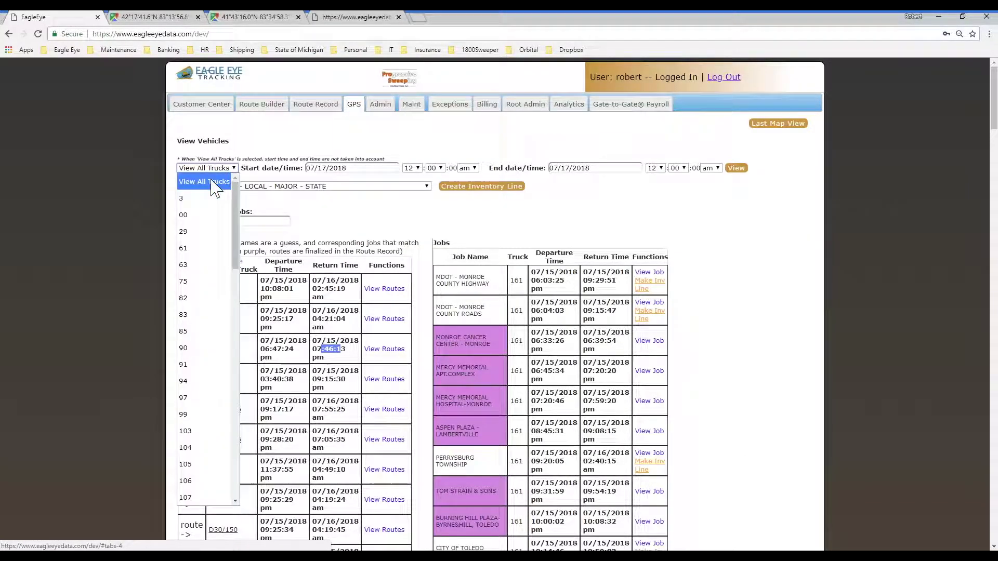
left_click_drag(238, 258, 238, 301)
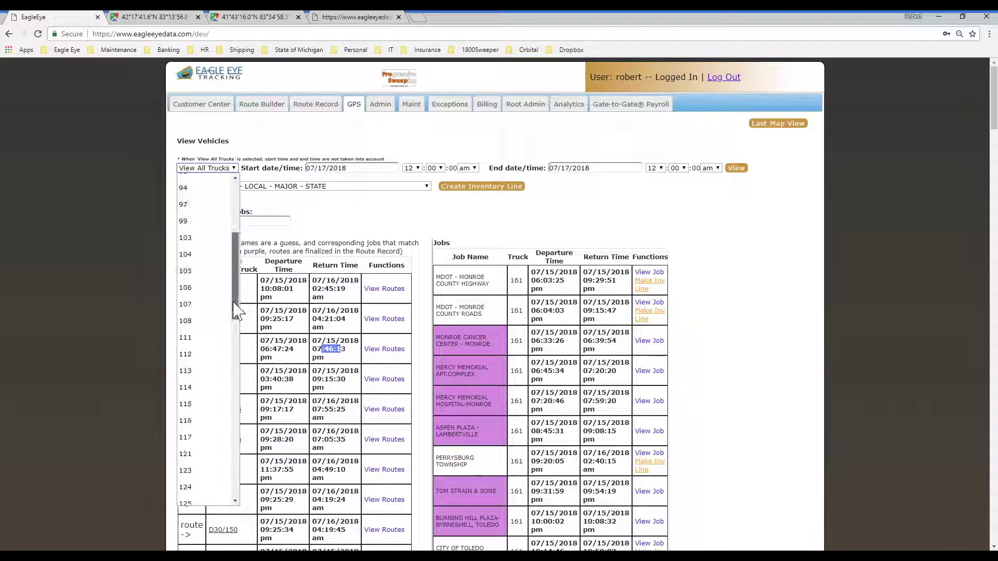
left_click(212, 263)
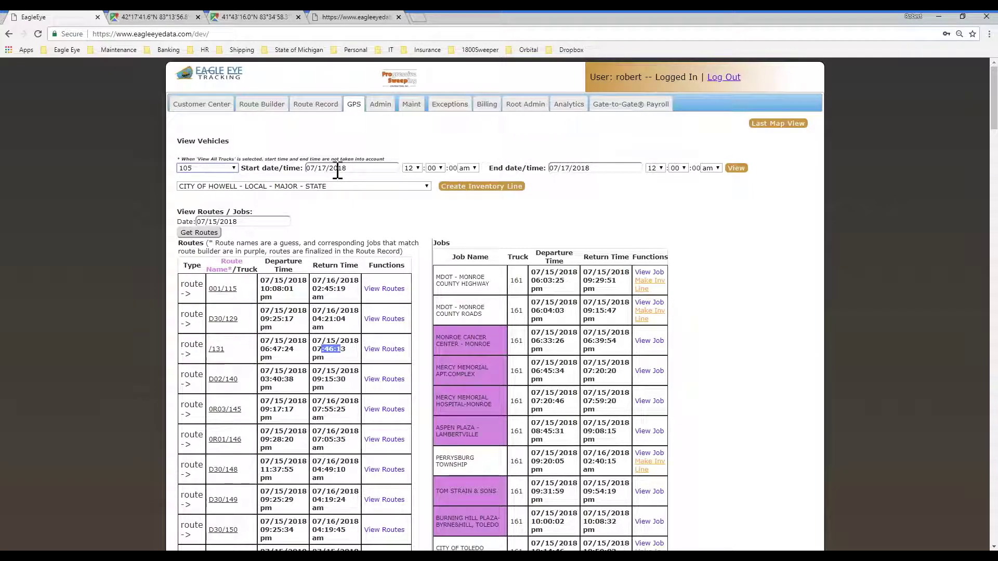
left_click(413, 168)
left_click(410, 247)
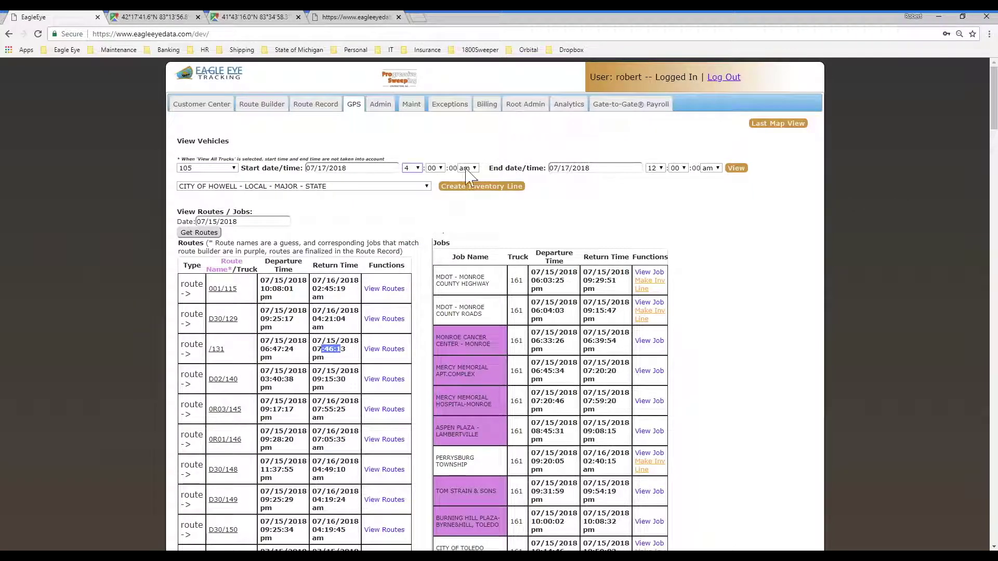
left_click(660, 169)
left_click(656, 194)
left_click(717, 170)
left_click(715, 197)
left_click(736, 168)
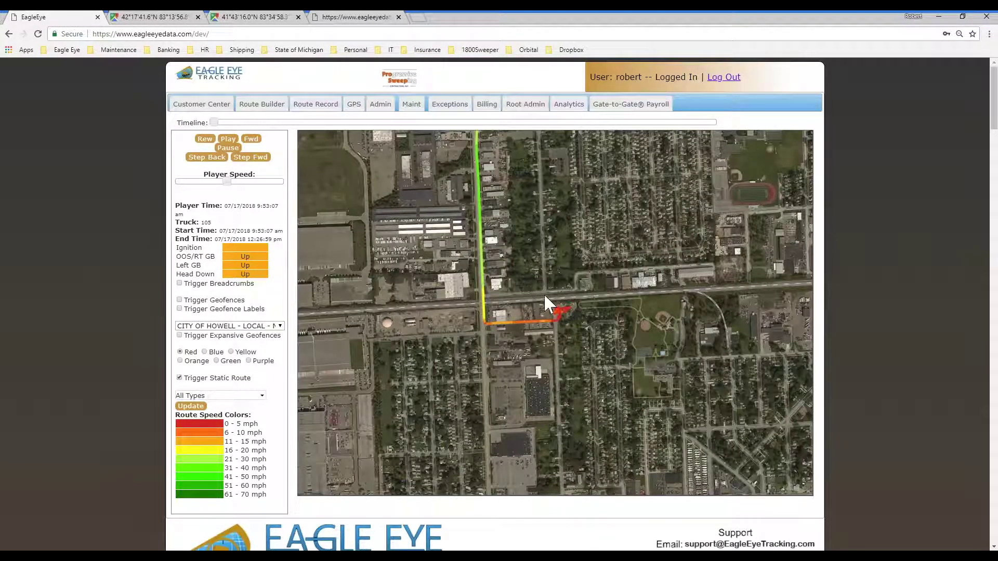
- Move through truck 105's playback timeline to about 12:10 pm and examine its travelled path on the wider aerial map
left_click_drag(214, 122, 317, 124)
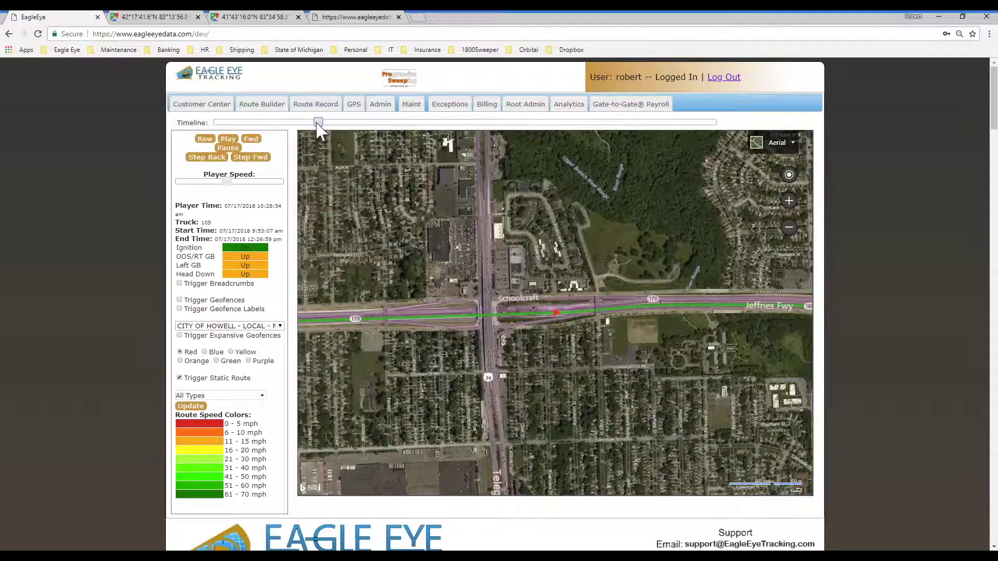
left_click(623, 122)
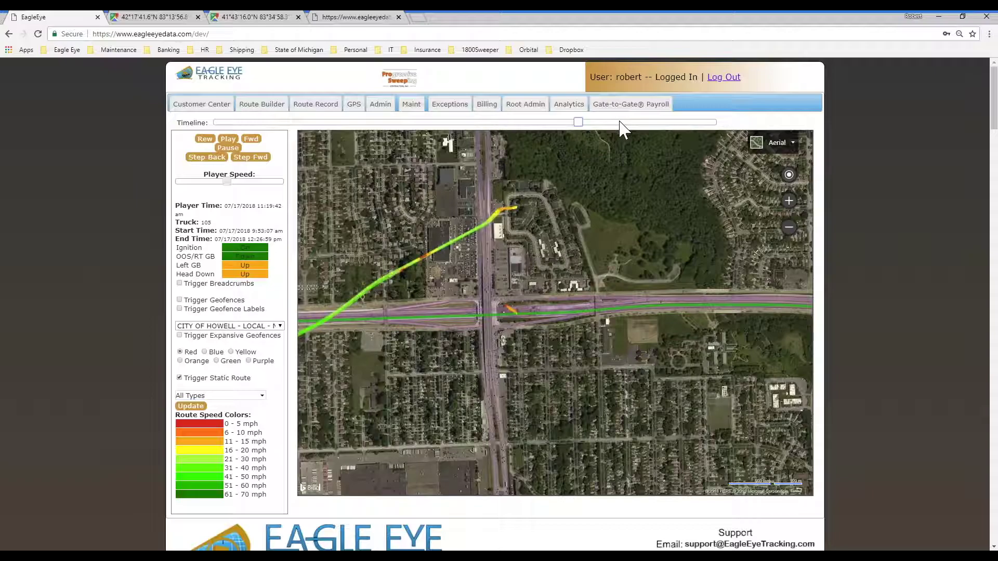
left_click_drag(627, 123, 640, 123)
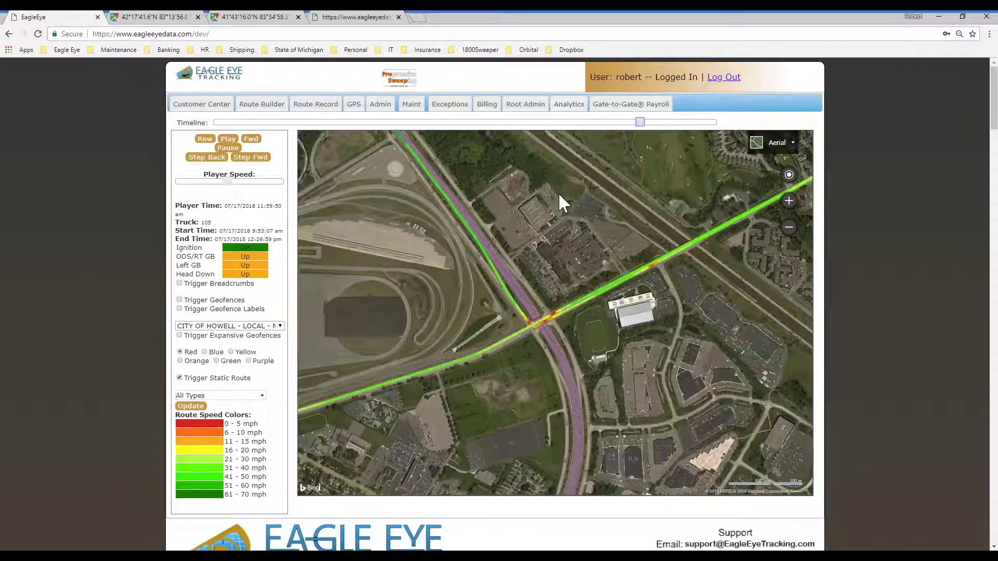
scroll(558, 230, "down", 2)
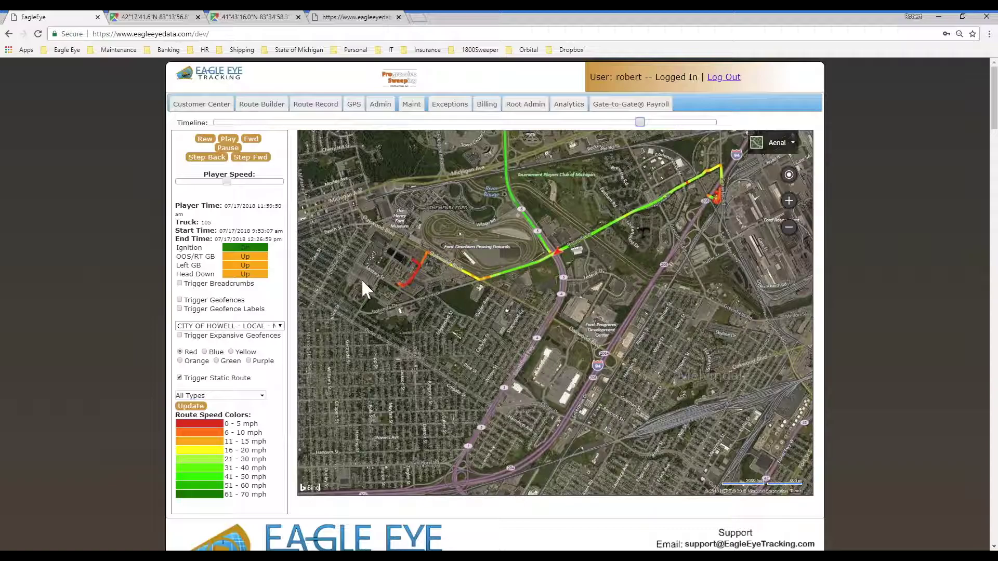
left_click(693, 122)
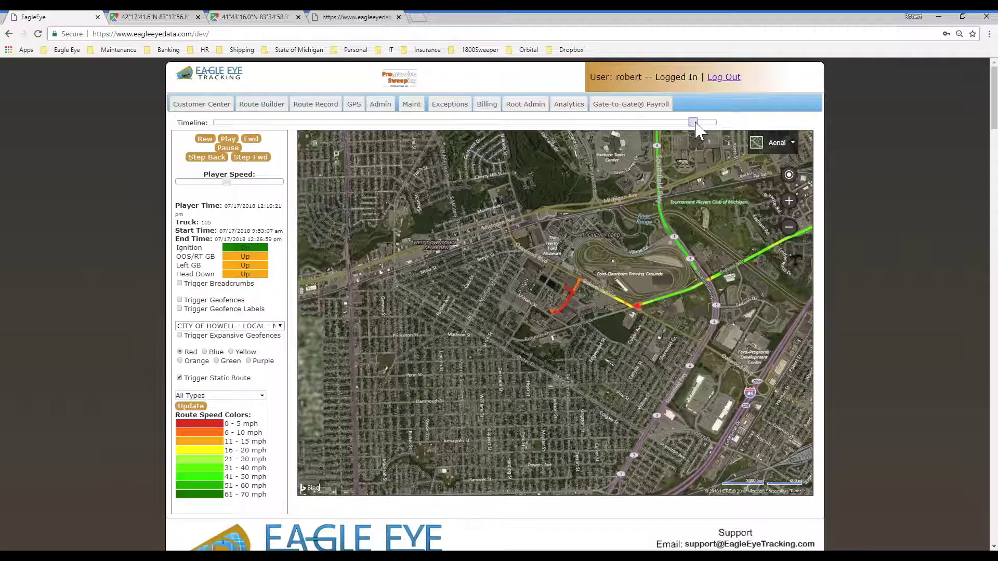
- Advance truck 105's playback to about 12:16 pm and on to the end of its timeline
left_click_drag(696, 123, 707, 123)
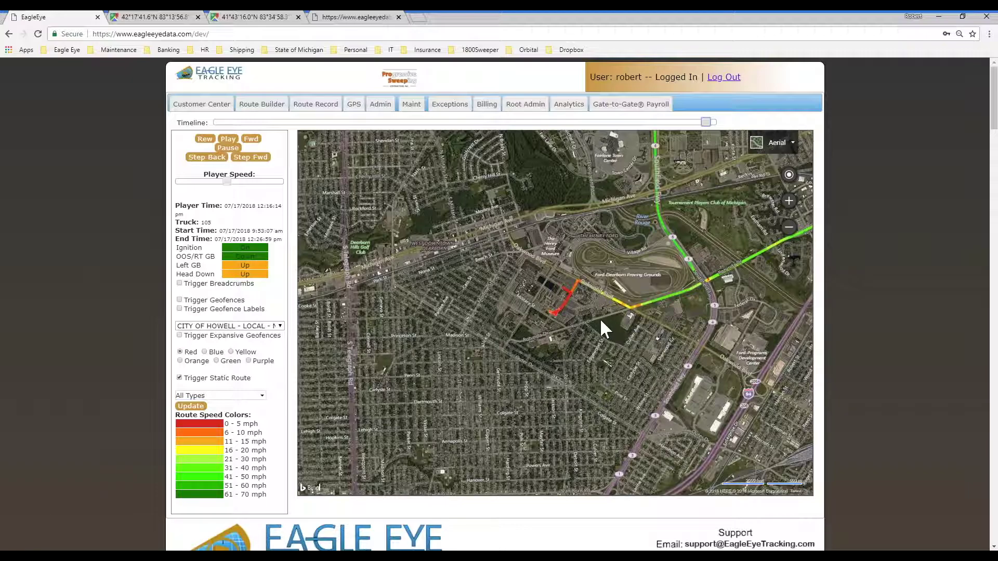
left_click_drag(707, 119, 717, 123)
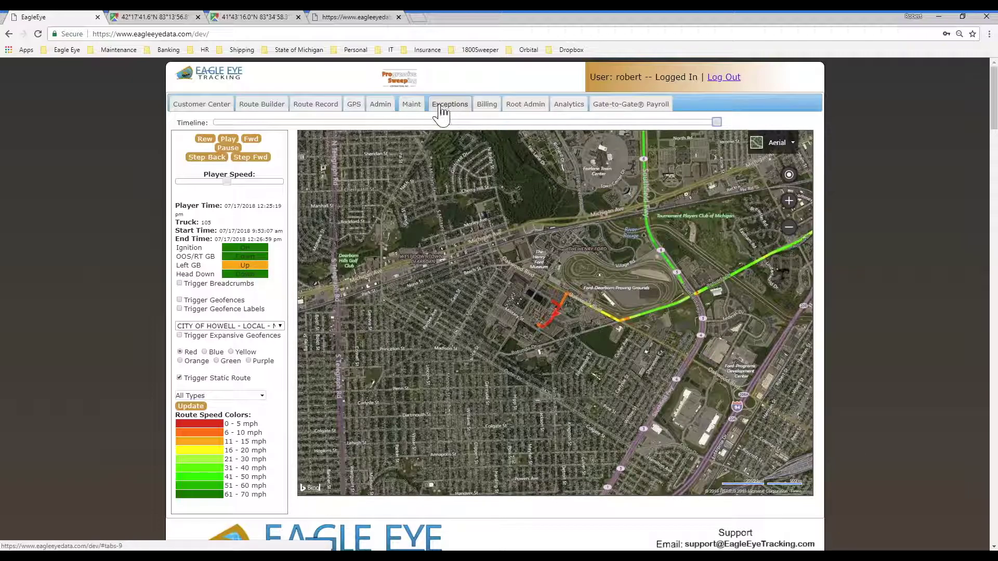
- Expand truck 82's device details in the maintenance device list and examine its optional Fleetio Match field
left_click(411, 105)
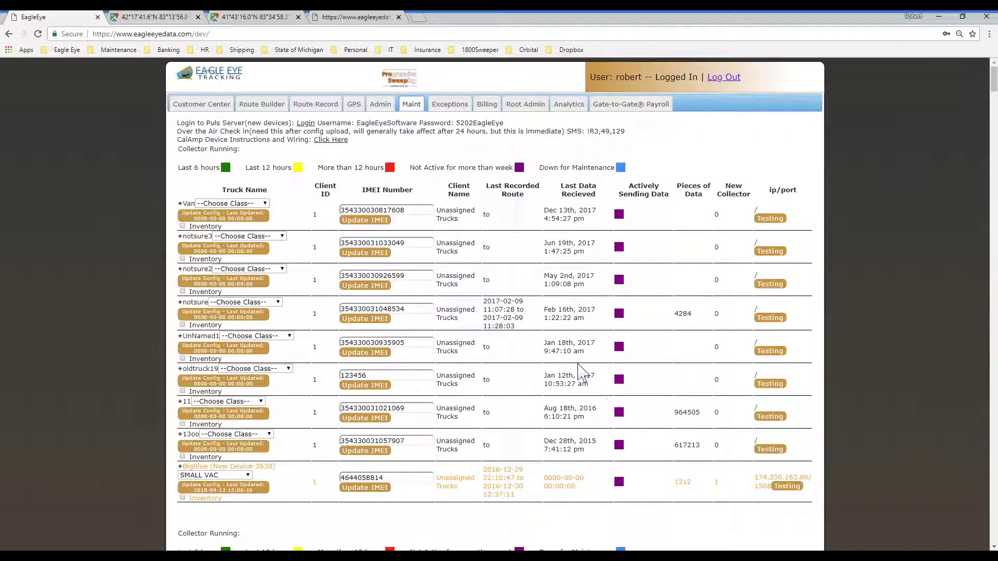
scroll(471, 229, "down", 10)
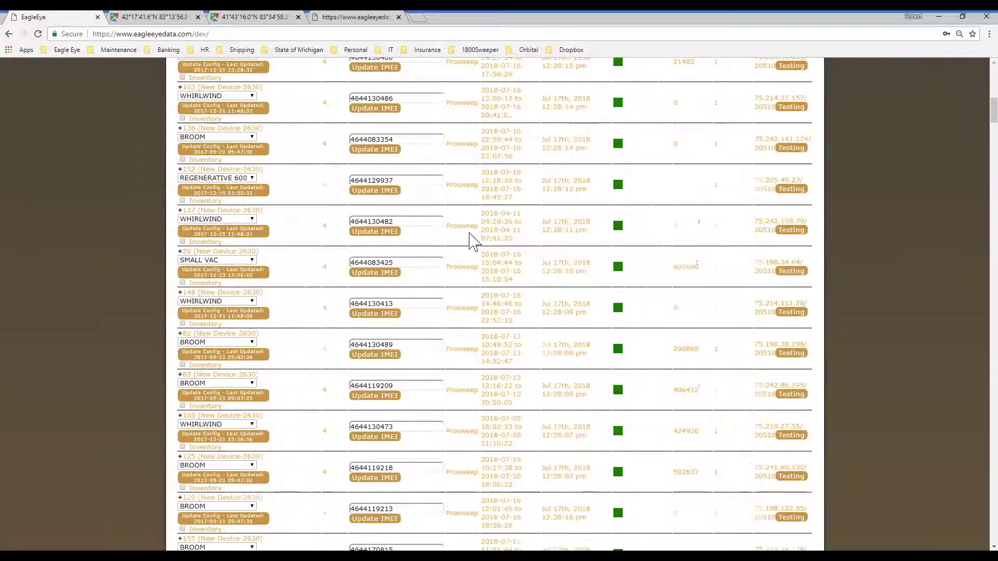
left_click(231, 303)
left_click(232, 304)
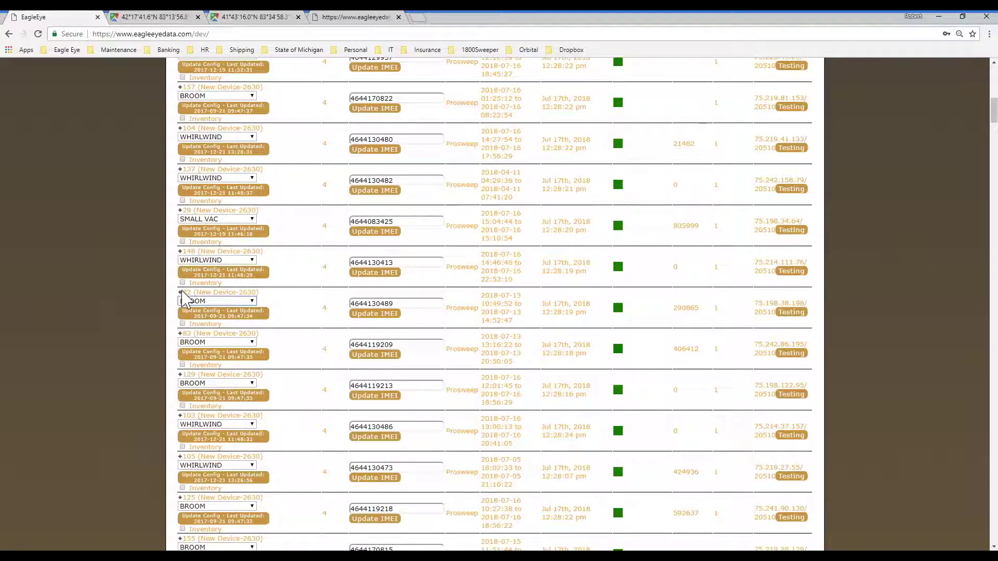
left_click(181, 292)
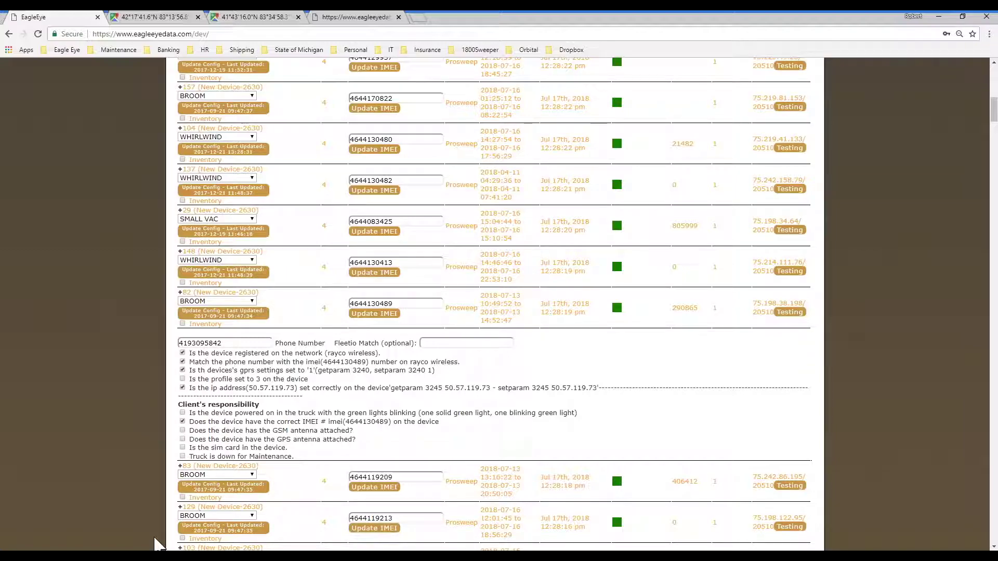
mouse_move(479, 328)
left_mouse_down()
mouse_move(331, 366)
mouse_move(447, 319)
left_mouse_up()
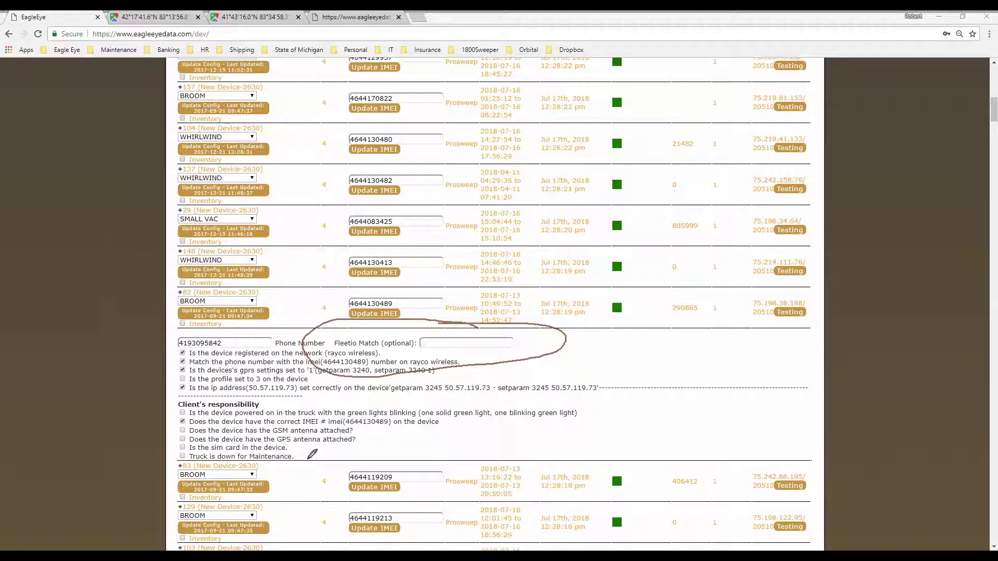
key("Escape")
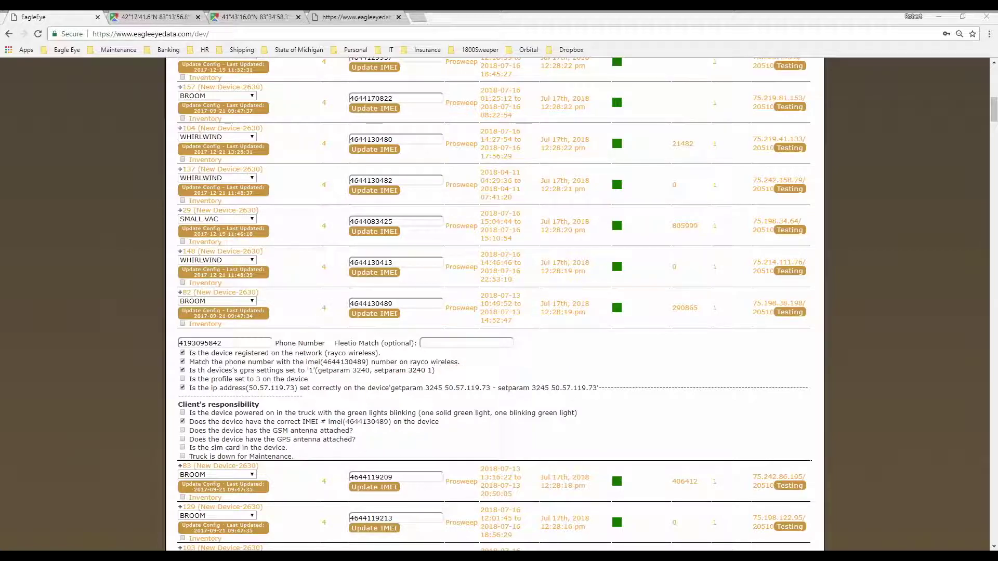